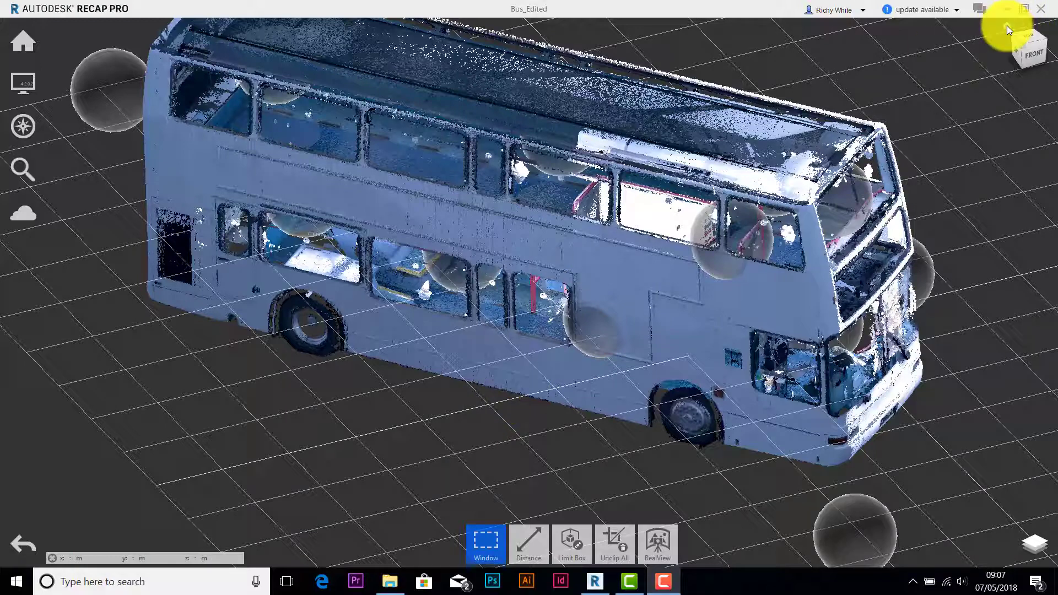
# View the bus point cloud from the top and check the project's import and export options.
pyautogui.click(1027, 32)
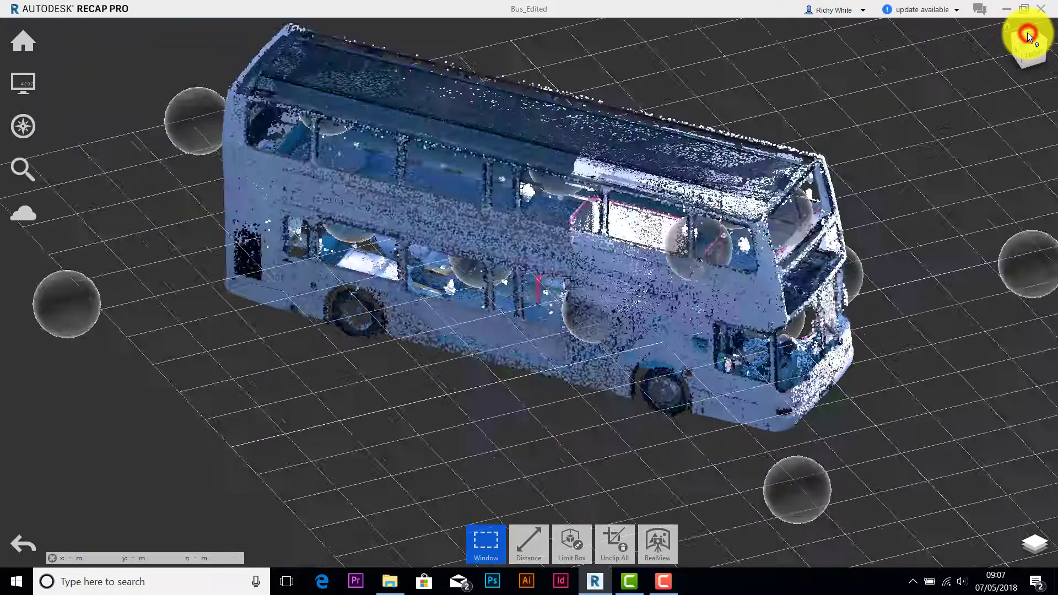
pyautogui.scroll(10, 570, 289)
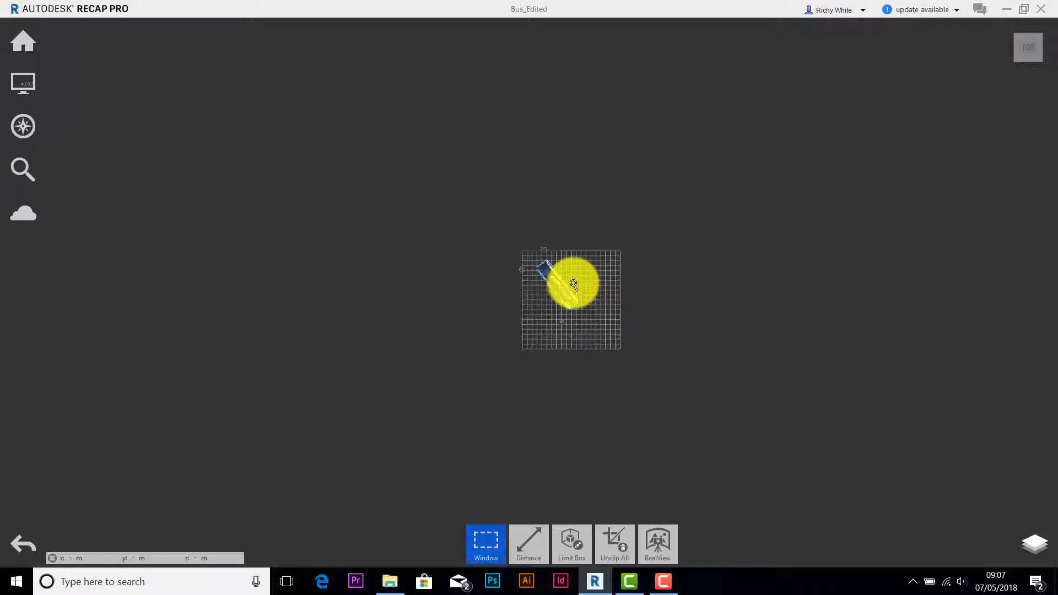
pyautogui.scroll(3, 572, 286)
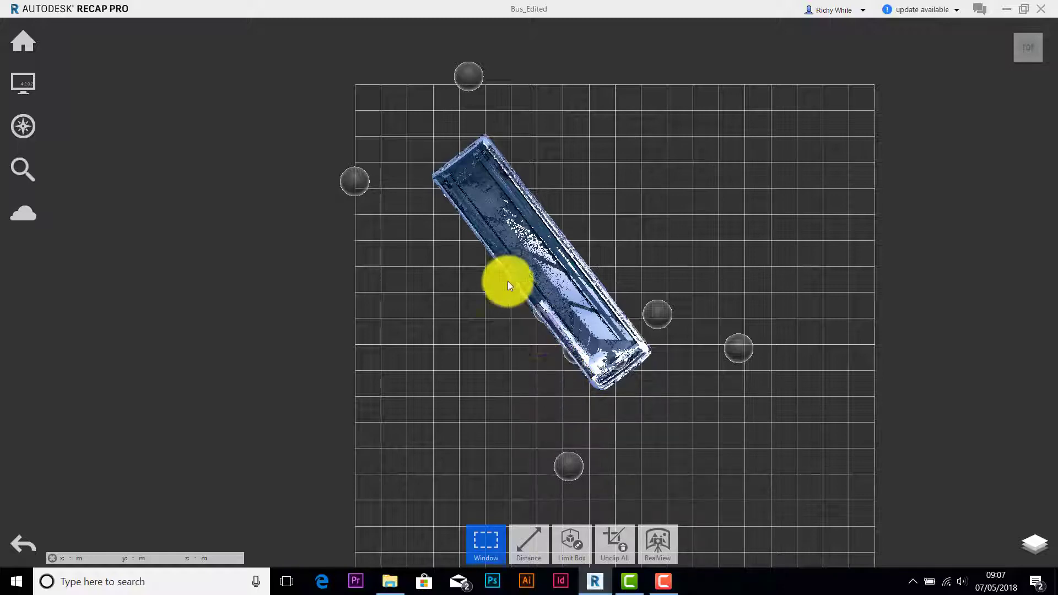
pyautogui.moveTo(34, 48)
pyautogui.moveTo(240, 49)
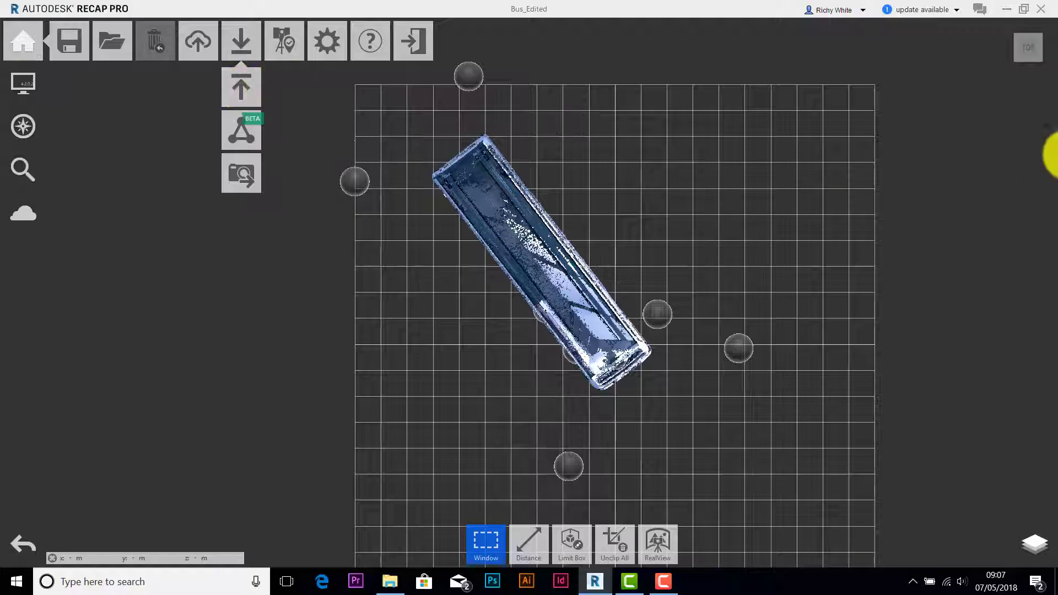
# Minimise ReCap, launch AutoCAD 2018 and start a new drawing.
pyautogui.click(1012, 10)
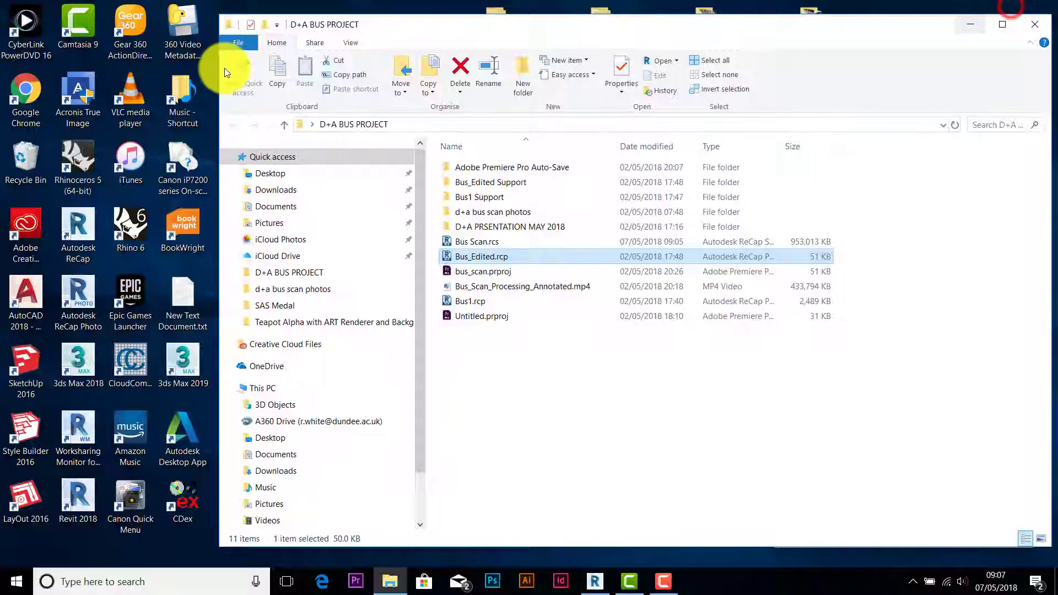
pyautogui.doubleClick(28, 297)
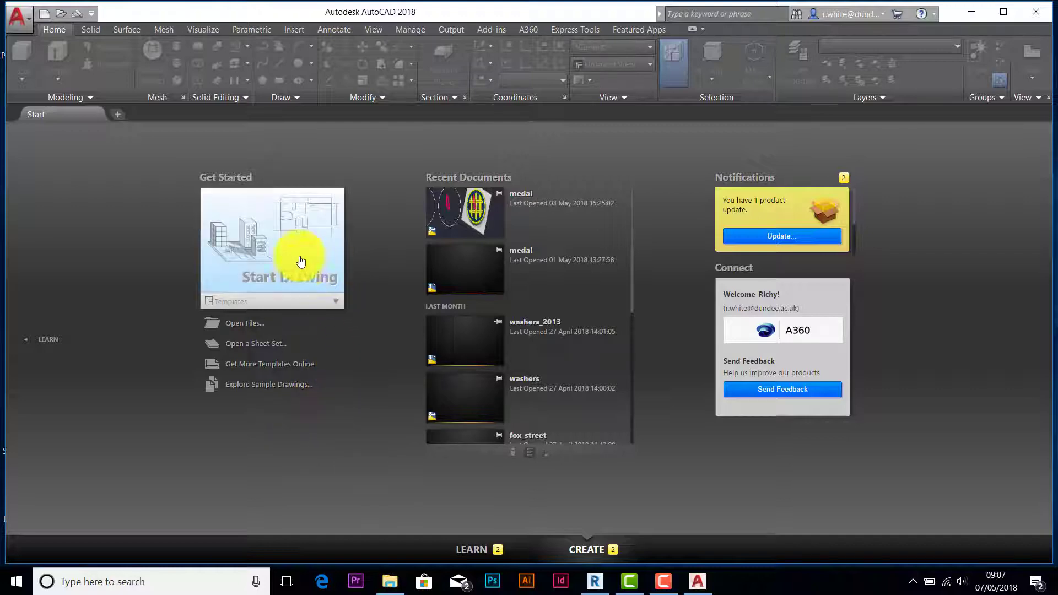
pyautogui.click(278, 257)
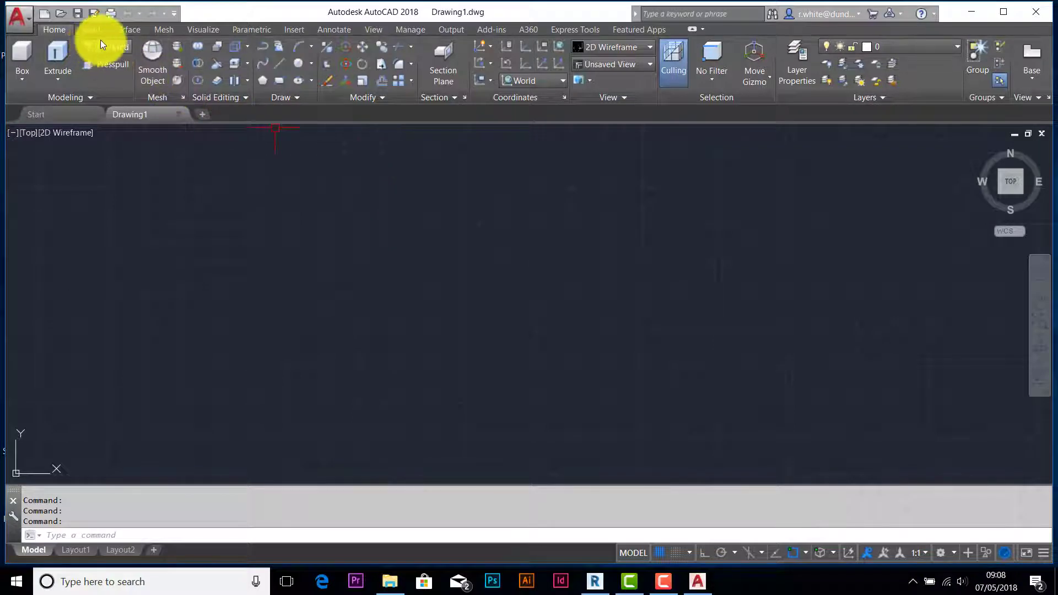
# Attach the point cloud scan Bus Scan.rcs from the D+A BUS PROJECT folder at 0,0,0 with scale 1, rotation 0 and a relative path.
pyautogui.click(294, 30)
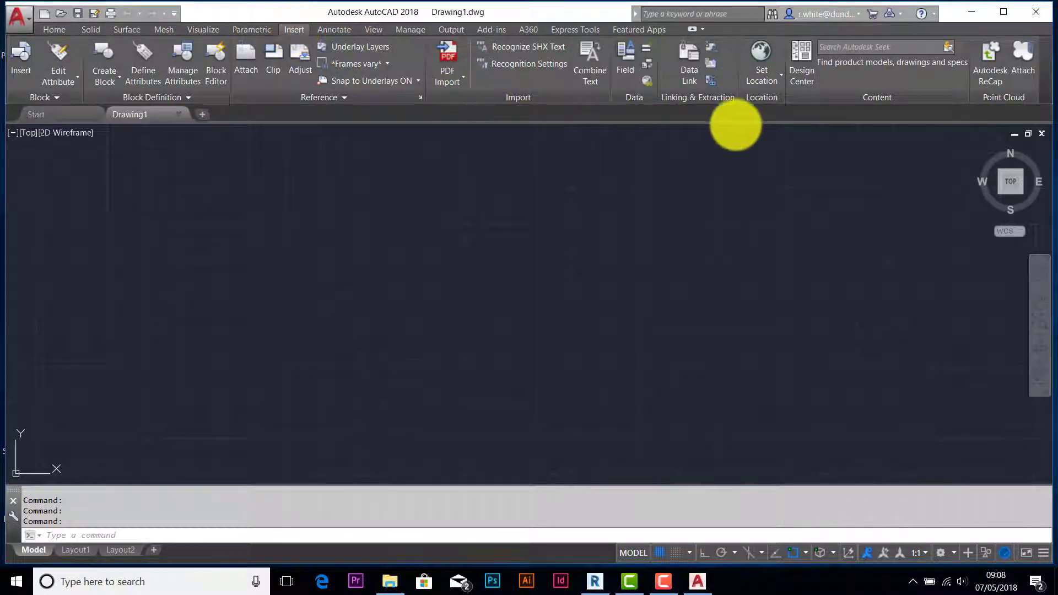
pyautogui.click(1028, 68)
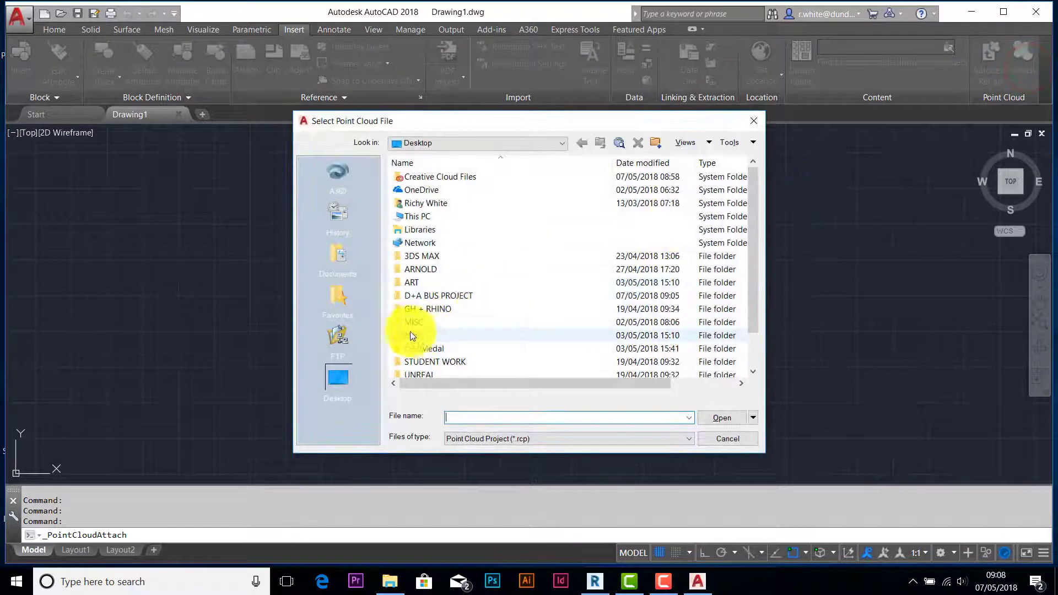
pyautogui.doubleClick(405, 294)
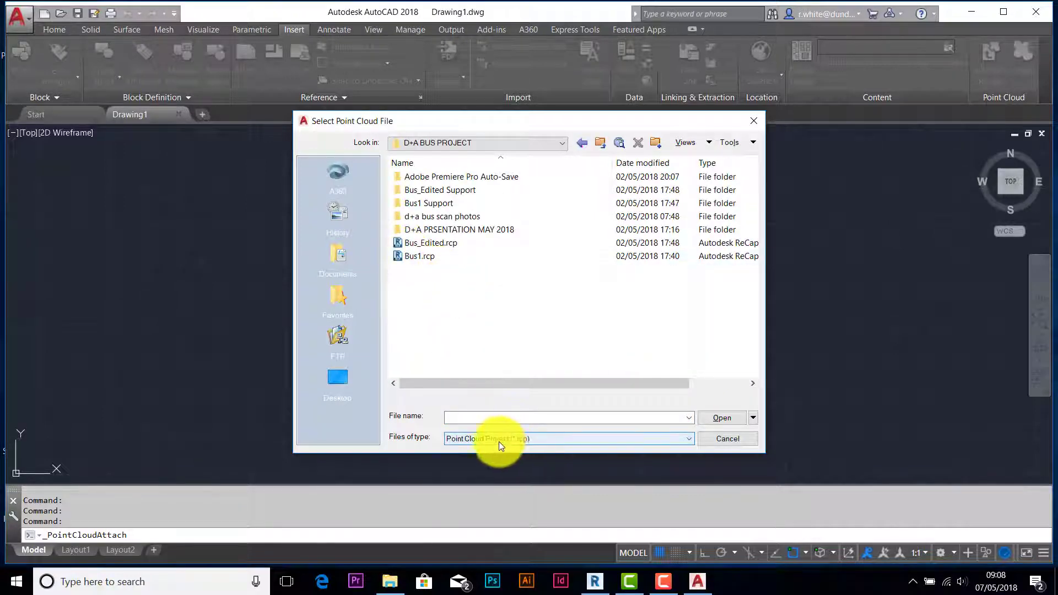
pyautogui.click(591, 442)
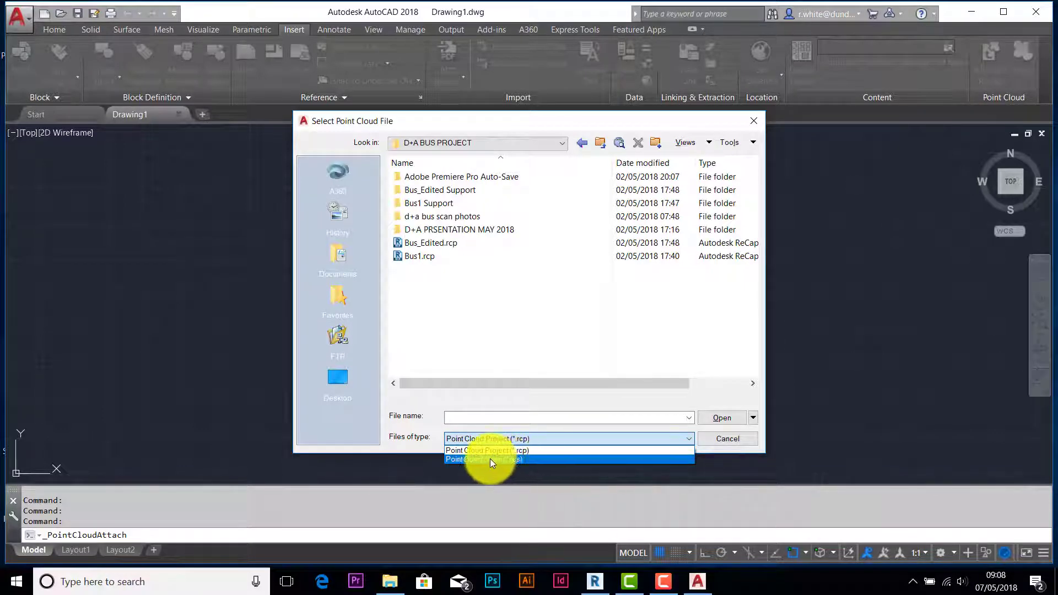
pyautogui.click(517, 459)
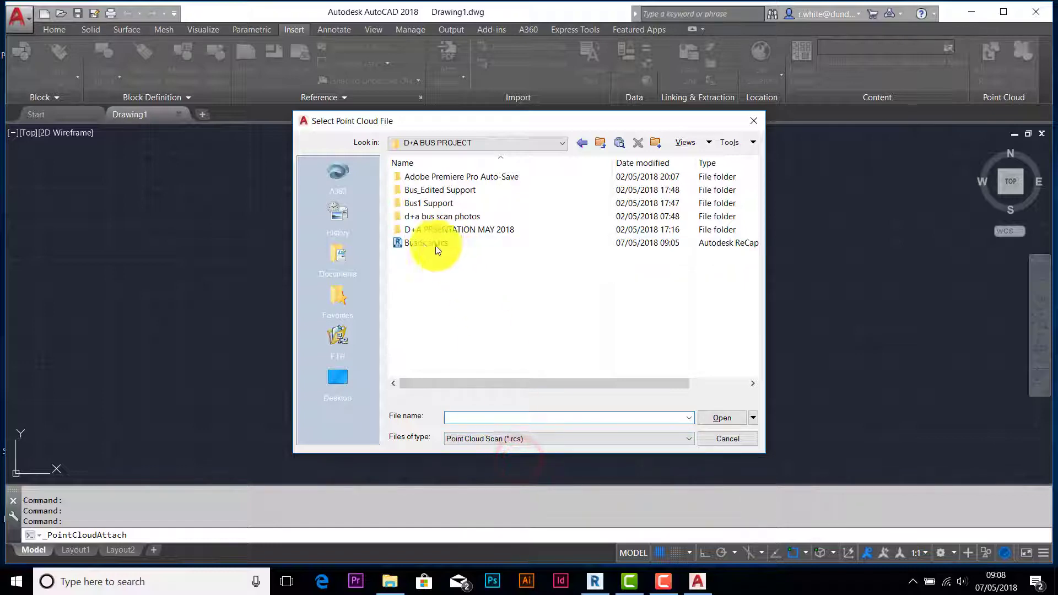
pyautogui.click(414, 242)
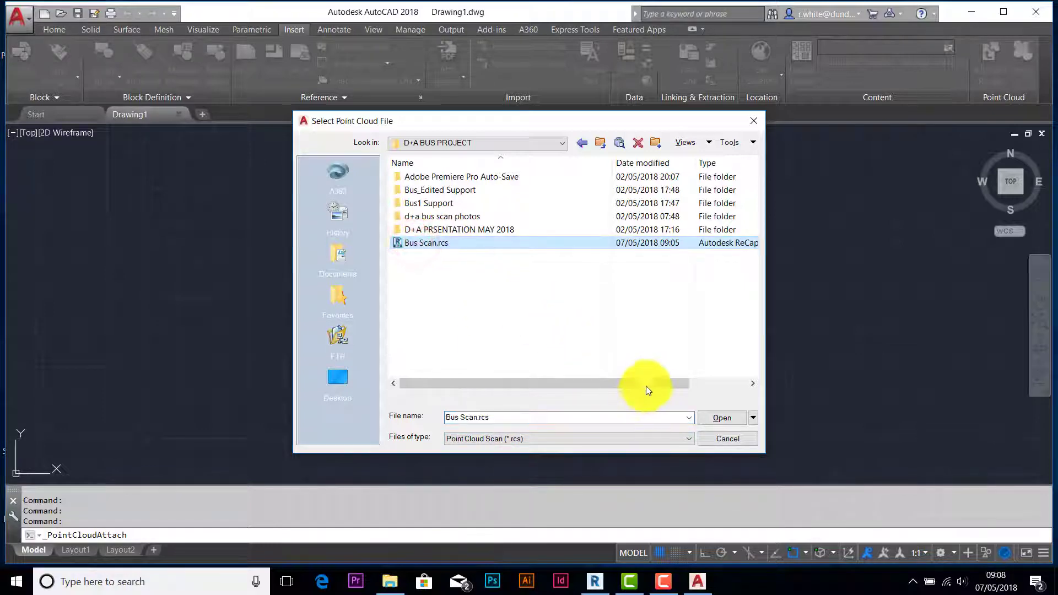
pyautogui.moveTo(649, 383); pyautogui.dragTo(727, 381)
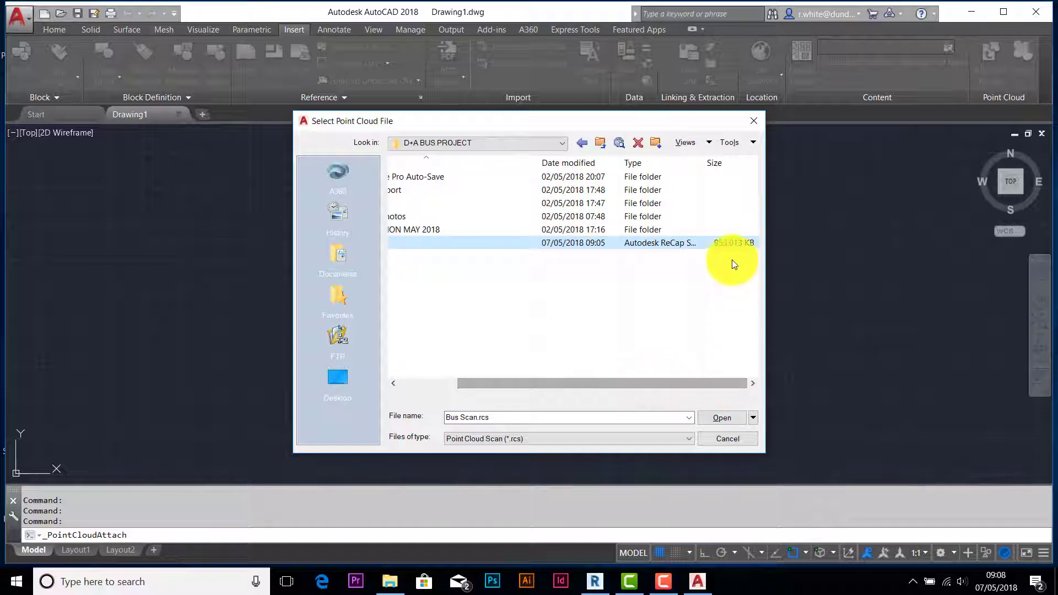
pyautogui.moveTo(642, 384); pyautogui.dragTo(560, 386)
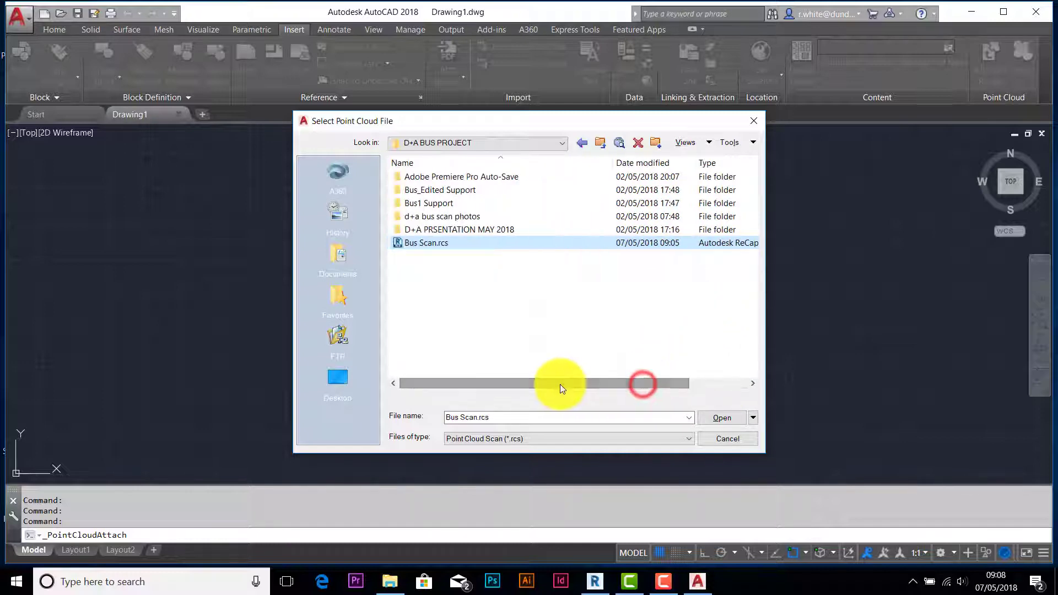
pyautogui.click(723, 417)
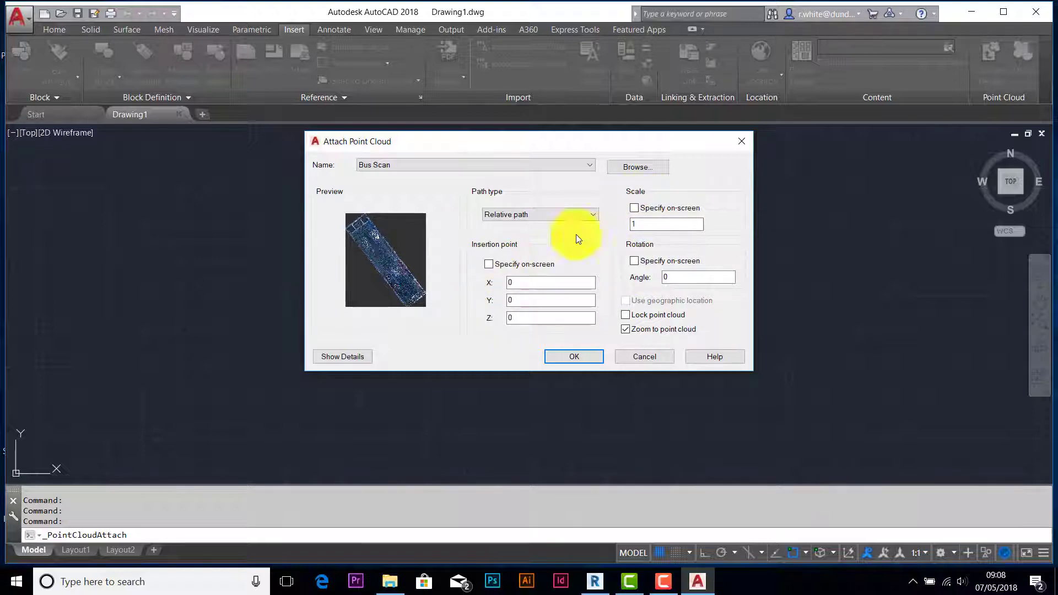
pyautogui.click(584, 358)
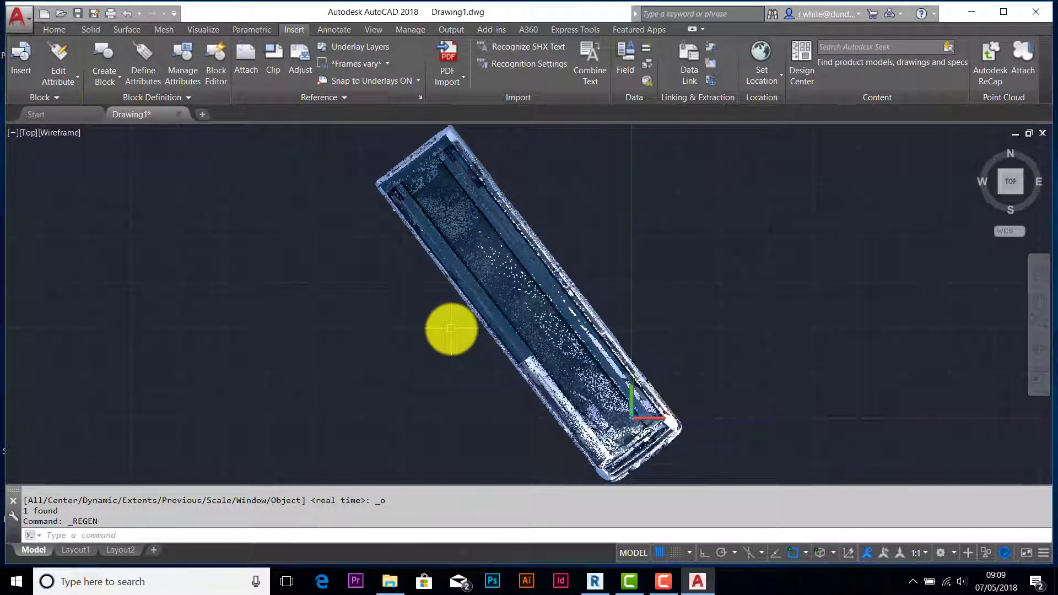
# Inspect the attached bus point cloud and its bounding frame in the top view.
pyautogui.scroll(-3, 451, 327)
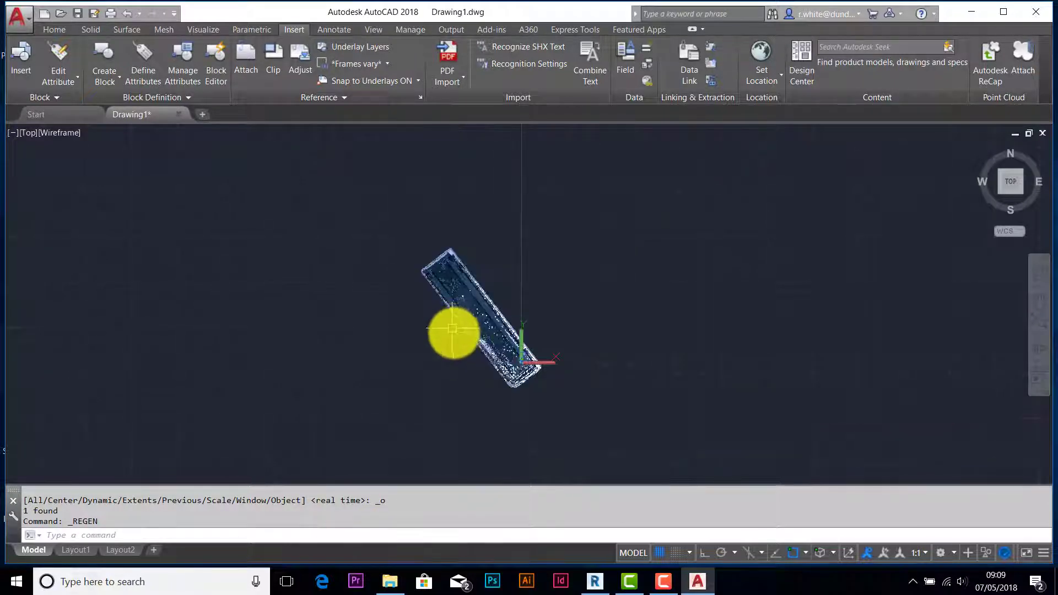
pyautogui.scroll(2, 463, 339)
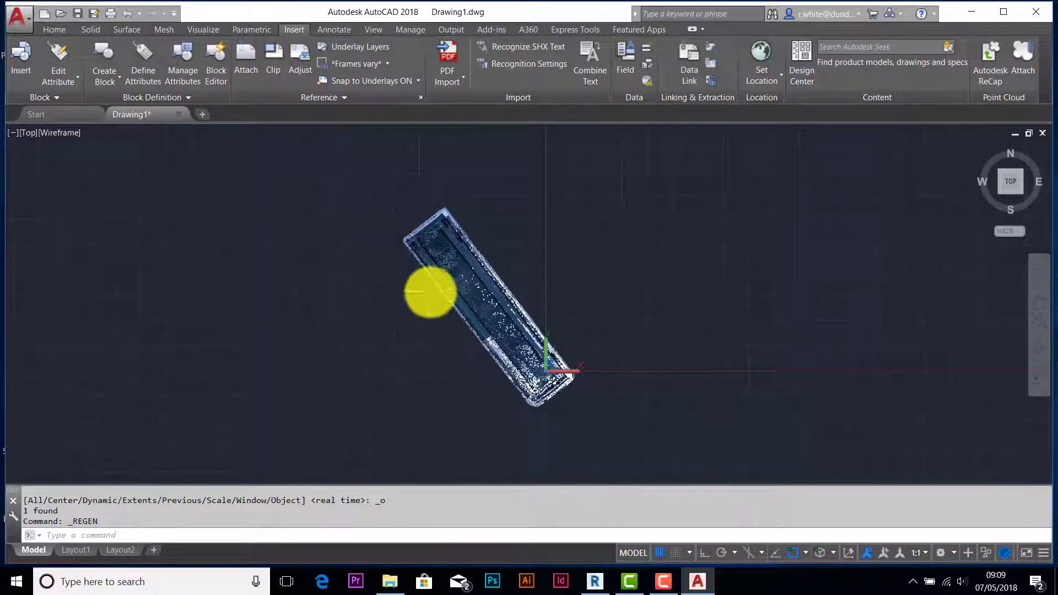
pyautogui.click(431, 286)
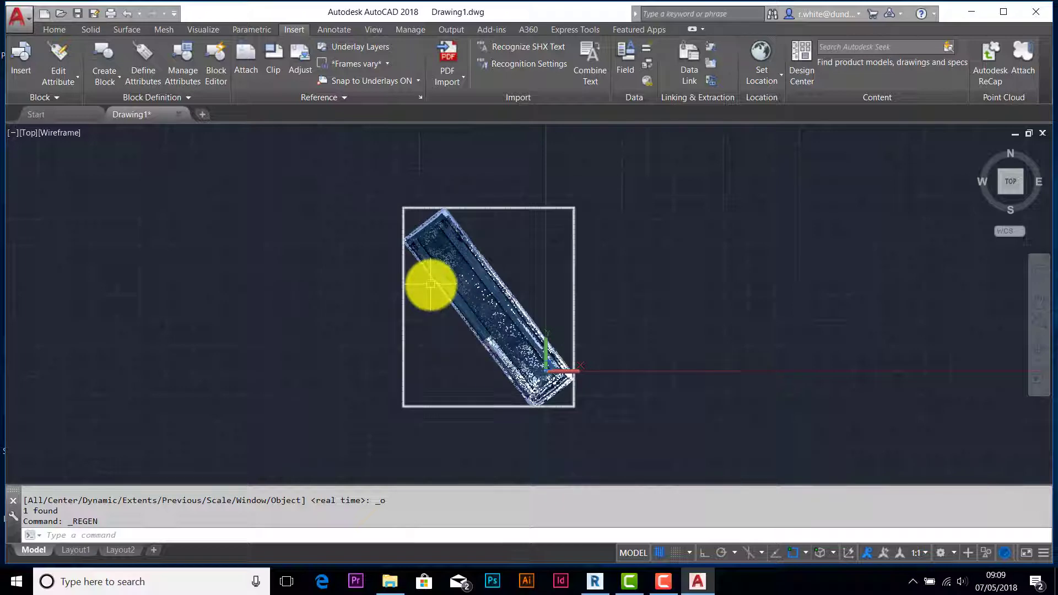
pyautogui.press('Escape')
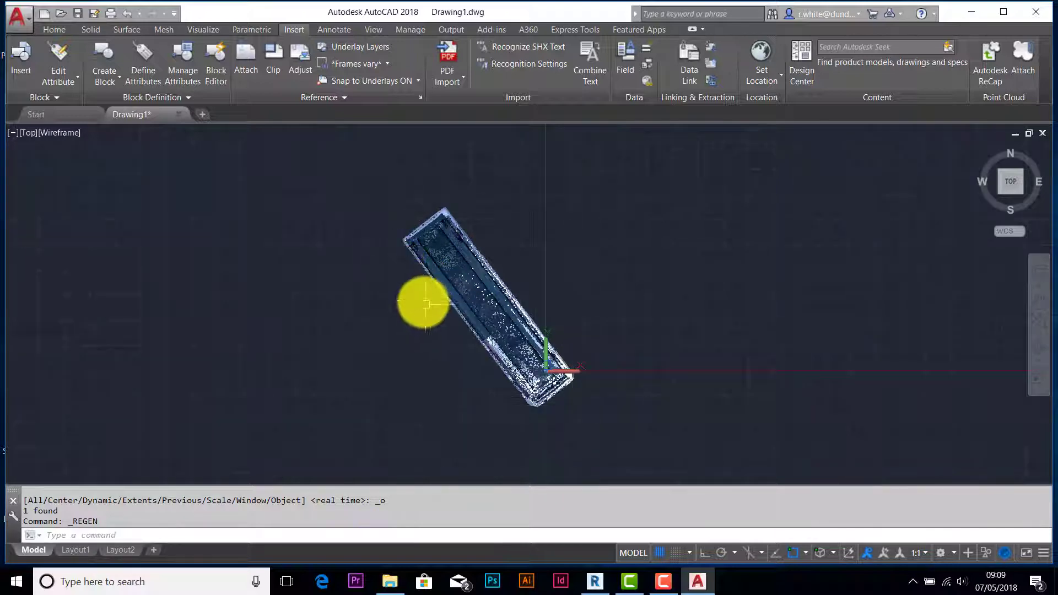
pyautogui.scroll(1, 513, 407)
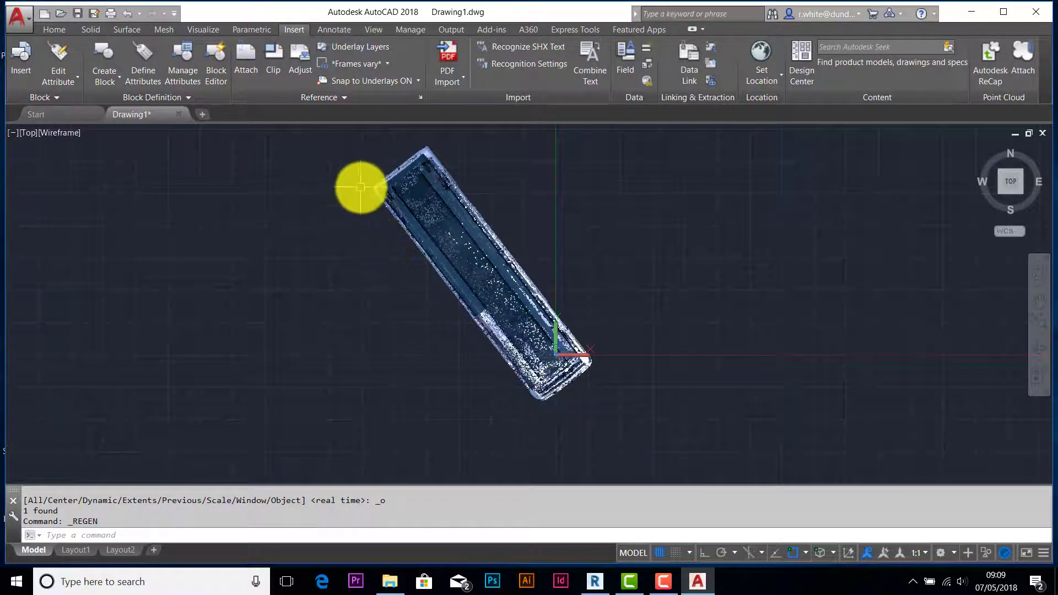
# With object snap off, draw a line alongside the bus's long side from its rear corner to just past the front corner.
pyautogui.write('L')
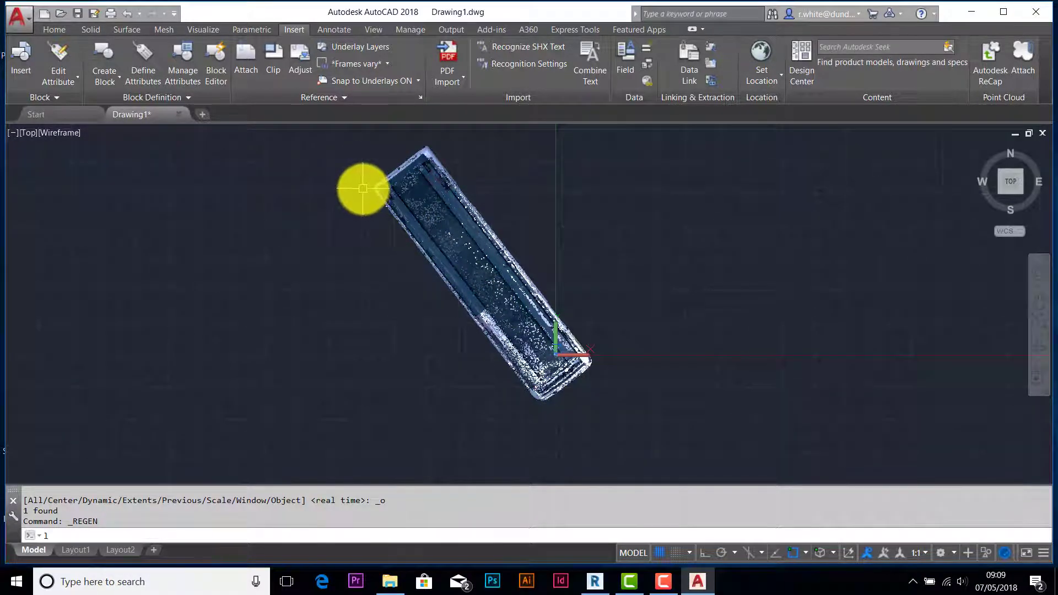
pyautogui.press('Return')
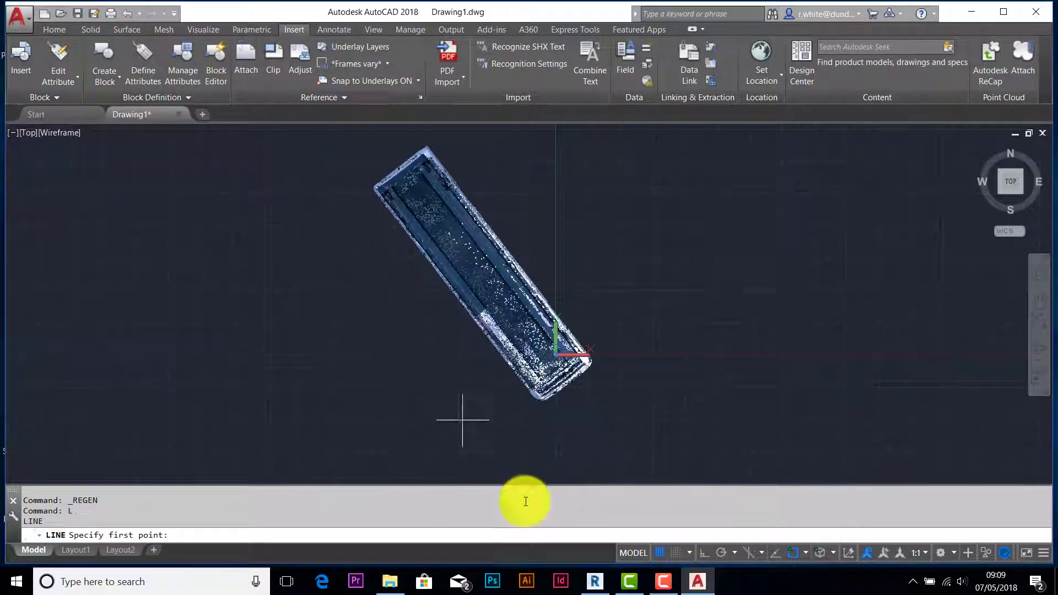
pyautogui.click(795, 554)
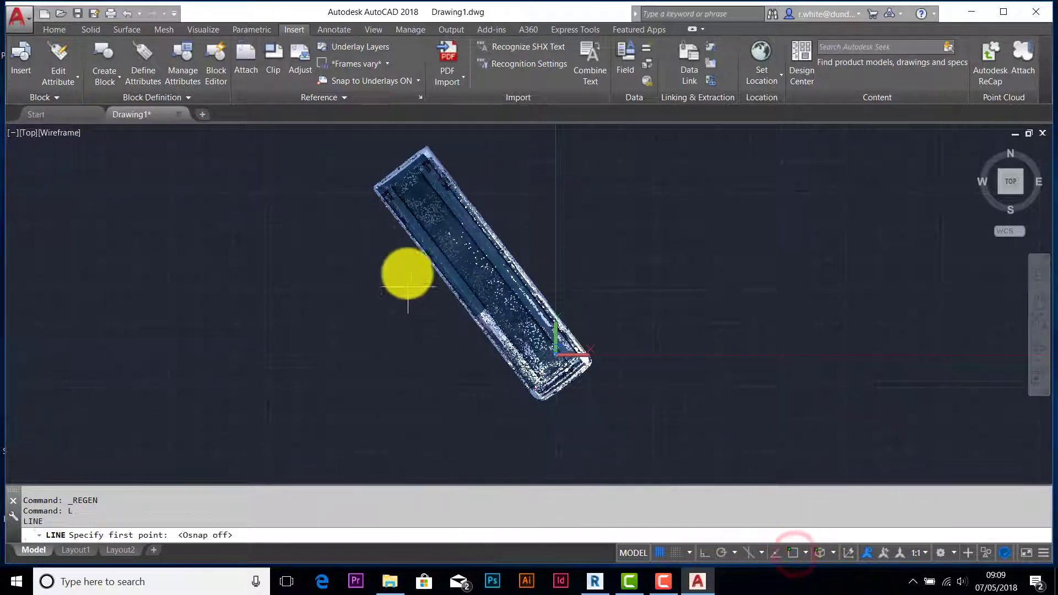
pyautogui.scroll(5, 385, 220)
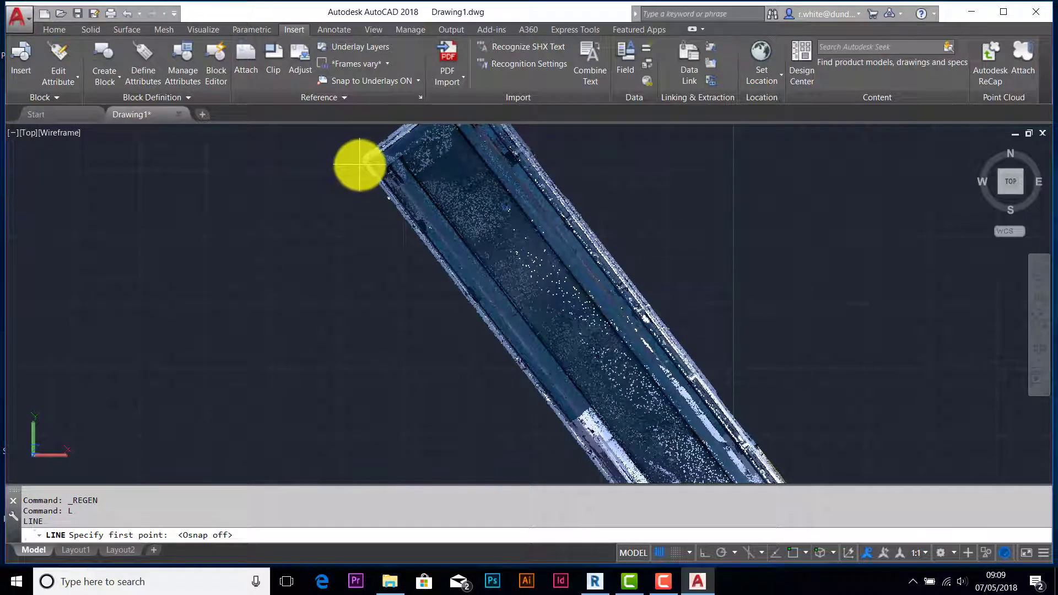
pyautogui.click(357, 164)
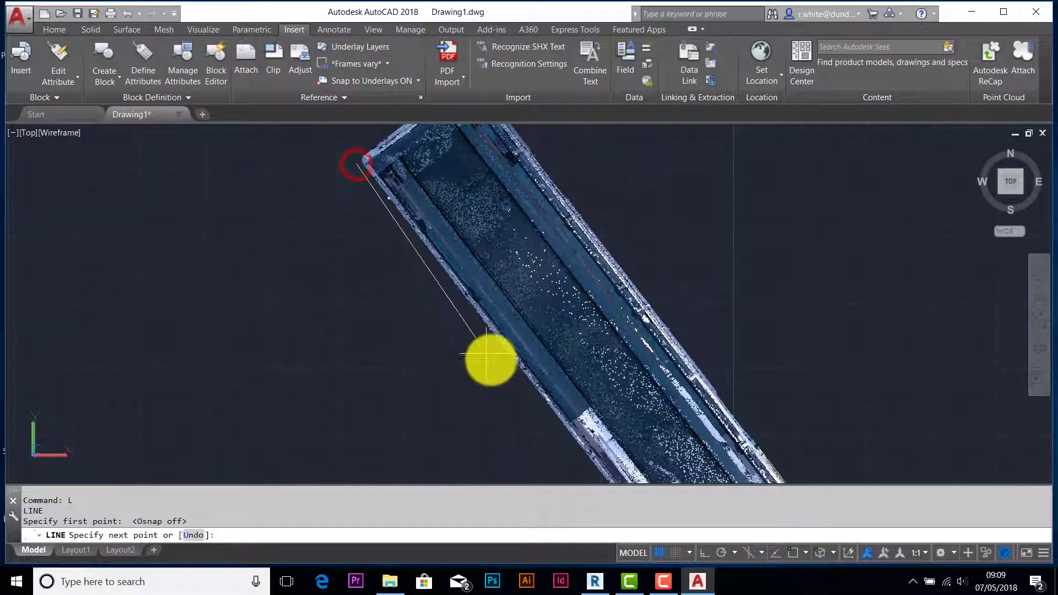
pyautogui.scroll(-4, 492, 362)
pyautogui.moveTo(510, 376); pyautogui.dragTo(481, 289, button='middle')
pyautogui.scroll(3, 513, 351)
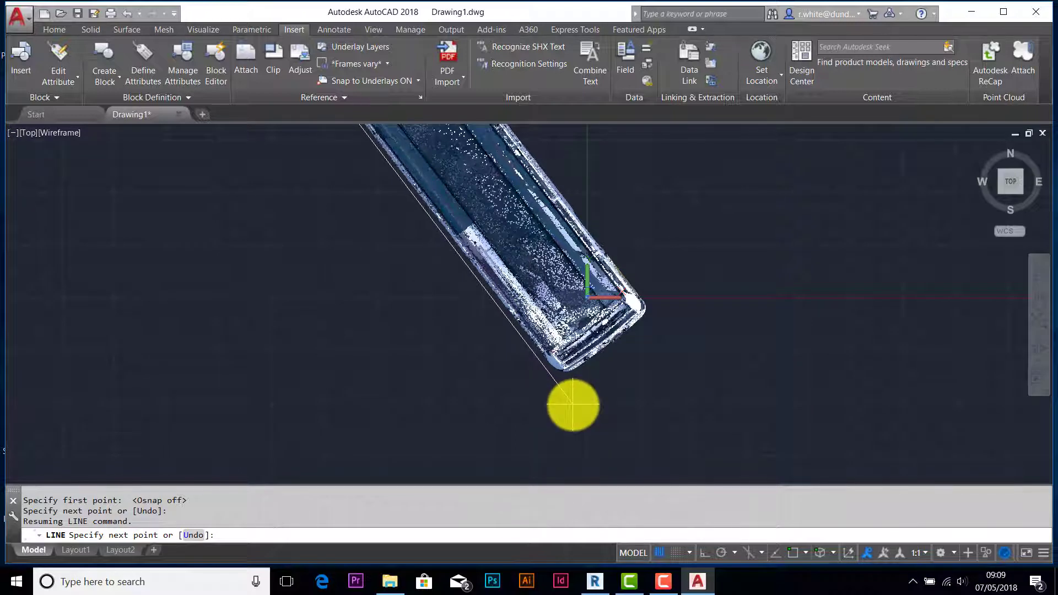
pyautogui.click(573, 404)
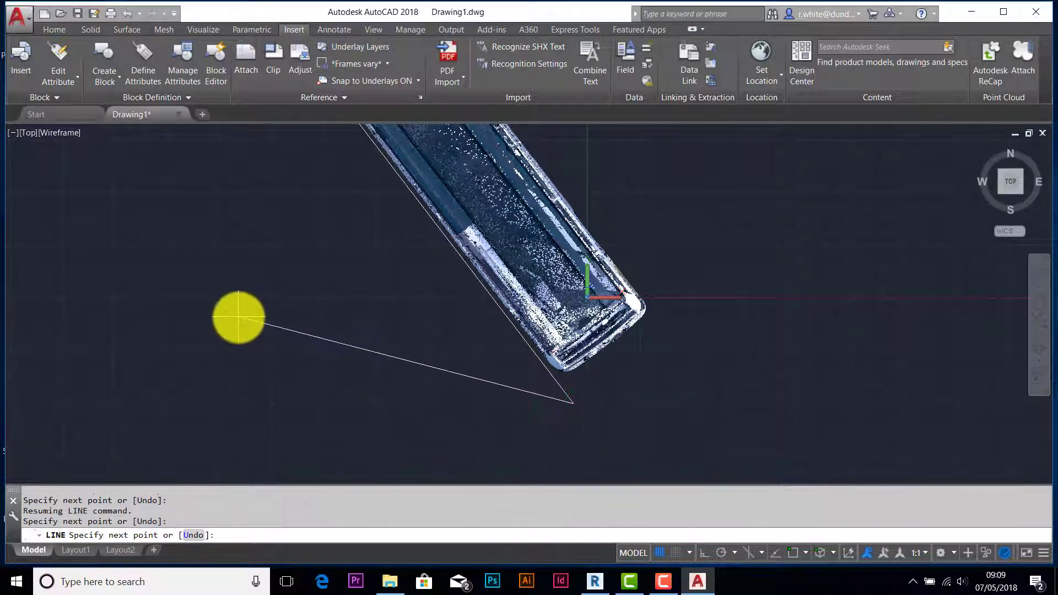
pyautogui.scroll(-3, 375, 298)
pyautogui.press('Return')
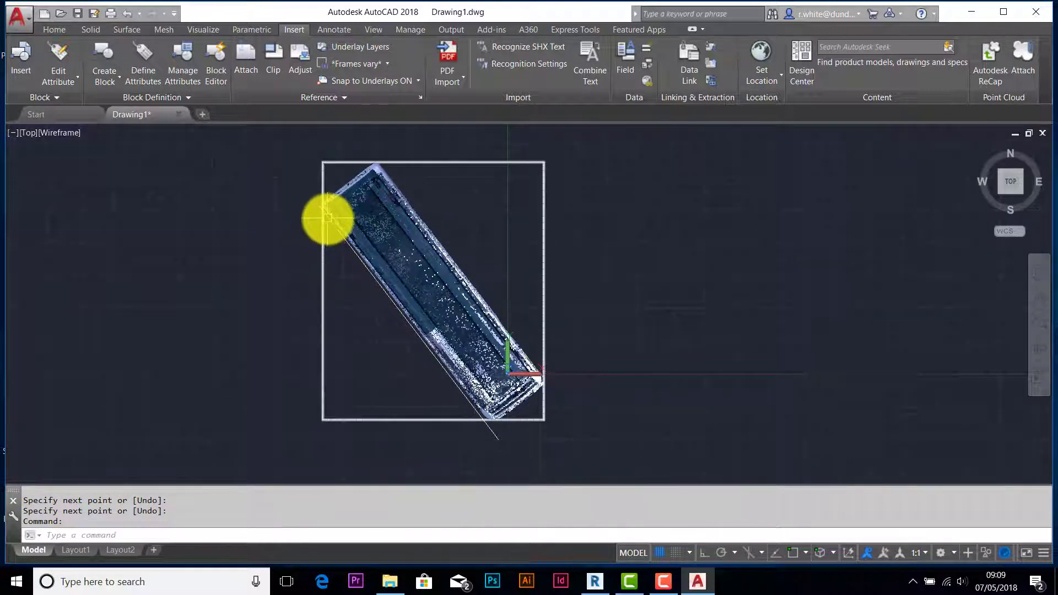
# Check the available workspaces and the list of preset coordinate systems for the drawing.
pyautogui.click(58, 30)
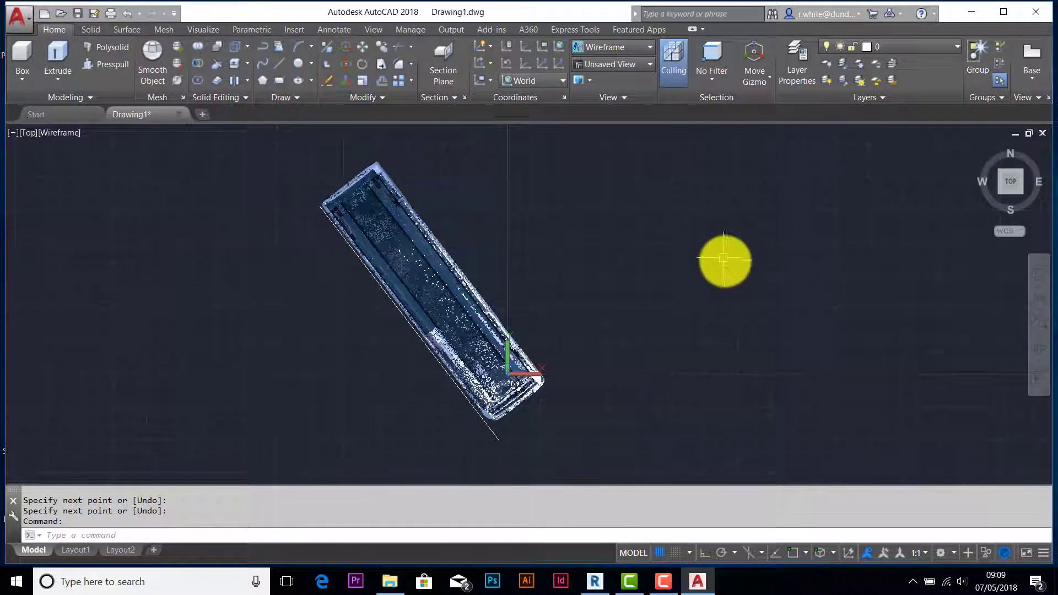
pyautogui.click(954, 552)
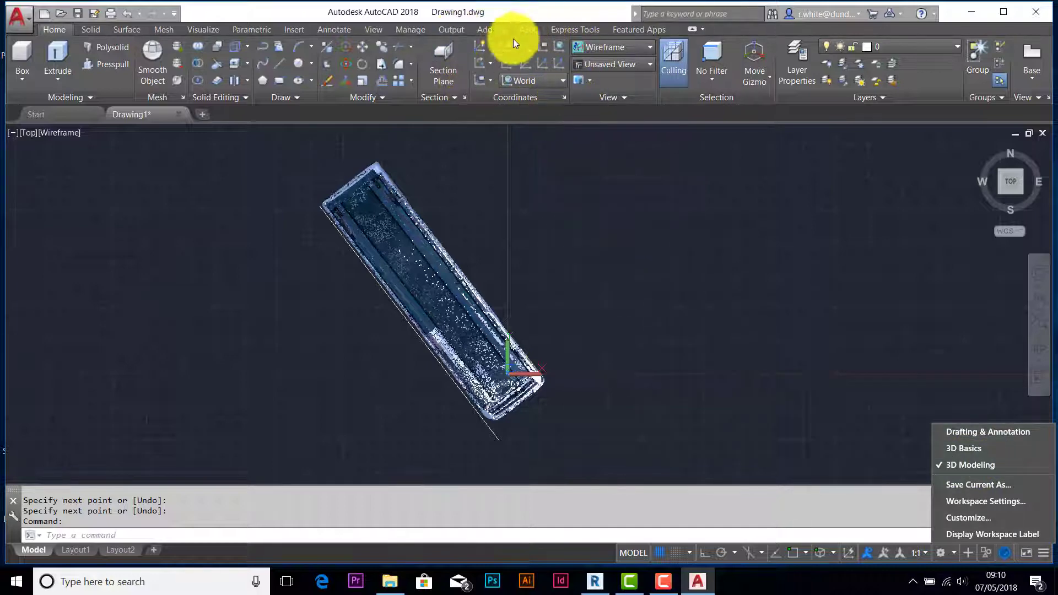
pyautogui.click(563, 81)
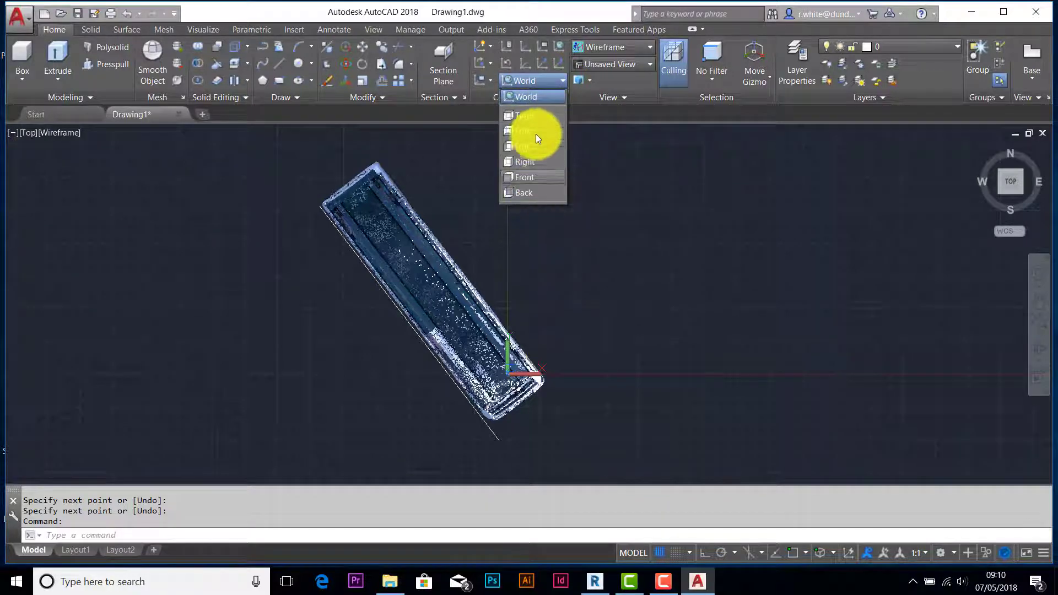
pyautogui.click(578, 210)
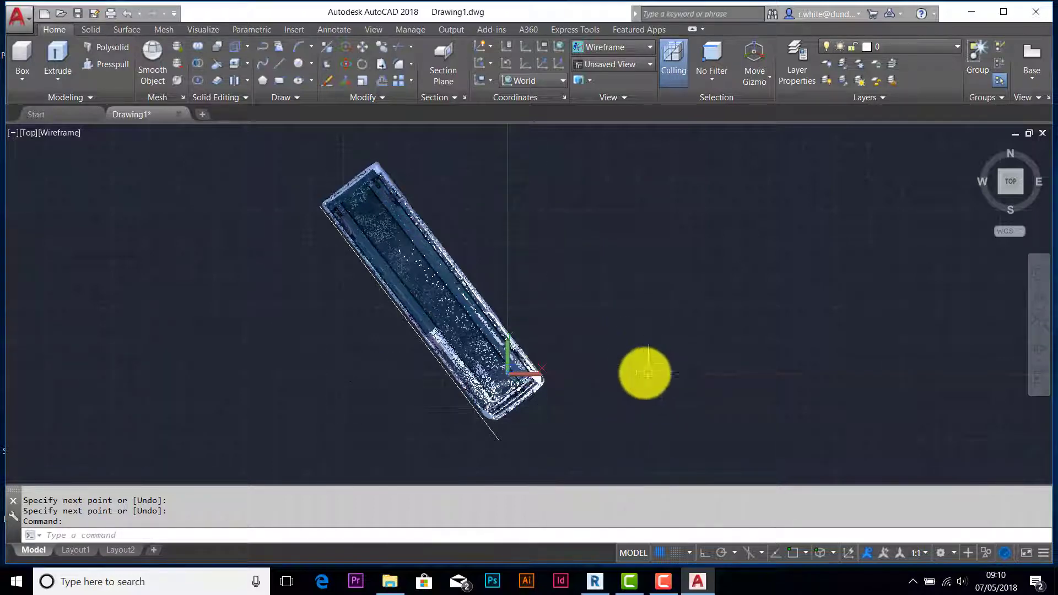
pyautogui.click(558, 81)
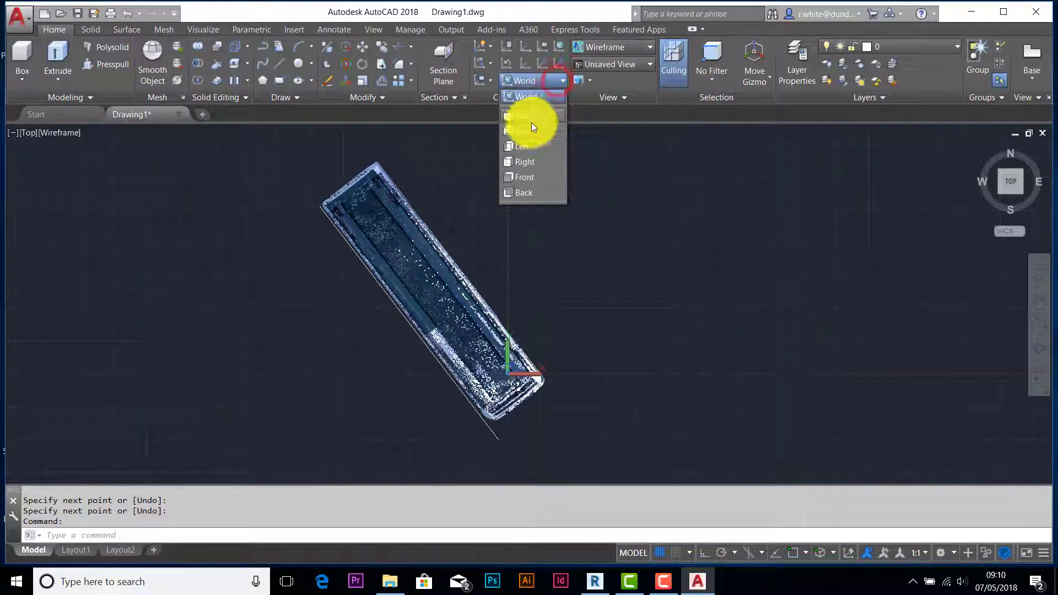
pyautogui.click(626, 210)
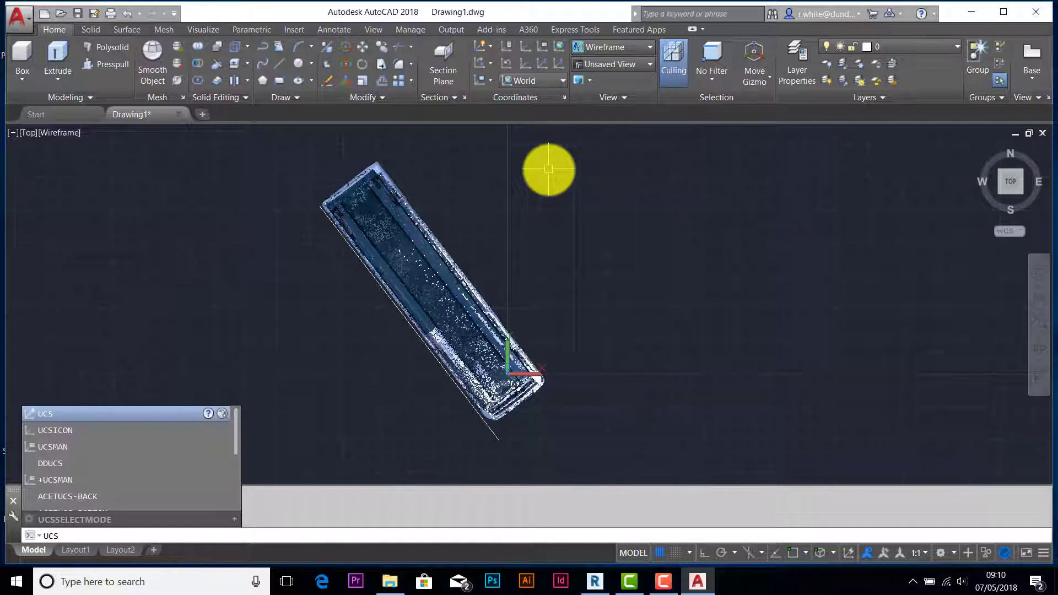
# Align the UCS to the reference line with the Object option, placing the origin at the line's end by the bus's rear corner.
pyautogui.press('Return')
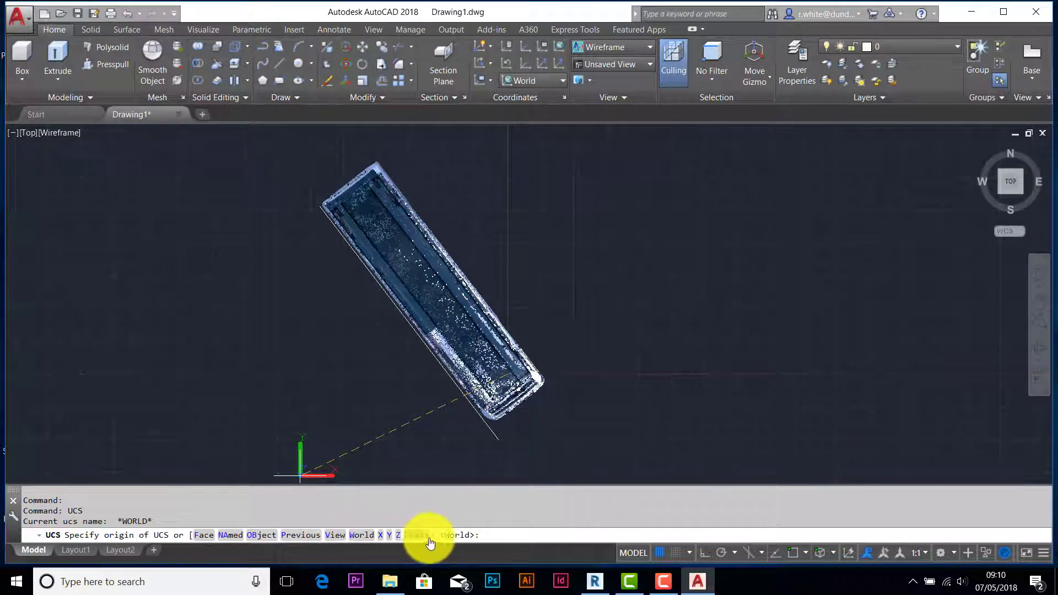
pyautogui.click(251, 534)
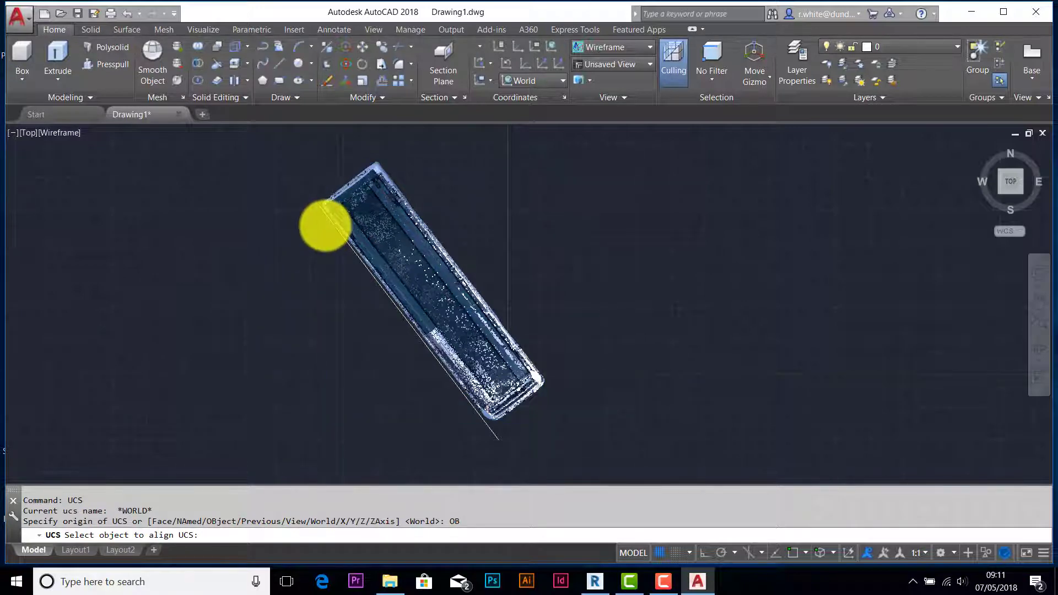
pyautogui.scroll(3, 325, 225)
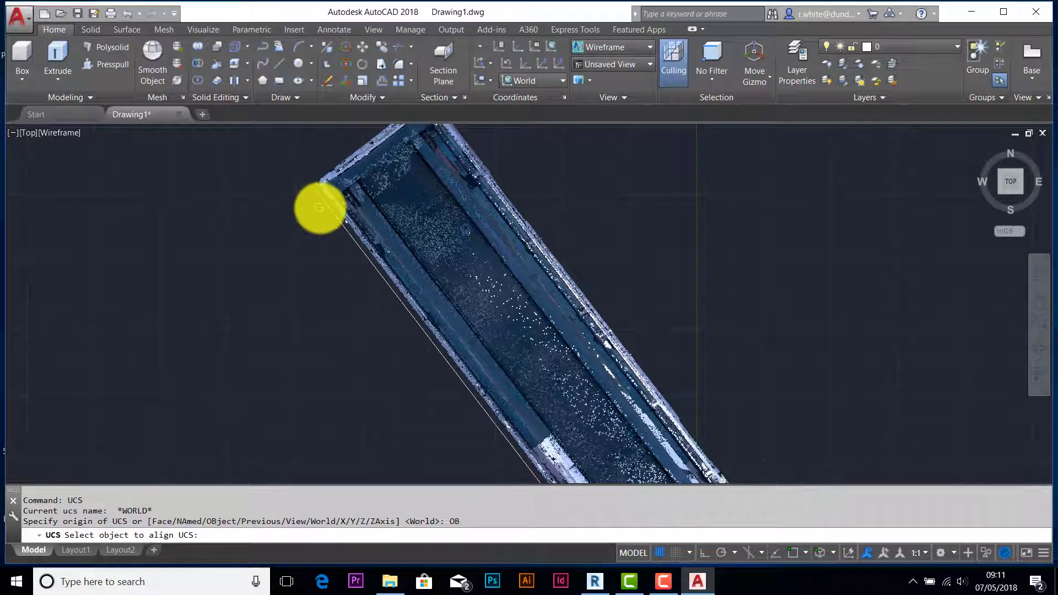
pyautogui.scroll(2, 301, 238)
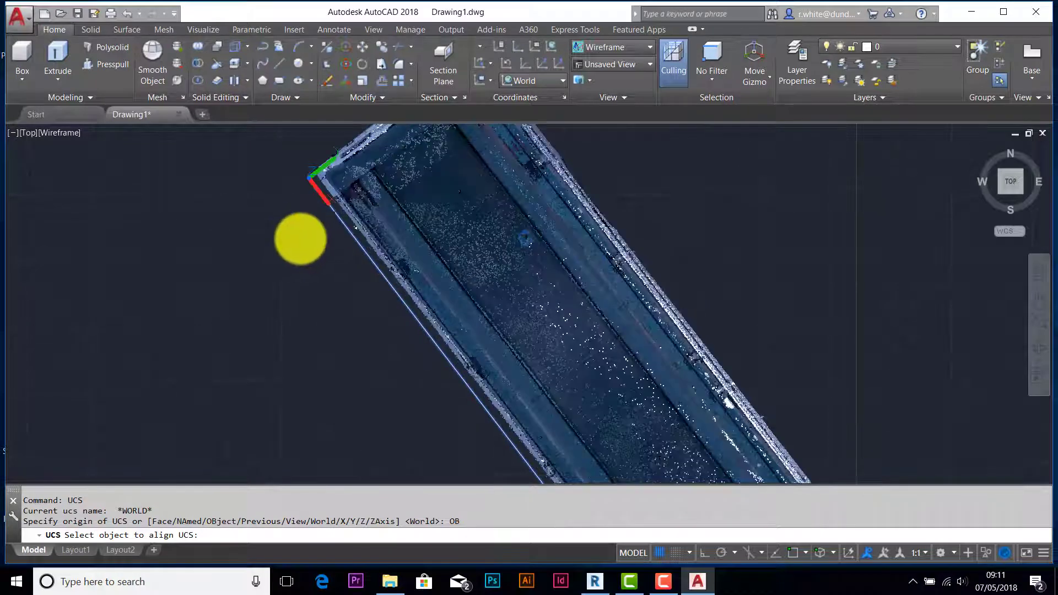
pyautogui.scroll(1, 301, 239)
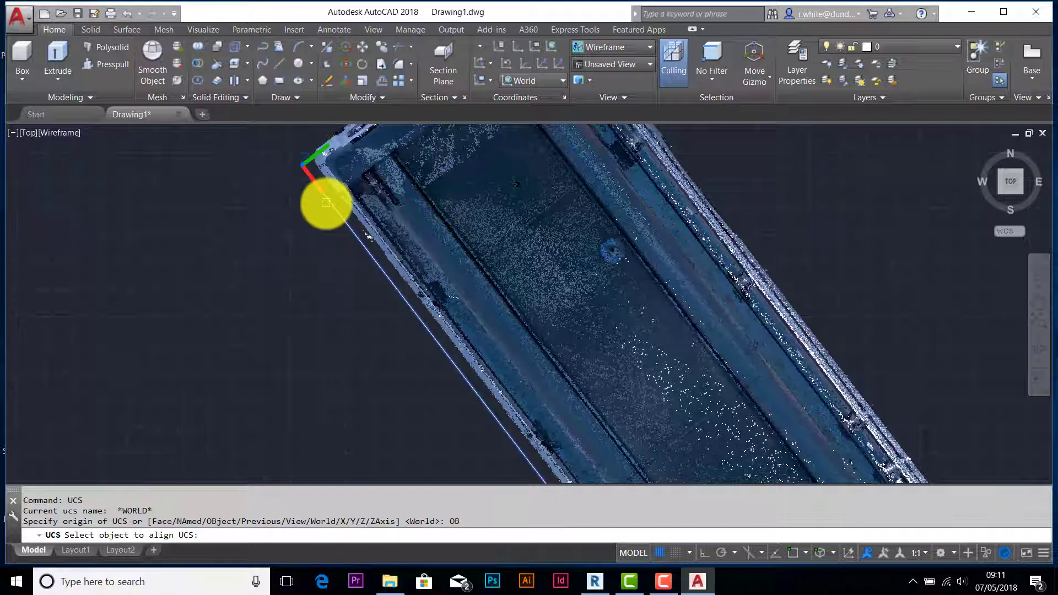
pyautogui.scroll(-4, 345, 264)
pyautogui.moveTo(430, 322); pyautogui.dragTo(324, 137, button='middle')
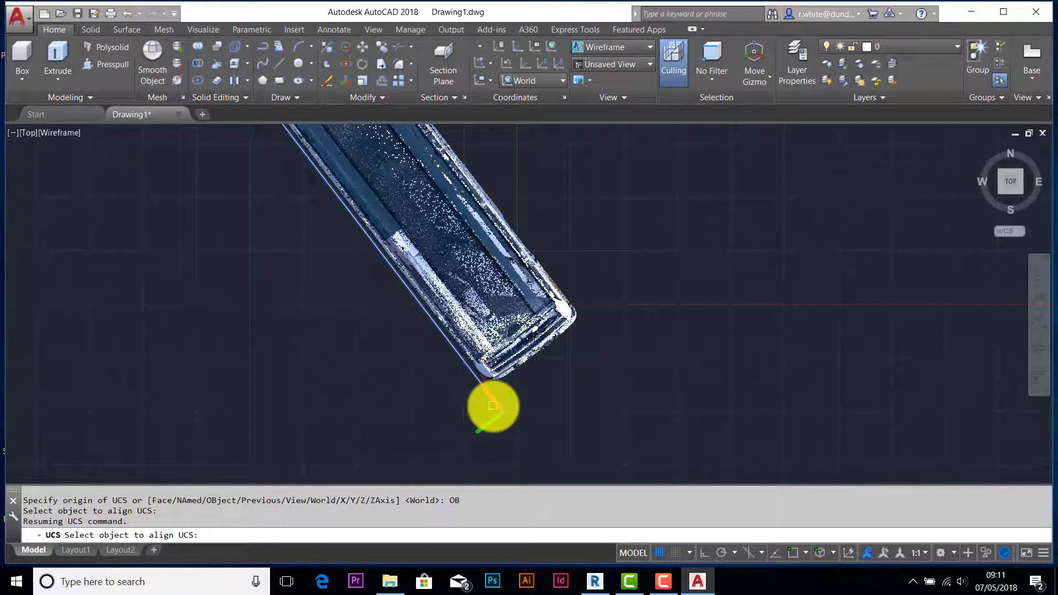
pyautogui.scroll(-5, 318, 236)
pyautogui.moveTo(302, 224); pyautogui.dragTo(380, 348, button='middle')
pyautogui.scroll(3, 351, 308)
pyautogui.scroll(5, 355, 248)
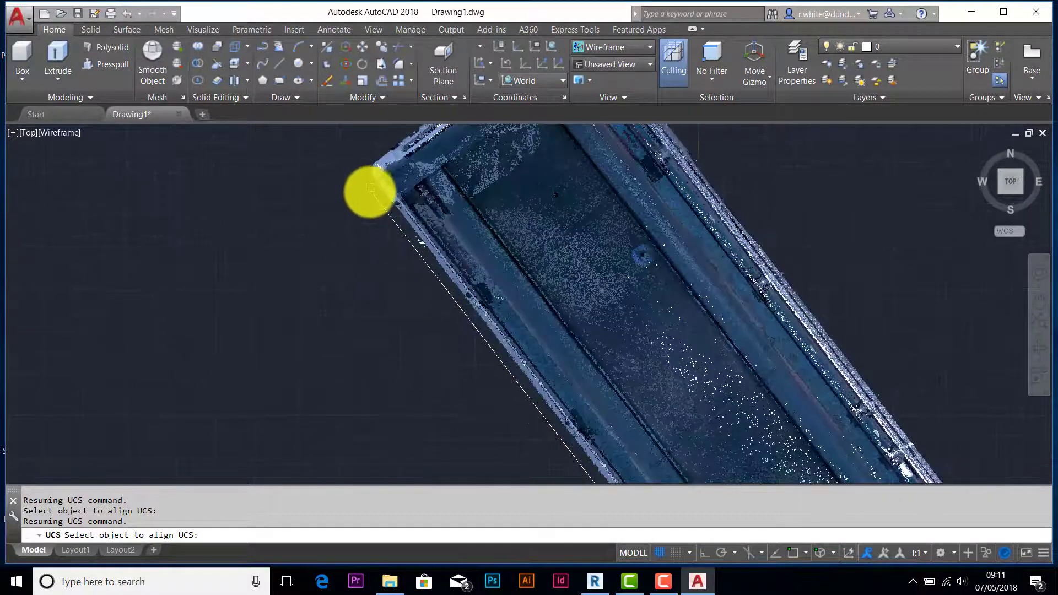
pyautogui.scroll(3, 373, 198)
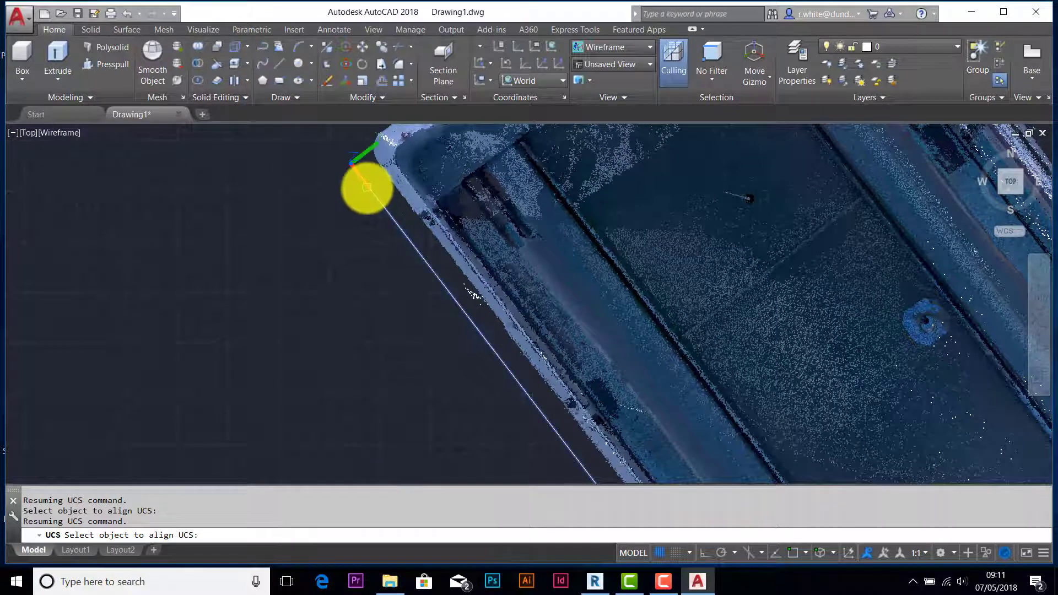
pyautogui.click(366, 187)
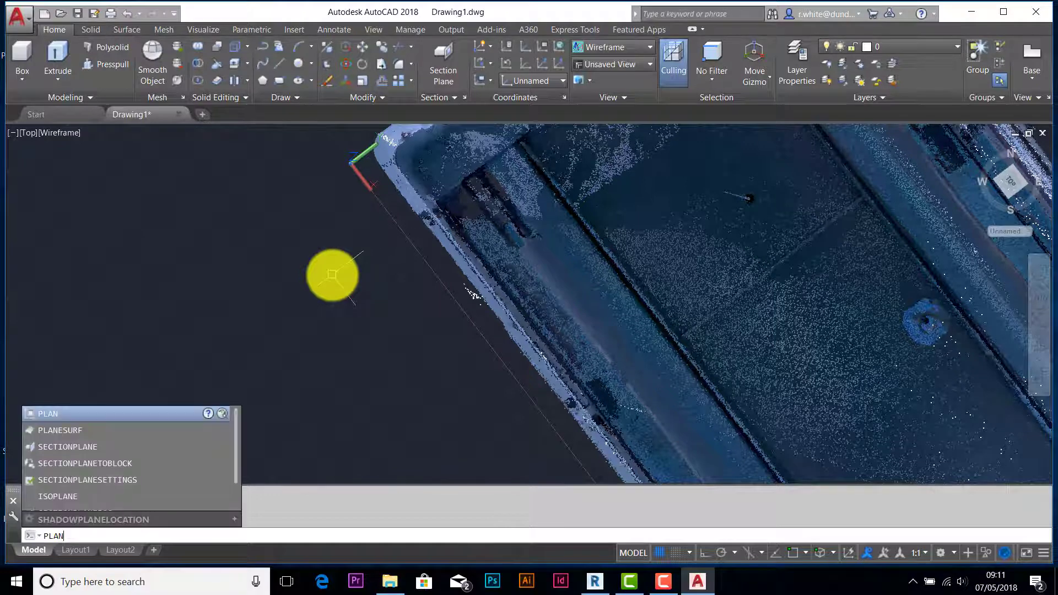
# Set the view to the plan of the current UCS with PLAN and inspect the bus's long side against the X axis.
pyautogui.press('Return')
pyautogui.press('Return')
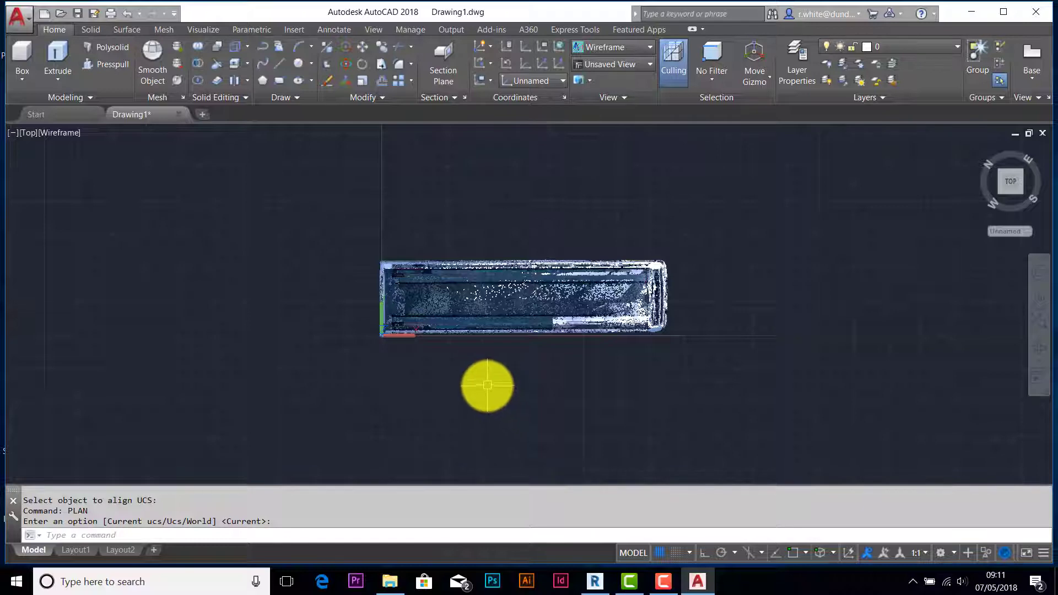
pyautogui.scroll(3, 485, 383)
pyautogui.moveTo(500, 353); pyautogui.dragTo(489, 361, button='middle')
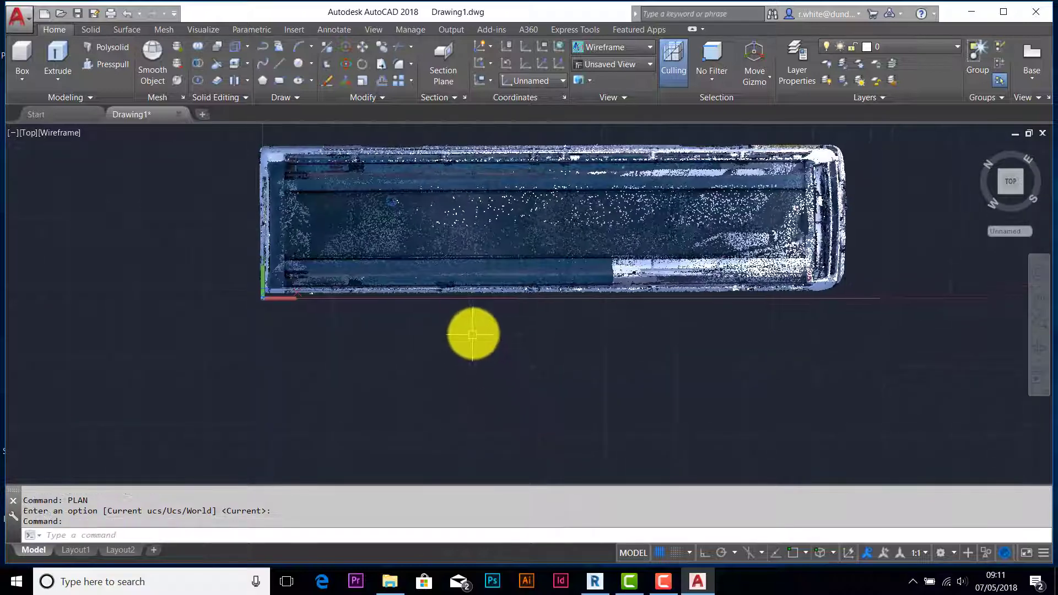
pyautogui.scroll(2, 472, 331)
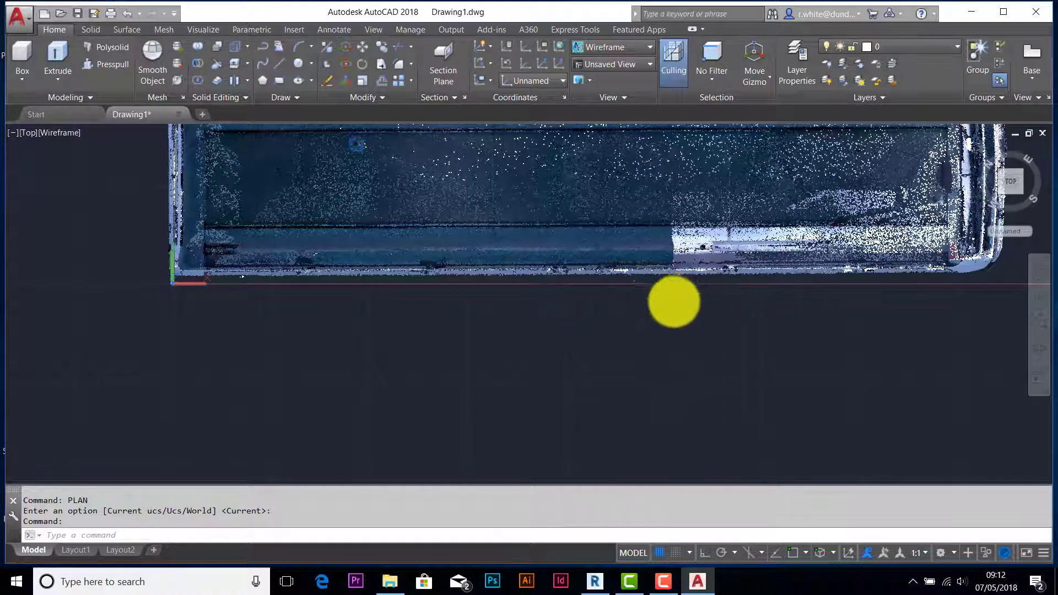
pyautogui.moveTo(673, 302); pyautogui.dragTo(585, 355, button='middle')
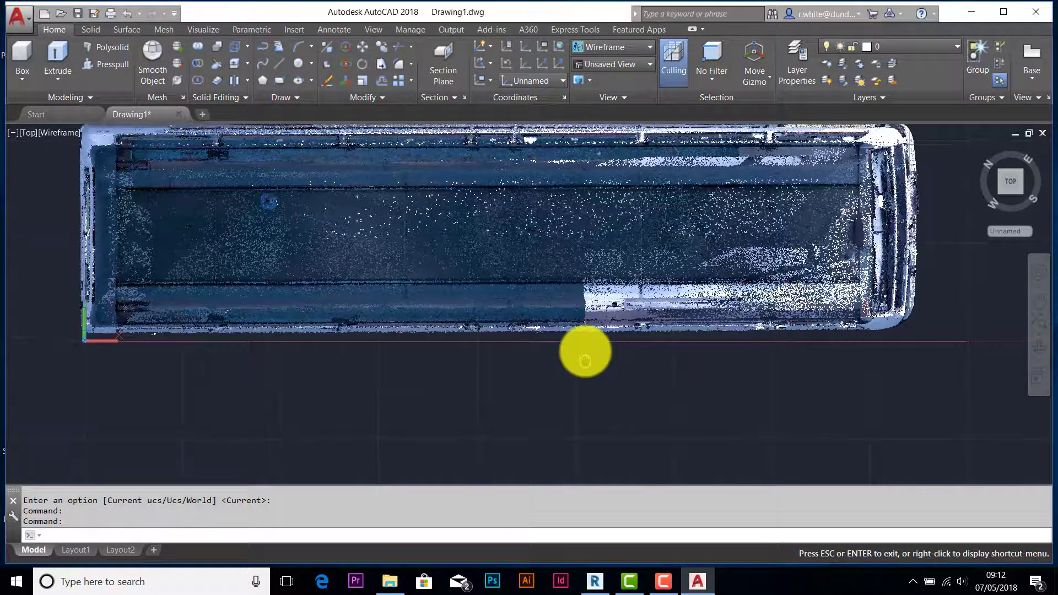
pyautogui.press('Escape')
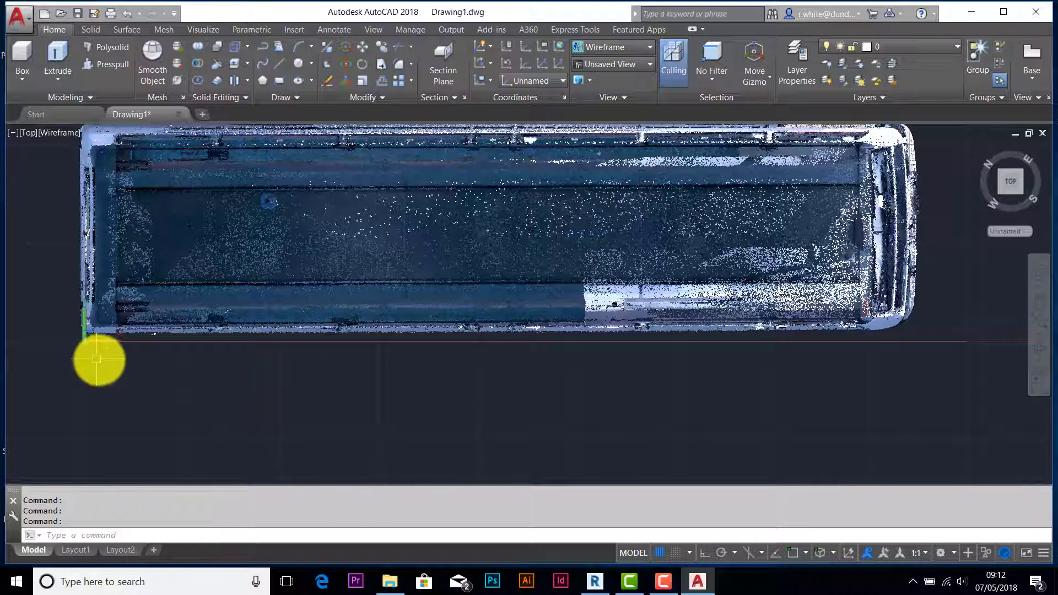
# Rotate the UCS 90 degrees about its X axis.
pyautogui.moveTo(182, 361); pyautogui.dragTo(250, 356, button='middle')
pyautogui.scroll(2, 199, 344)
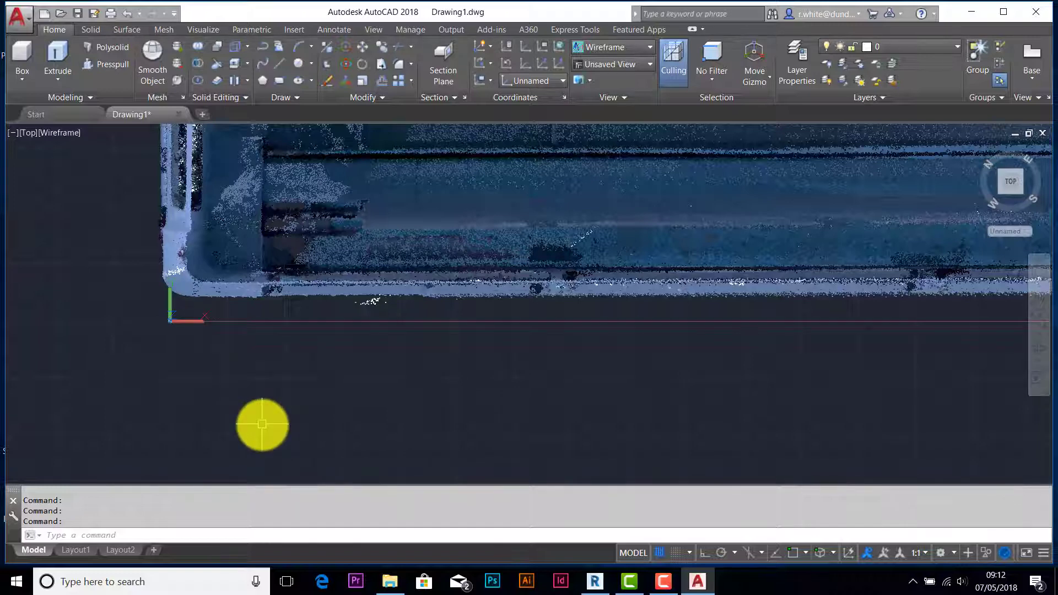
pyautogui.press('Return')
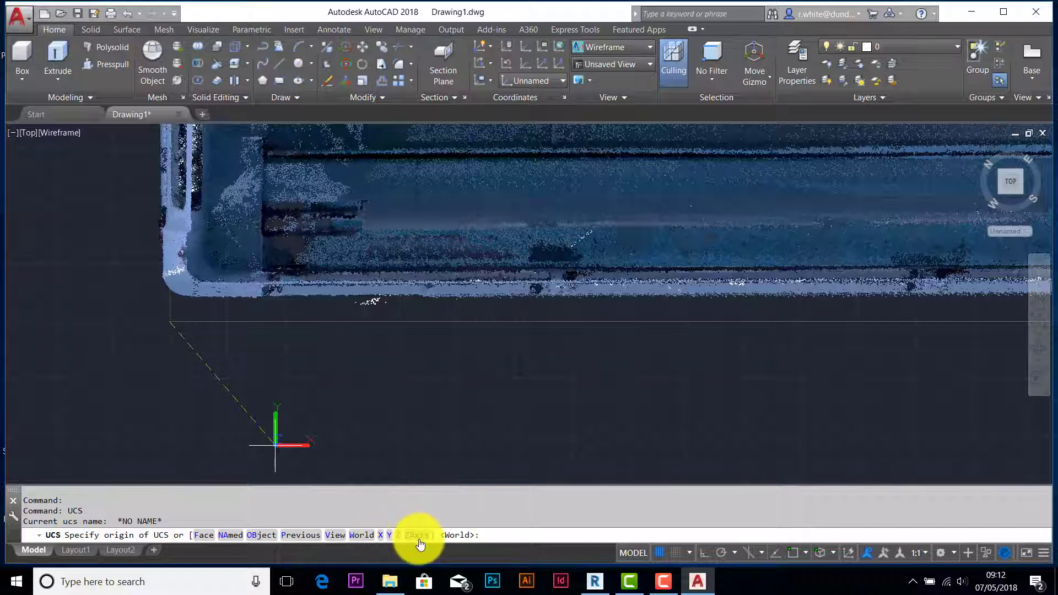
pyautogui.click(381, 535)
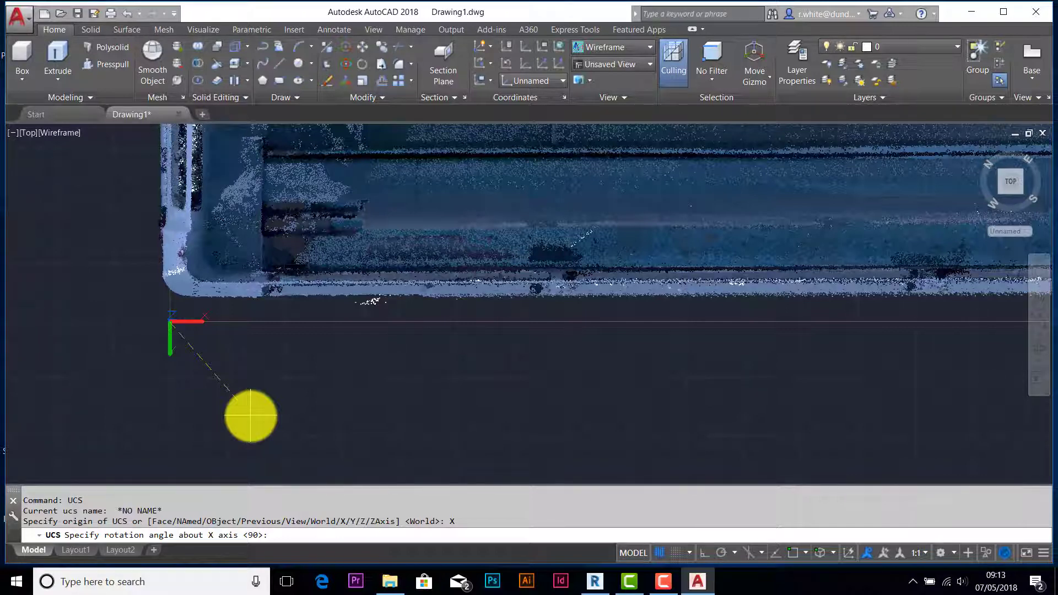
pyautogui.press('Return')
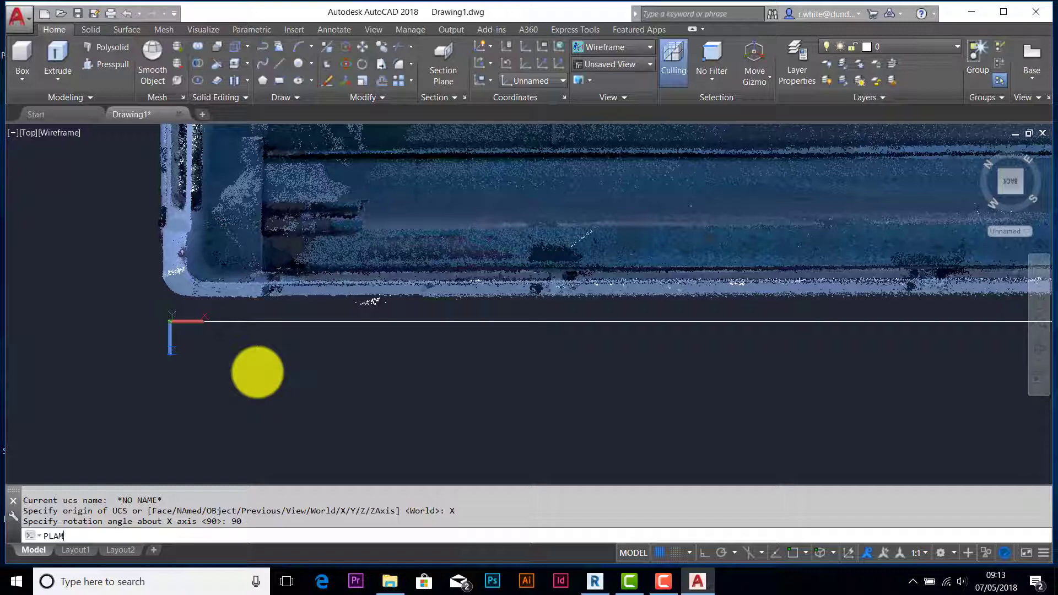
# Set the view to the plan of the rotated UCS to show the bus's side elevation.
pyautogui.press('BackSpace')
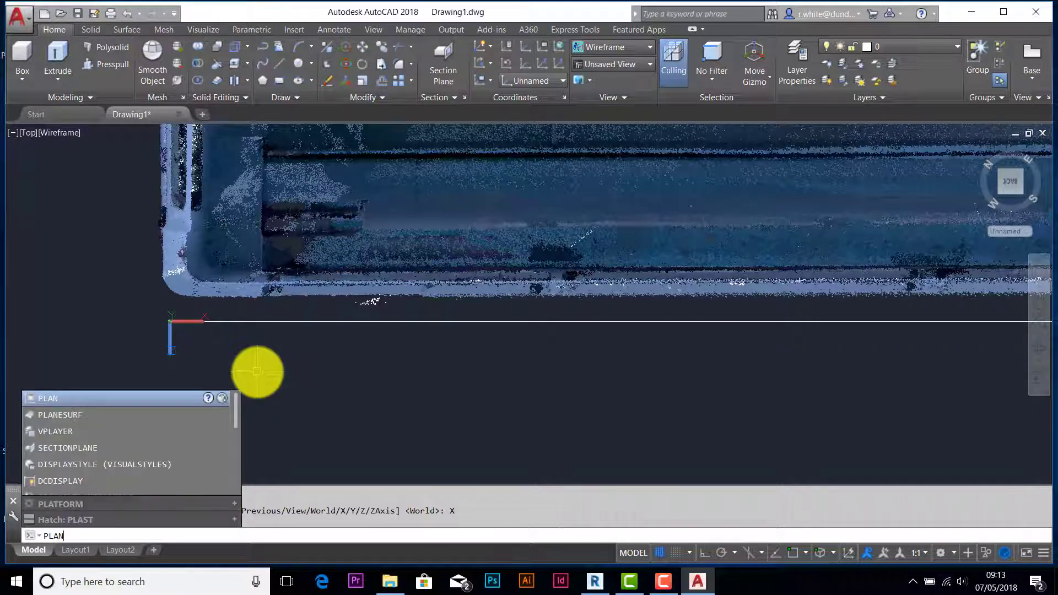
pyautogui.press('Return')
pyautogui.press('Return')
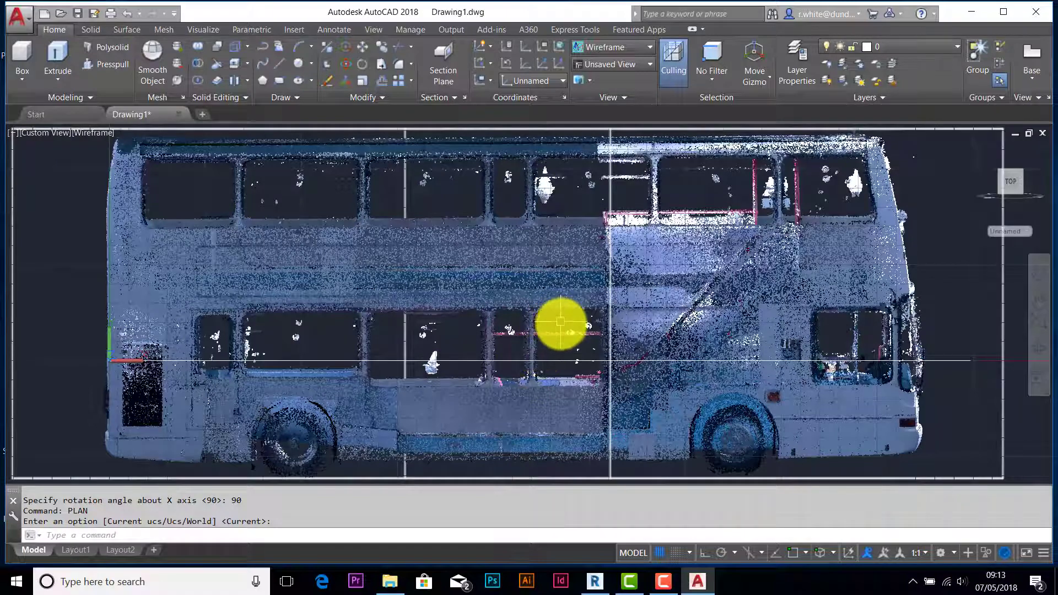
pyautogui.moveTo(557, 362); pyautogui.dragTo(560, 268, button='middle')
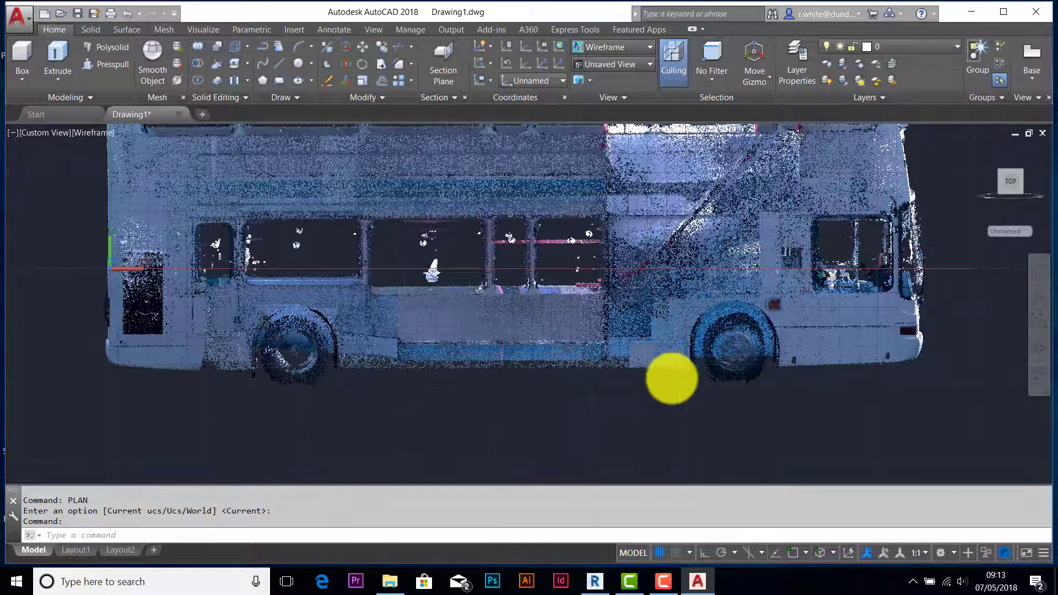
pyautogui.moveTo(672, 379); pyautogui.dragTo(671, 423, button='middle')
pyautogui.moveTo(626, 337); pyautogui.dragTo(635, 373, button='middle')
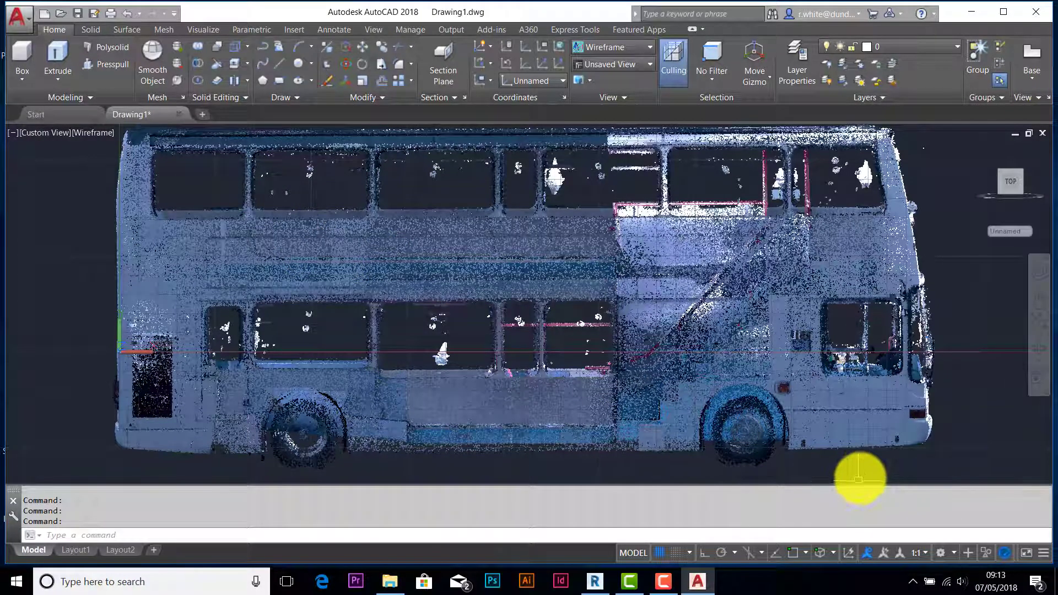
# Save the current UCS under the name BUS SIDE.
pyautogui.scroll(-3, 855, 479)
pyautogui.moveTo(874, 454); pyautogui.dragTo(830, 371)
pyautogui.press('Escape')
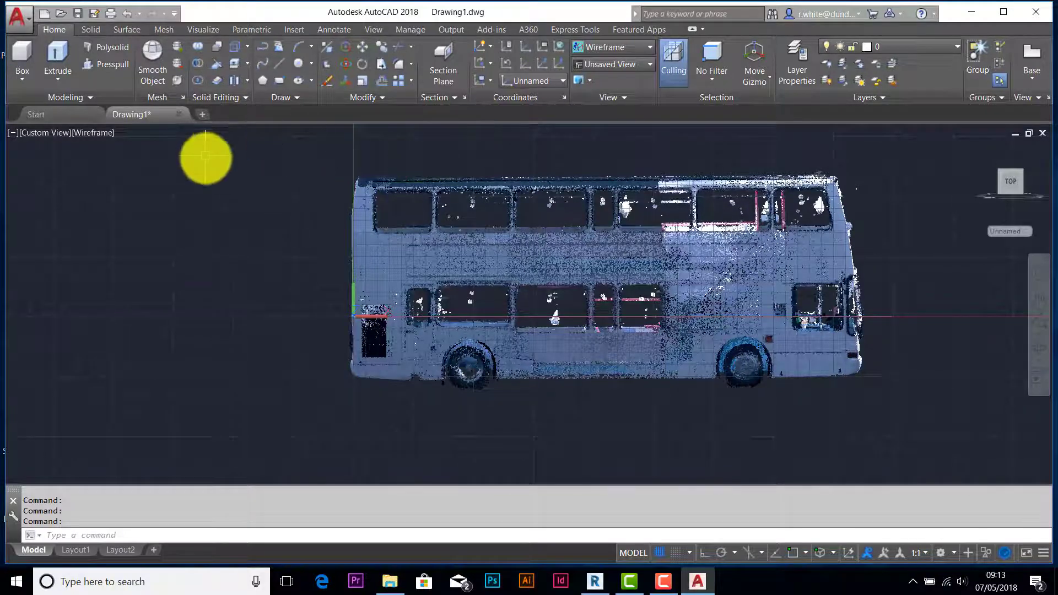
pyautogui.write('ucs')
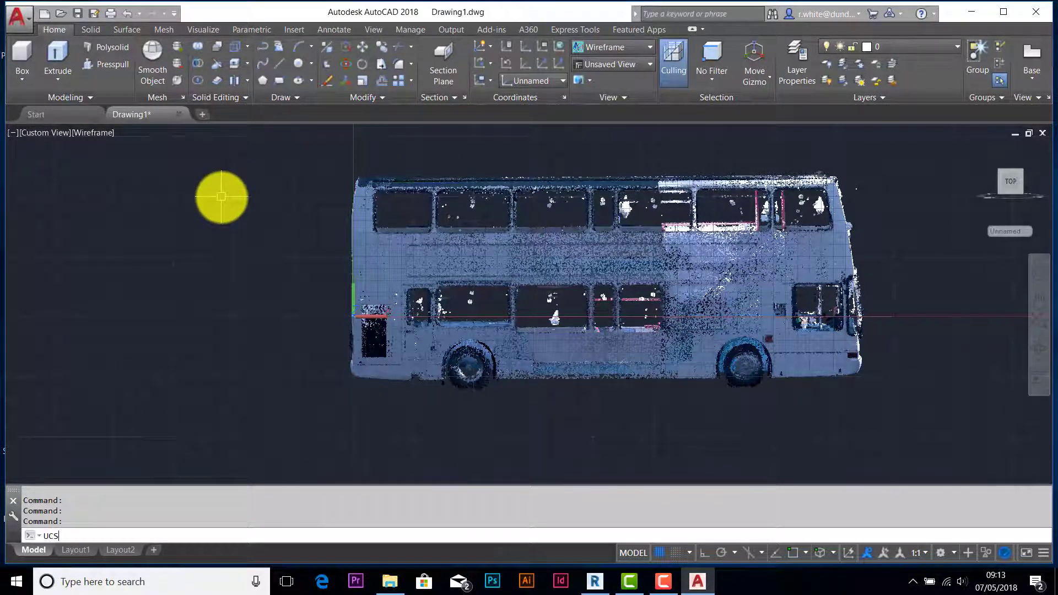
pyautogui.press('Return')
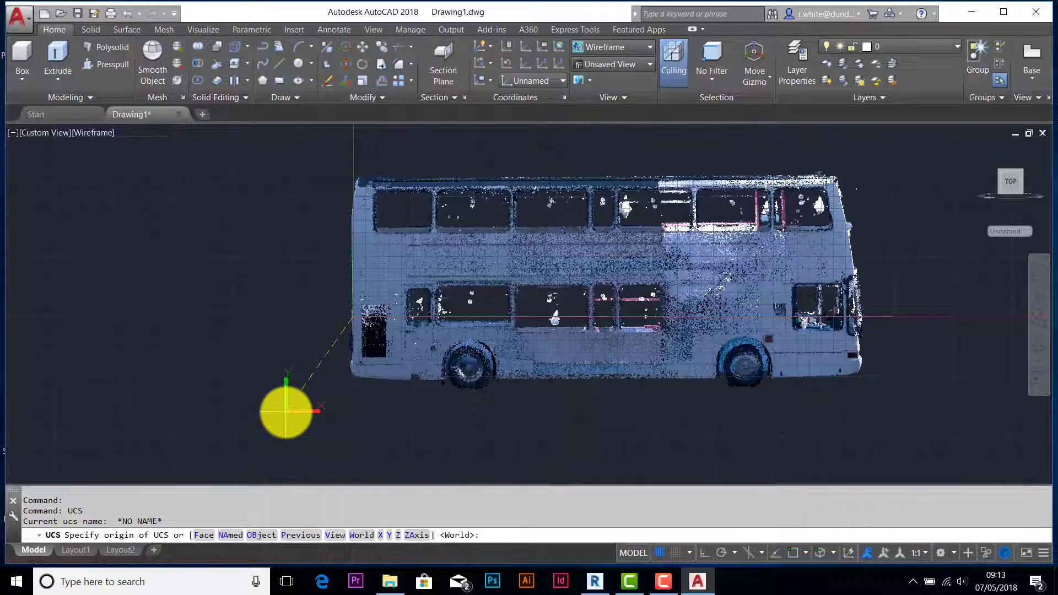
pyautogui.press('Return')
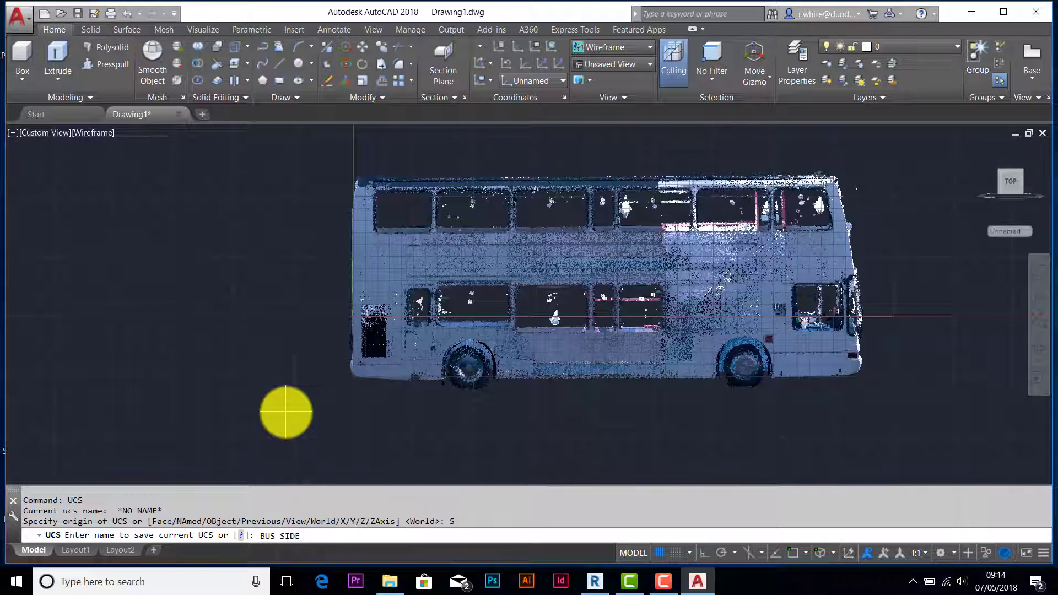
pyautogui.press('Return')
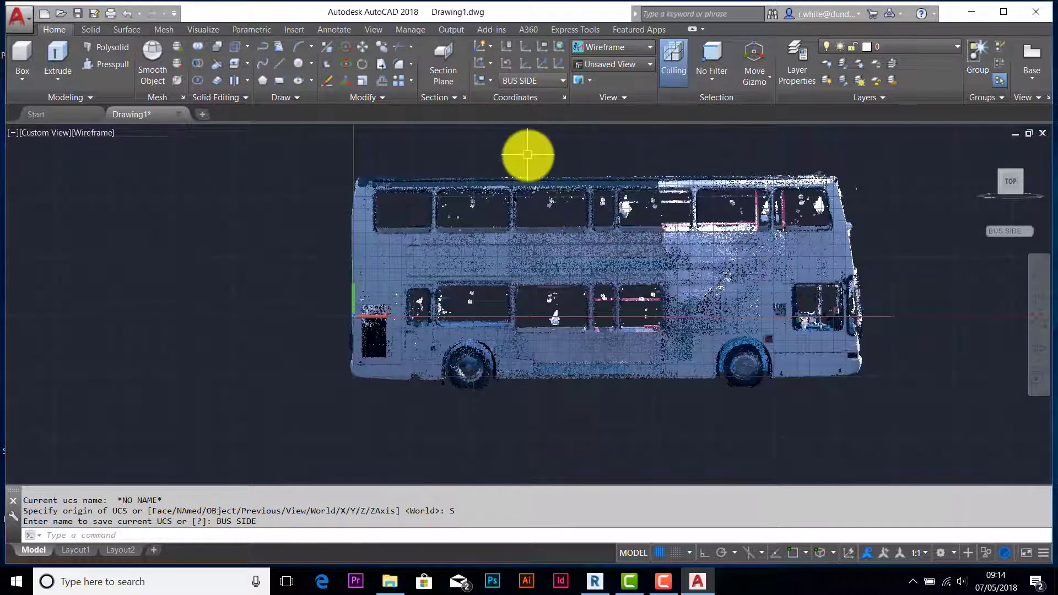
# Make the World coordinate system current in place of BUS SIDE.
pyautogui.click(561, 84)
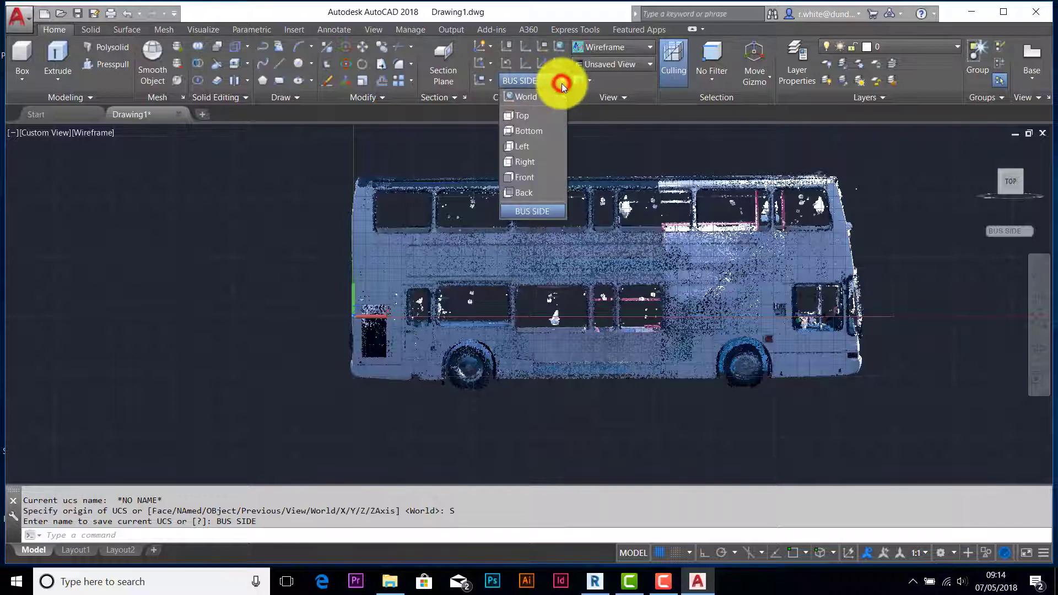
pyautogui.click(541, 97)
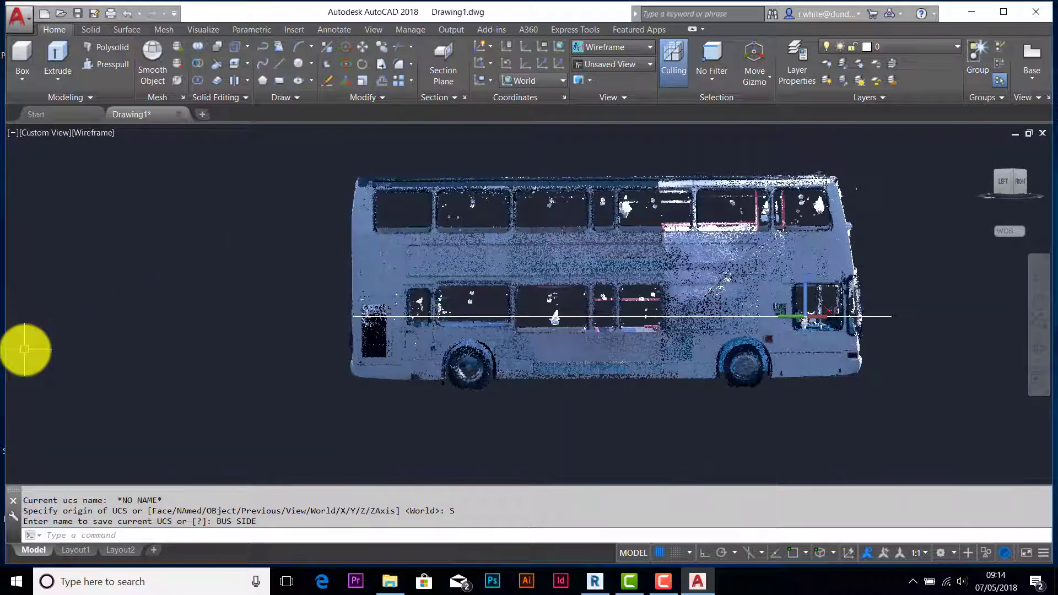
# Set the view to the plan of the current World coordinate system.
pyautogui.write('PLAN')
pyautogui.press('Return')
pyautogui.press('Return')
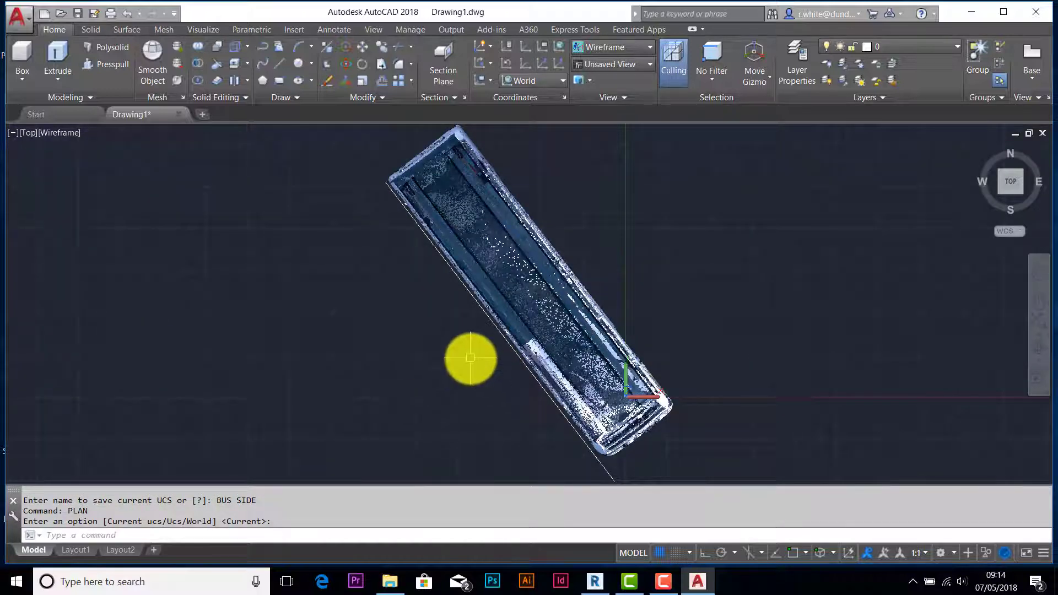
# Restore the saved BUS SIDE coordinate system and set the view to its plan.
pyautogui.click(561, 80)
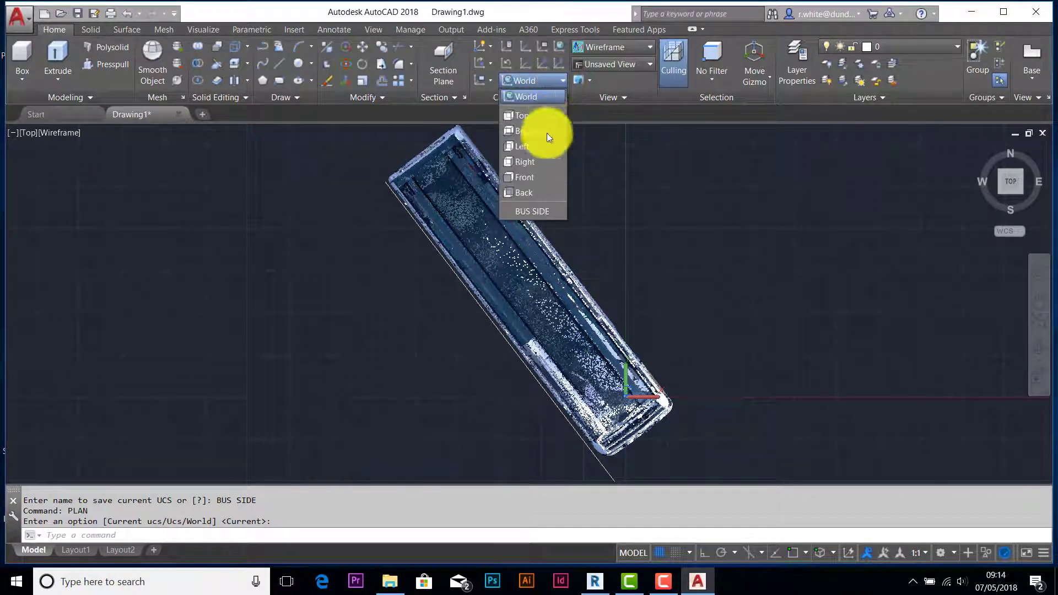
pyautogui.click(537, 213)
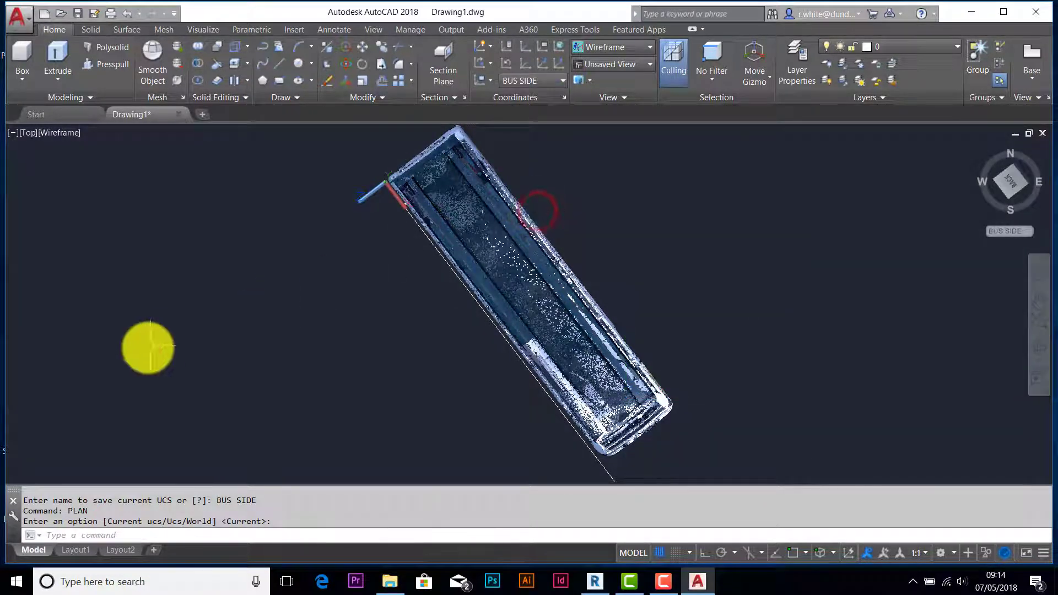
pyautogui.write('PLAN')
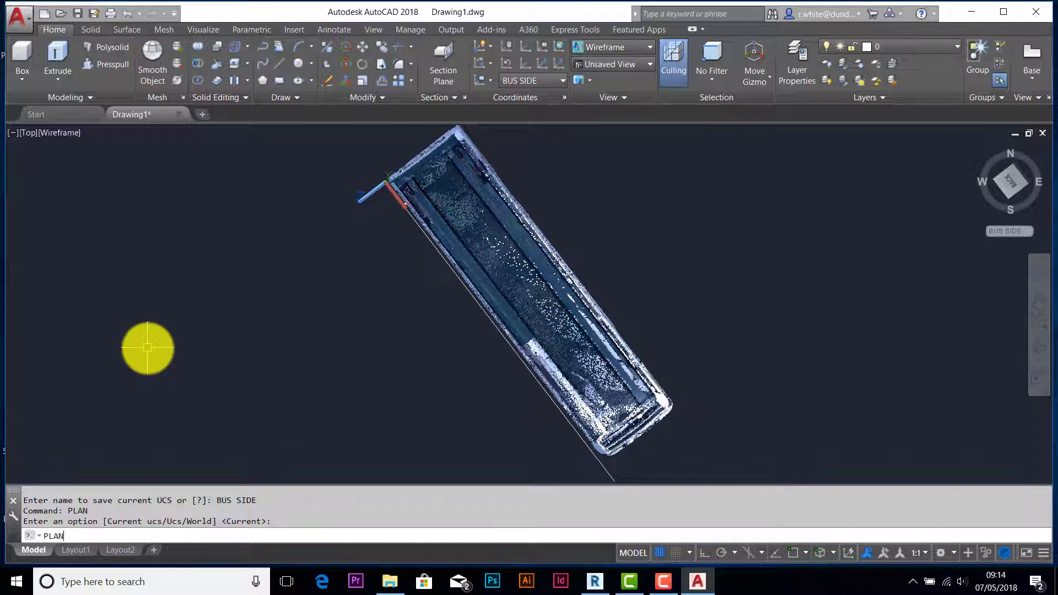
pyautogui.press('Return')
pyautogui.press('Return')
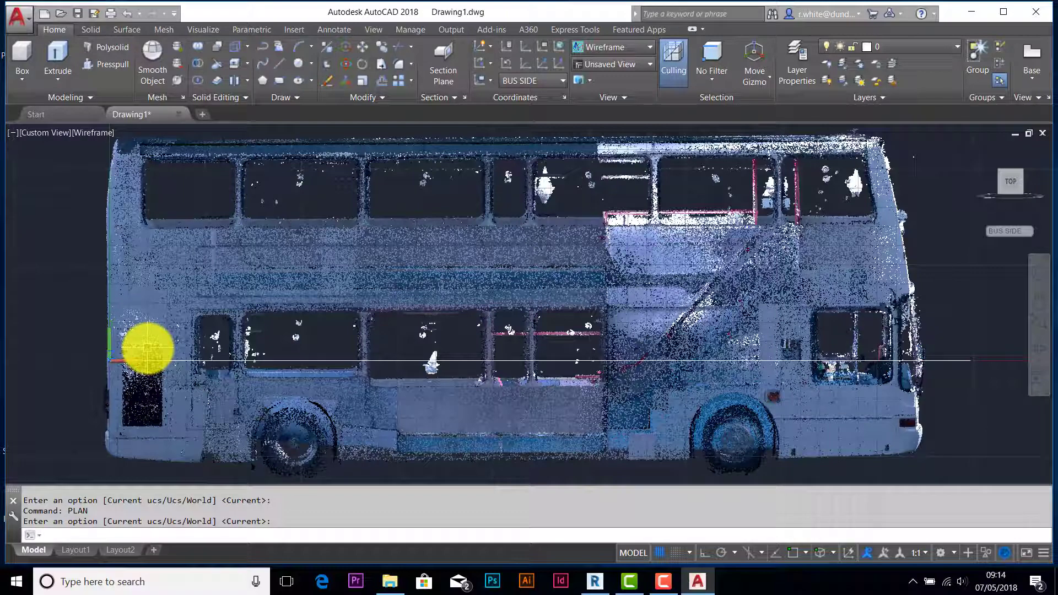
# With the bus in a 3D view, step back through the previous UCSs to the unnamed horizontal one aligned along the bus's side.
pyautogui.click(195, 362)
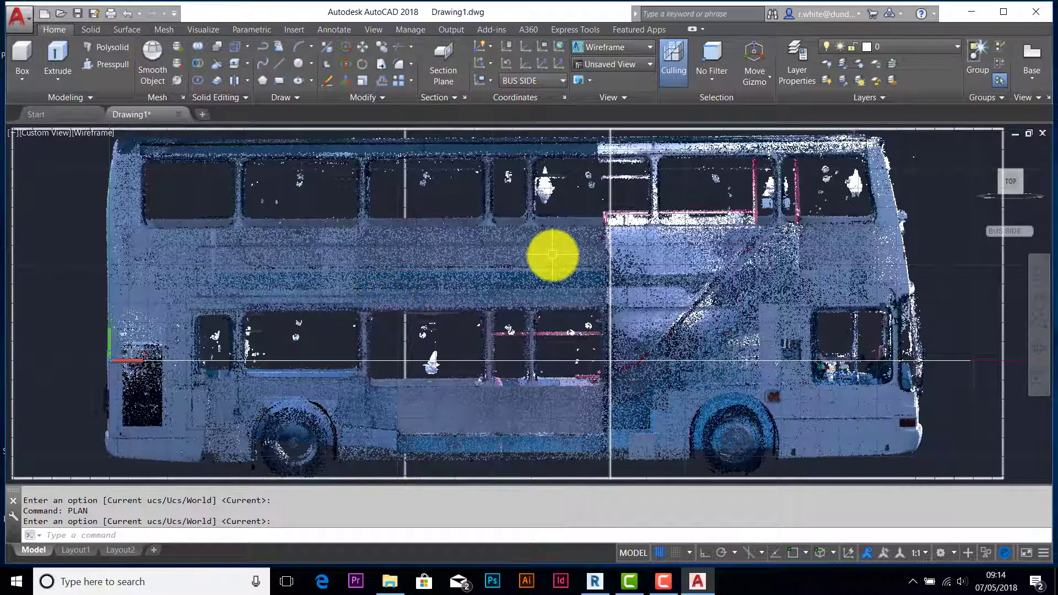
pyautogui.keyDown('shift'); pyautogui.moveTo(551, 253); pyautogui.dragTo(508, 329, button='middle'); pyautogui.keyUp('shift')
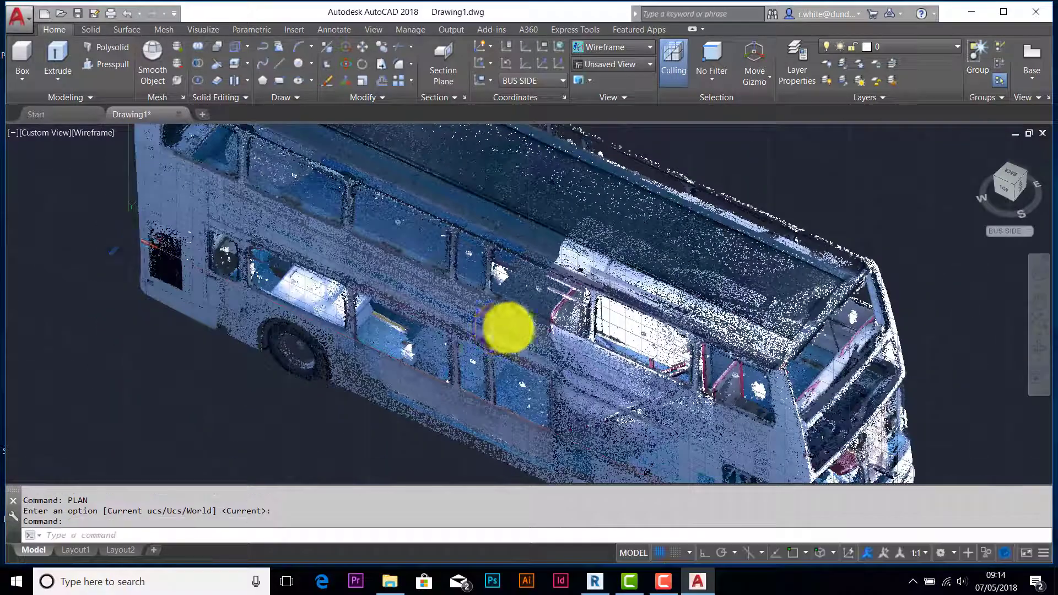
pyautogui.scroll(-5, 508, 328)
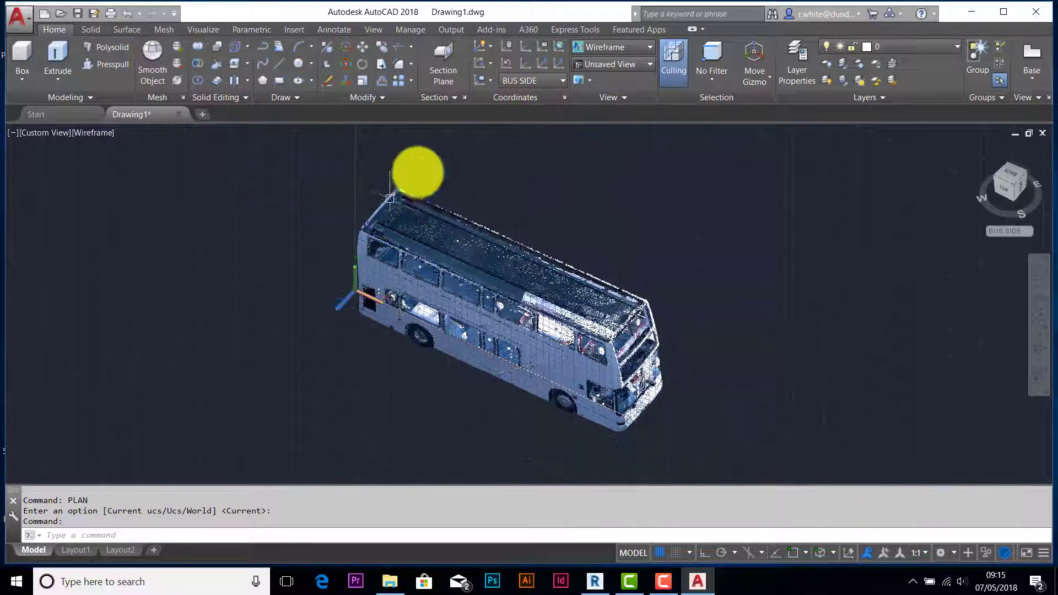
pyautogui.click(508, 65)
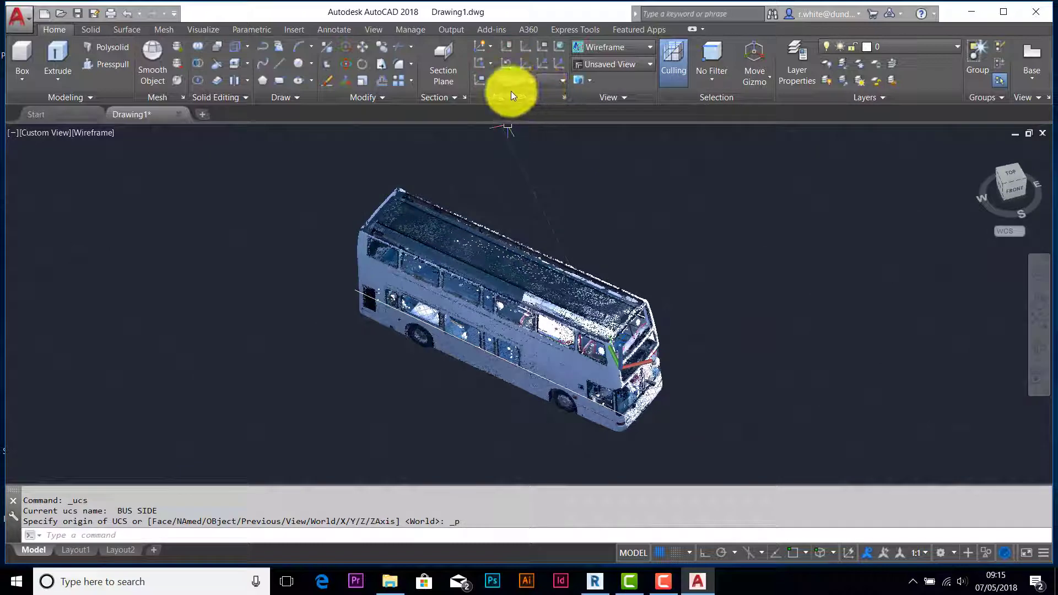
pyautogui.click(507, 62)
pyautogui.click(507, 61)
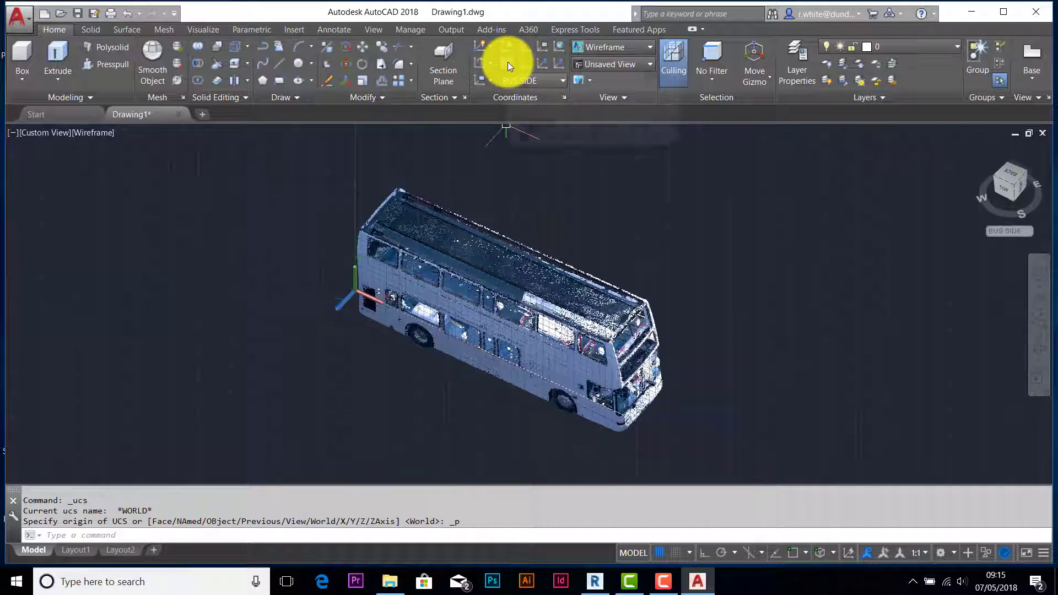
pyautogui.click(507, 62)
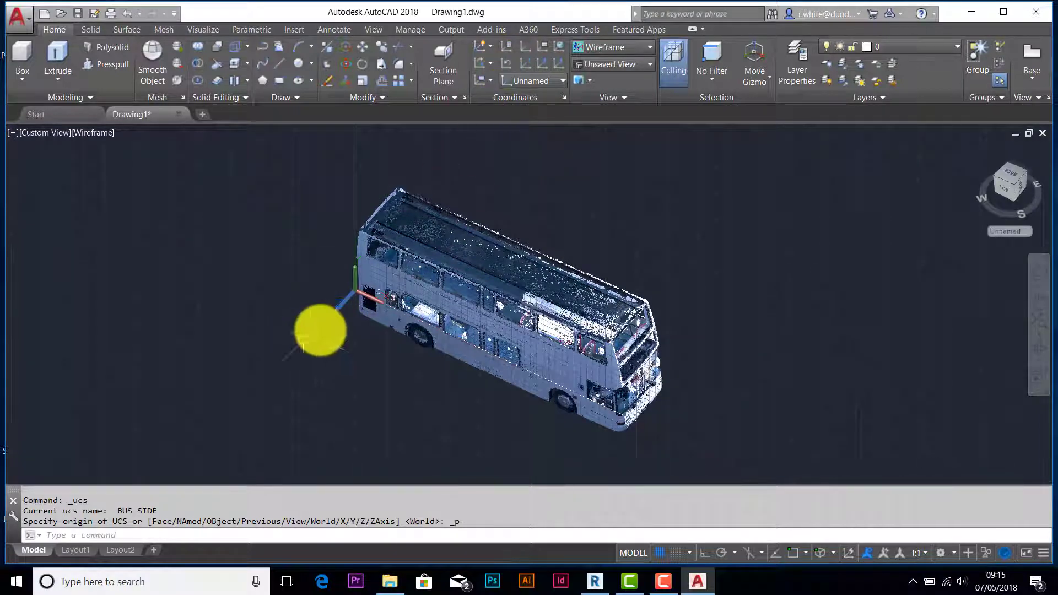
pyautogui.scroll(5, 350, 301)
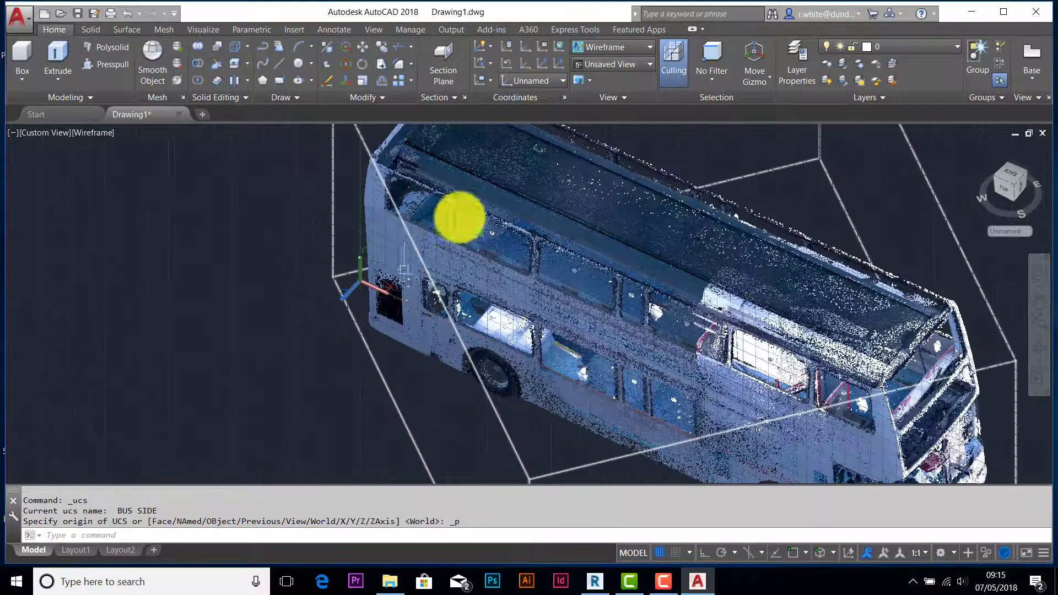
pyautogui.click(508, 64)
pyautogui.click(508, 64)
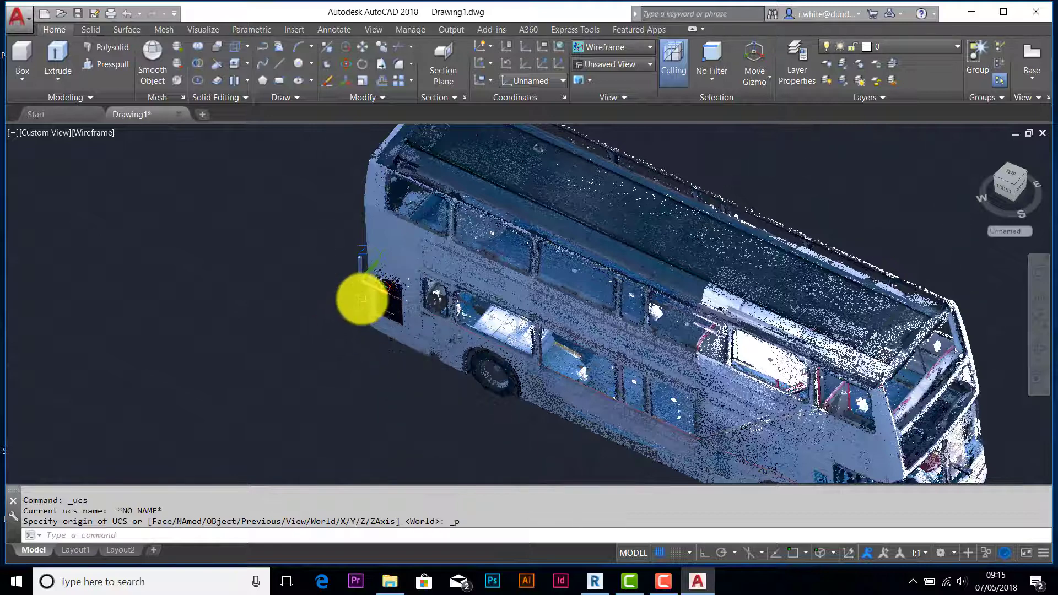
# Save the current horizontal UCS under the name BUS PLAN.
pyautogui.moveTo(326, 299); pyautogui.dragTo(271, 305, button='middle')
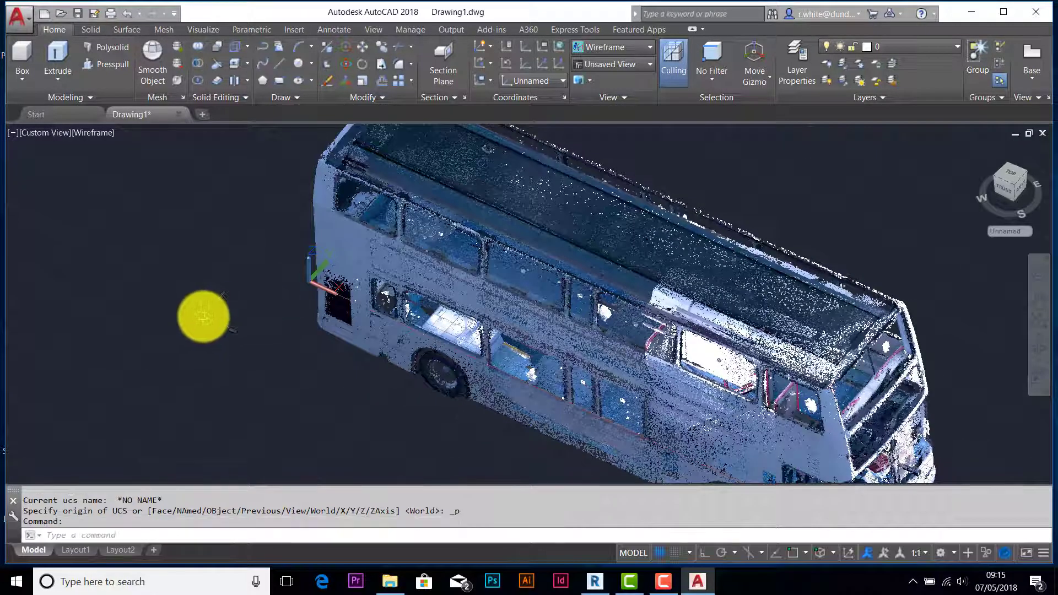
pyautogui.write('U')
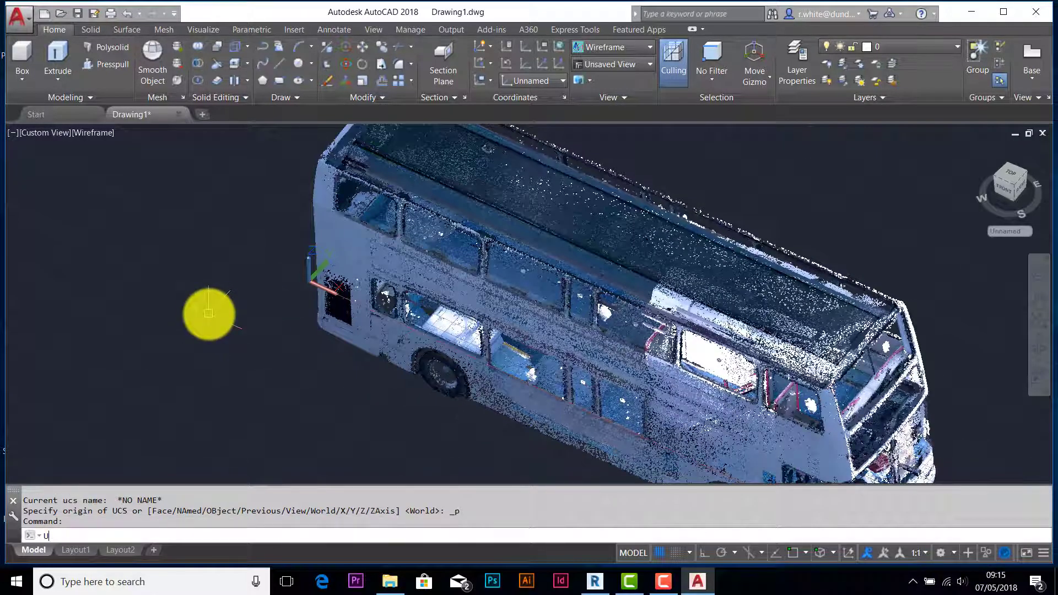
pyautogui.press('Return')
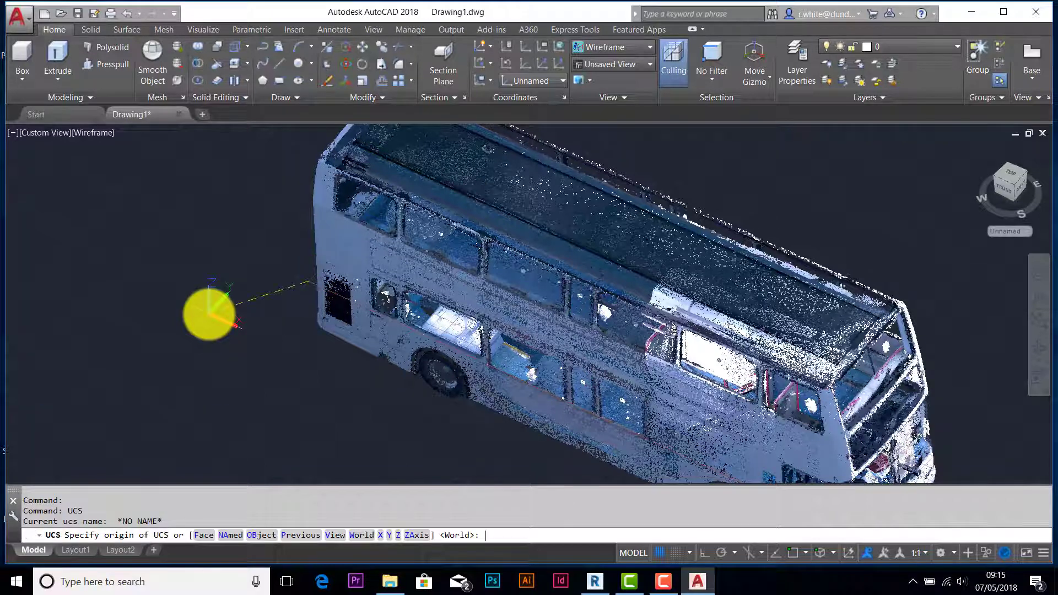
pyautogui.write('BUS')
pyautogui.press('Return')
pyautogui.write('PLA')
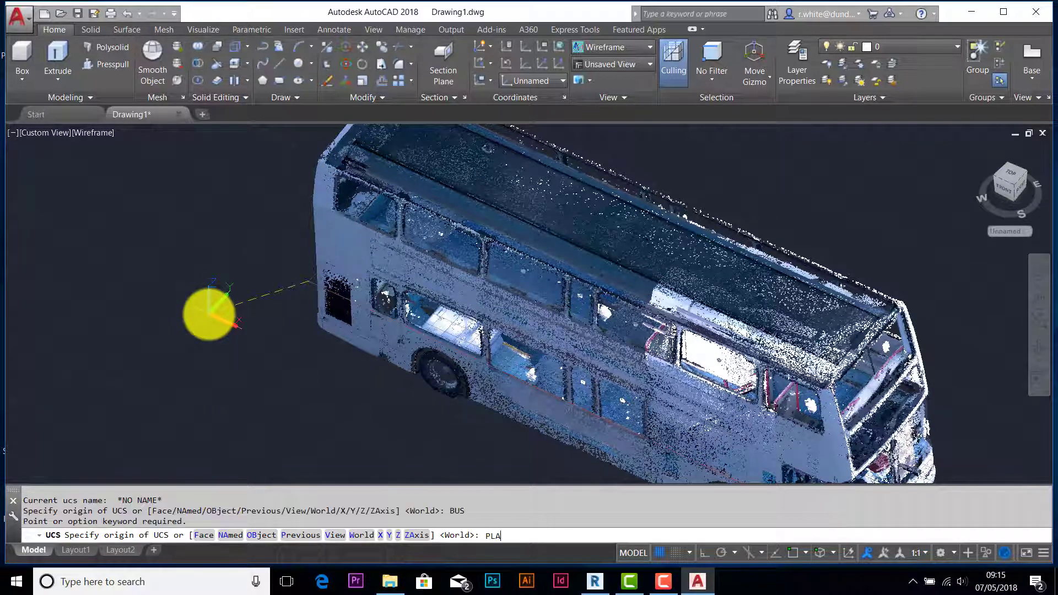
pyautogui.write('N')
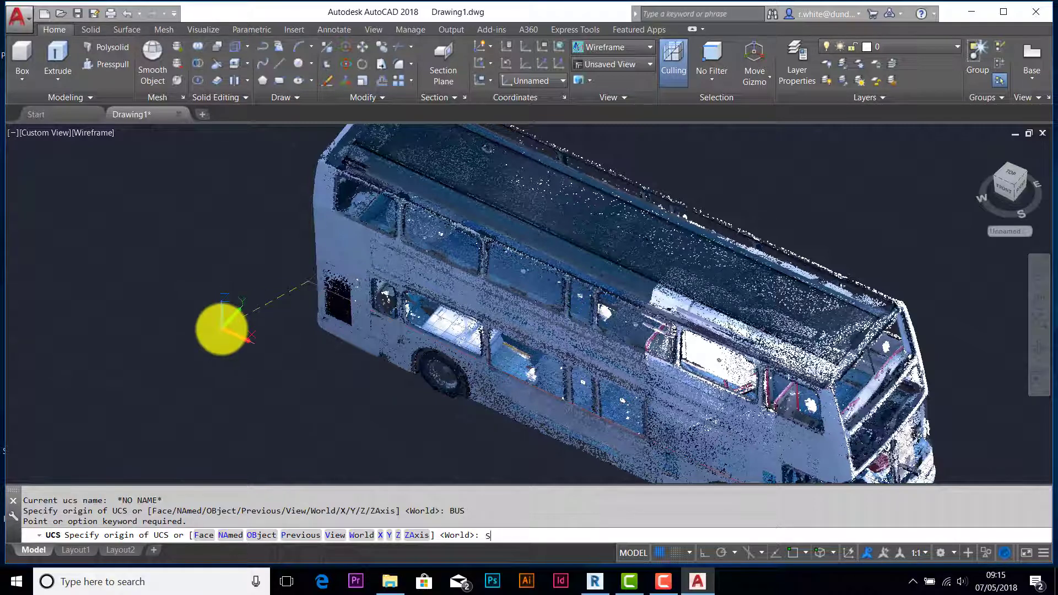
pyautogui.press('Return')
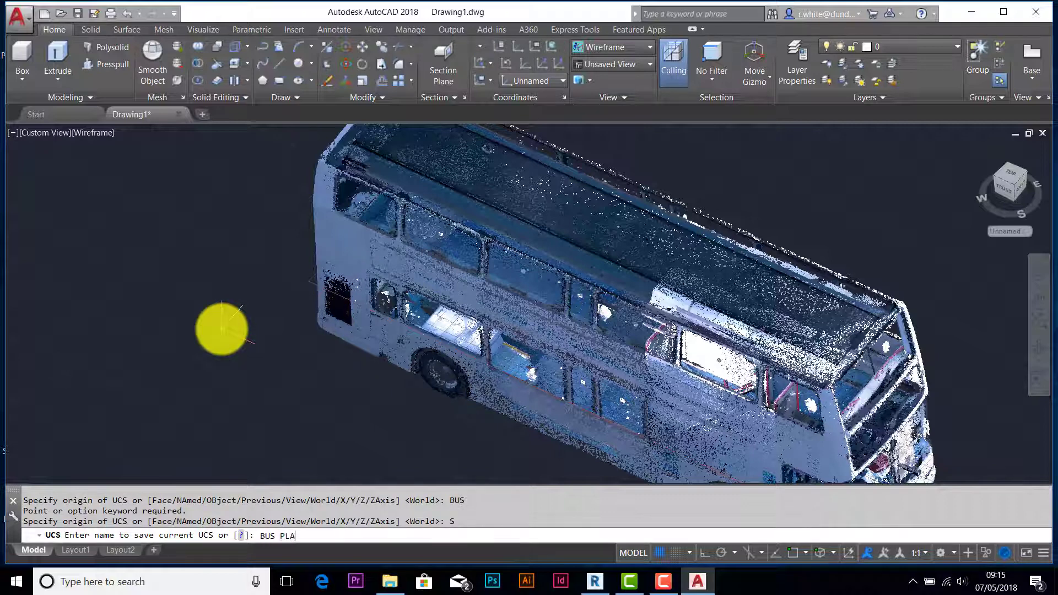
pyautogui.press('Return')
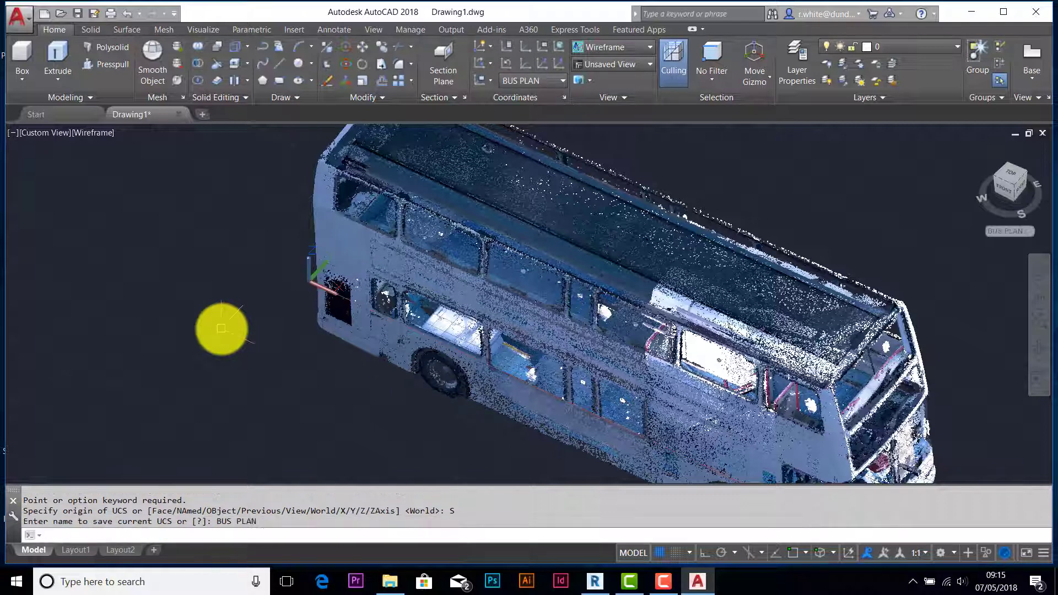
# Check the saved coordinate systems and set the view to the plan of BUS PLAN.
pyautogui.click(552, 79)
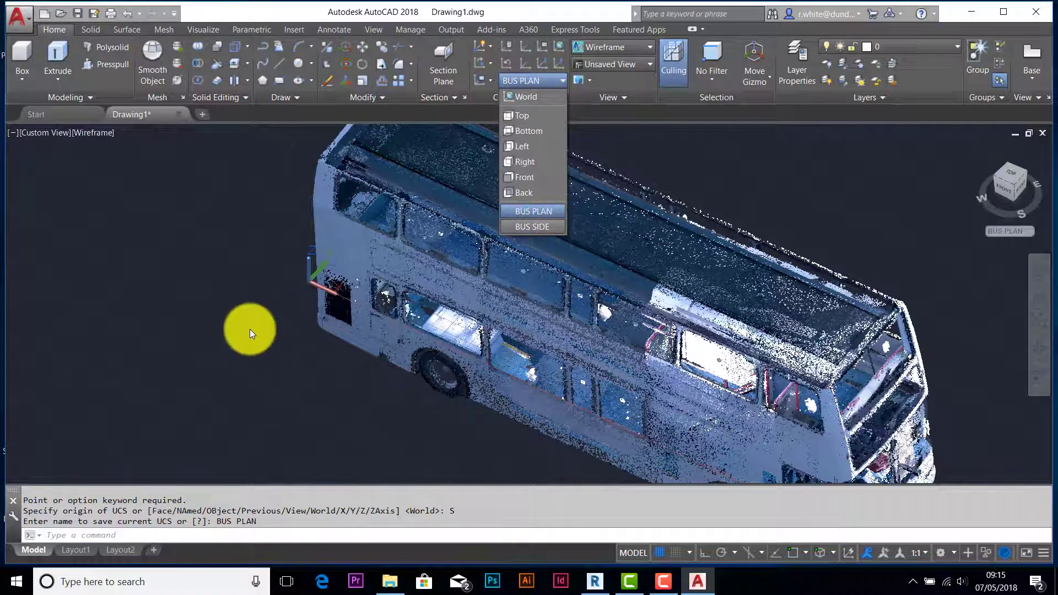
pyautogui.click(179, 305)
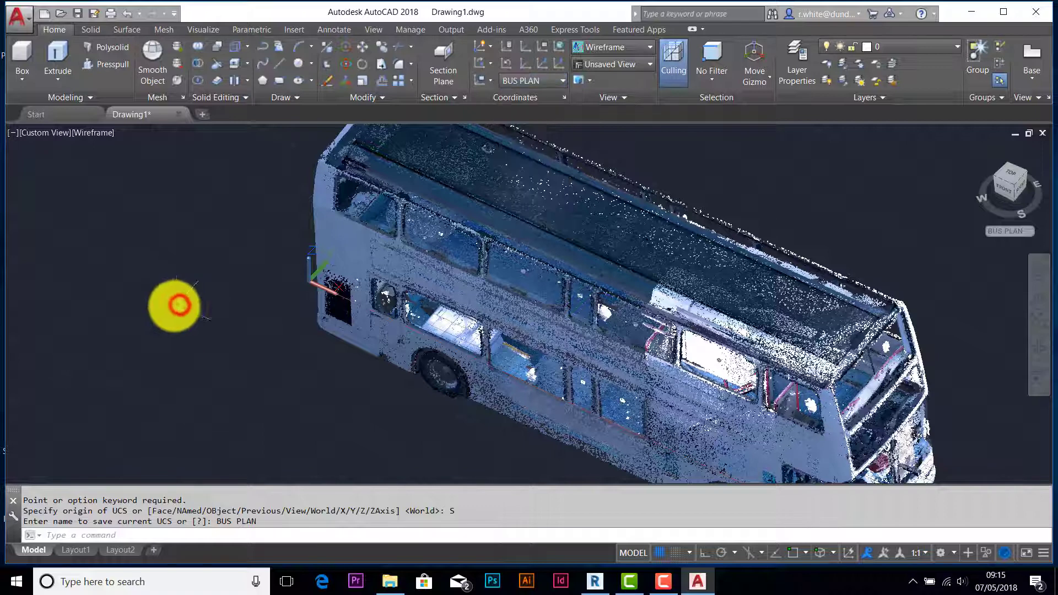
pyautogui.write('PLA')
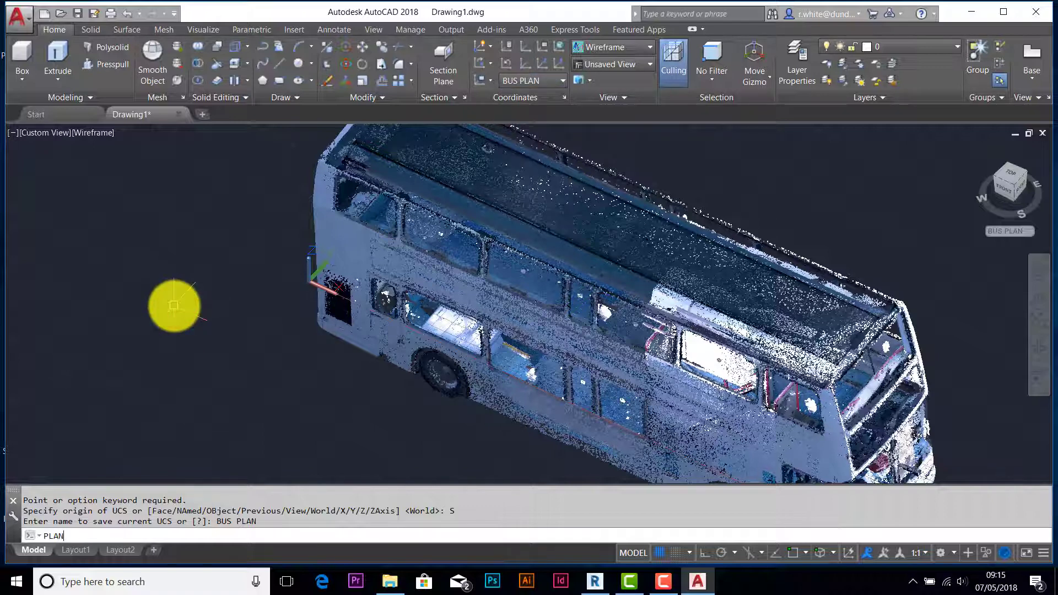
pyautogui.write('N')
pyautogui.press('Return')
pyautogui.press('Return')
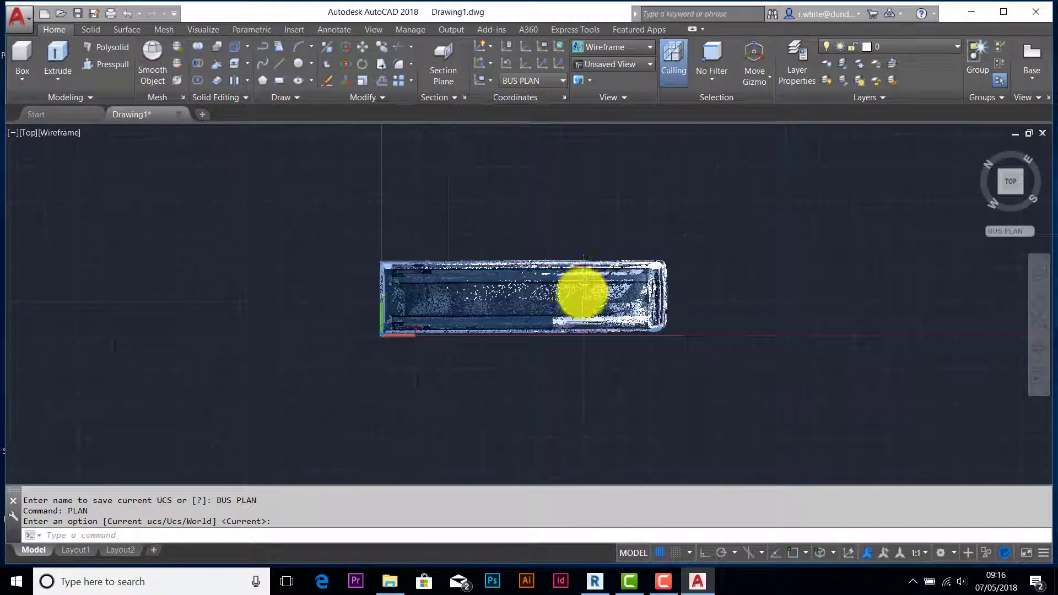
# Crop the bus point cloud with a rectangle around its near-side lengthwise half, keeping the points outside.
pyautogui.click(588, 267)
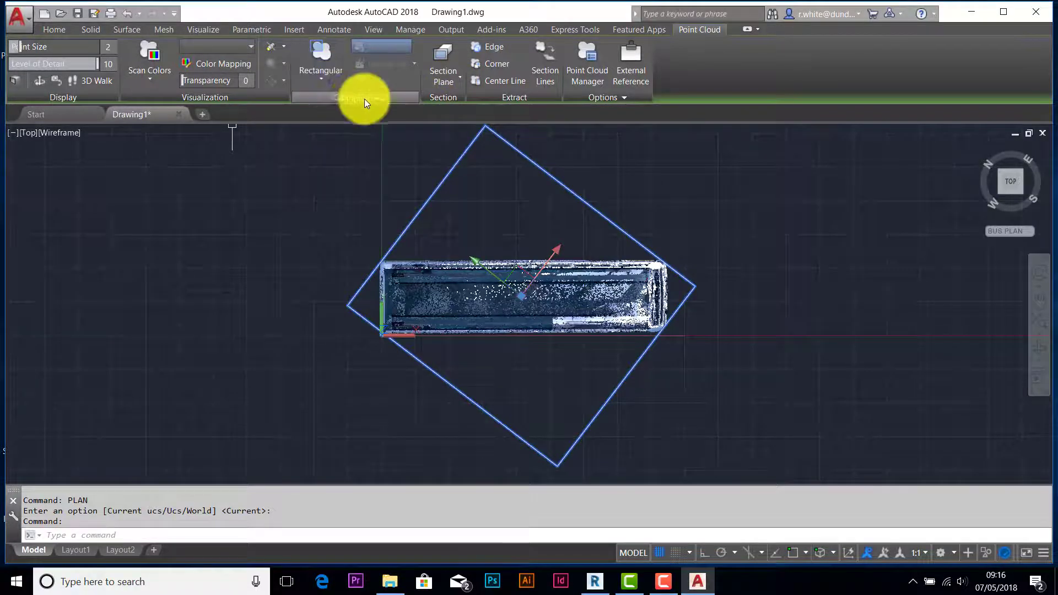
pyautogui.click(319, 54)
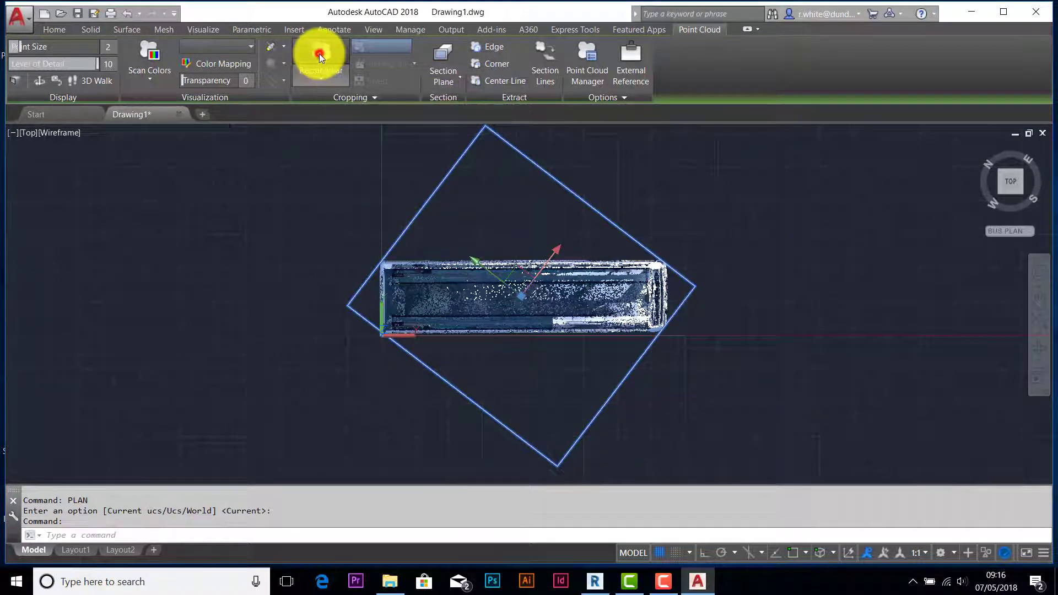
pyautogui.click(355, 358)
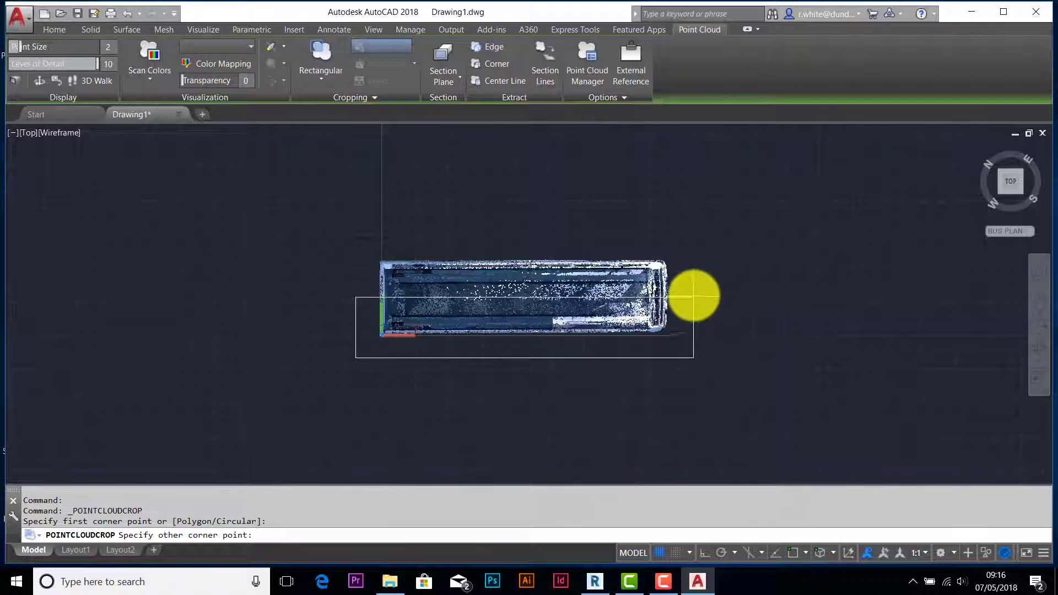
pyautogui.click(696, 292)
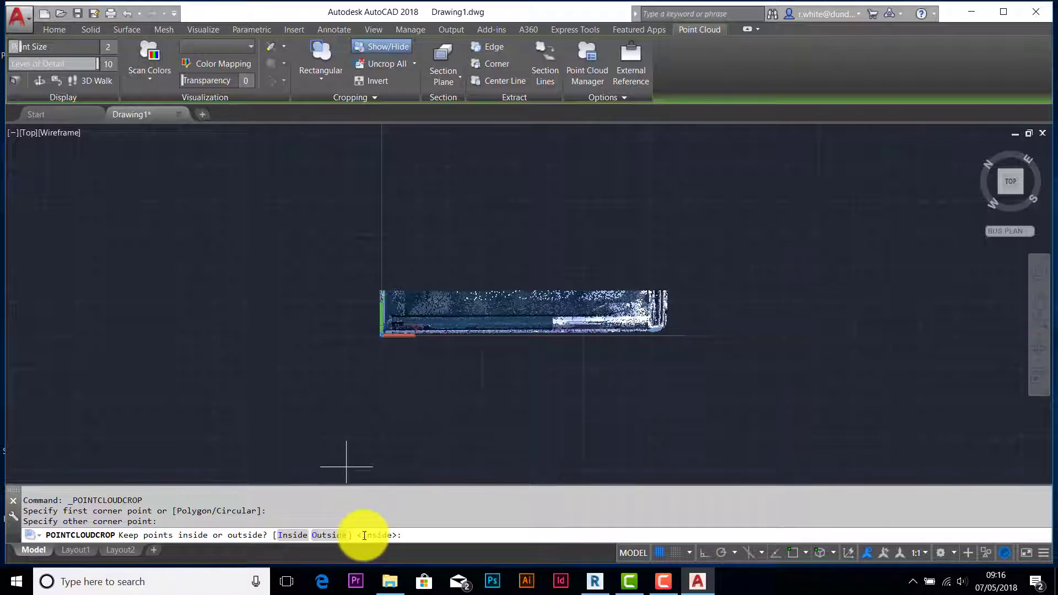
pyautogui.click(322, 537)
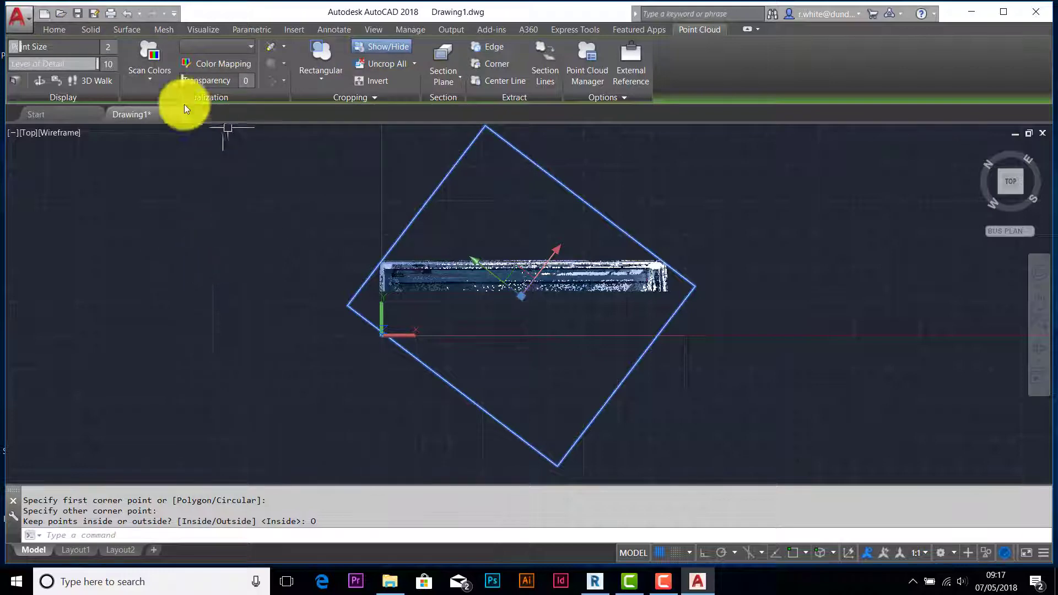
# Make BUS SIDE the current UCS and set the view to its plan to show the cropped bus interior.
pyautogui.click(54, 29)
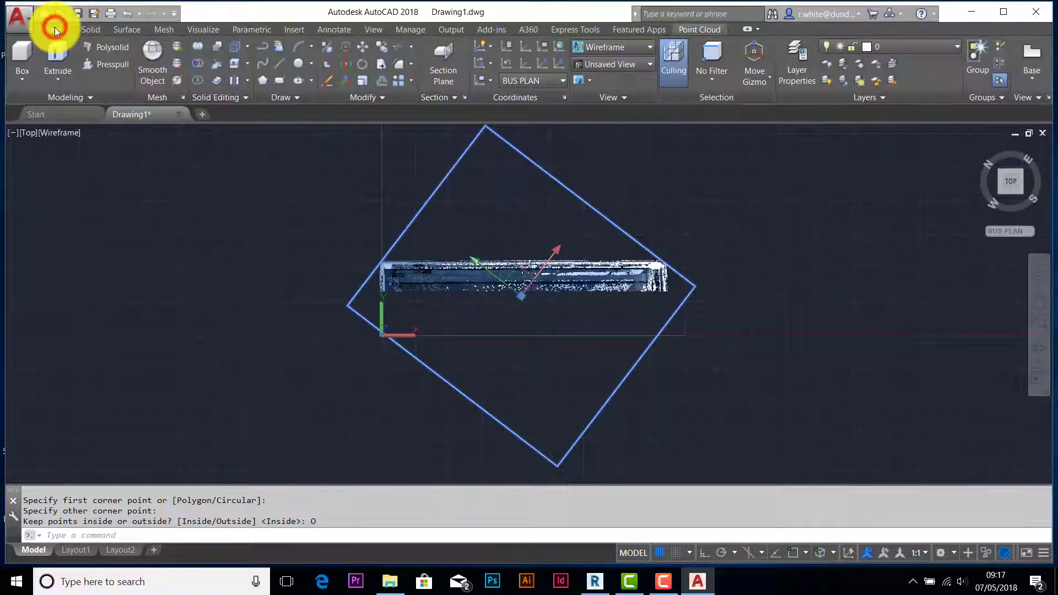
pyautogui.click(559, 83)
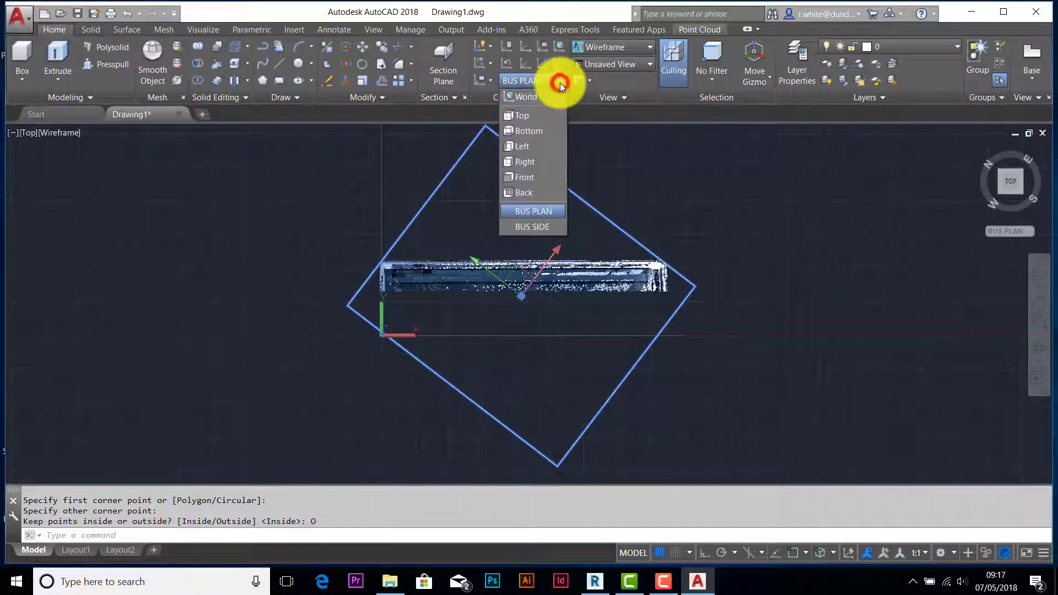
pyautogui.click(544, 227)
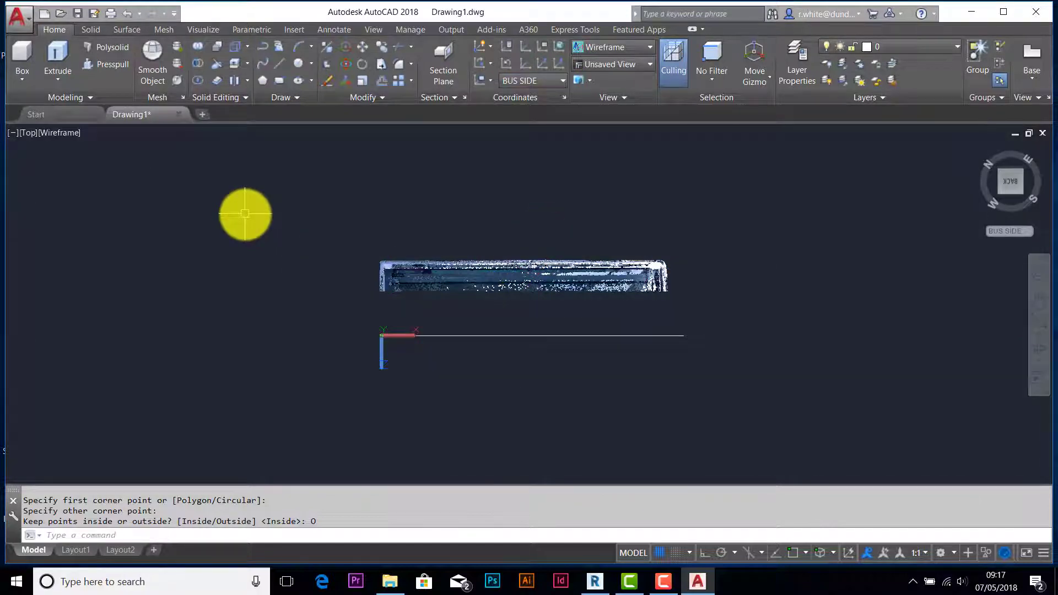
pyautogui.press('Return')
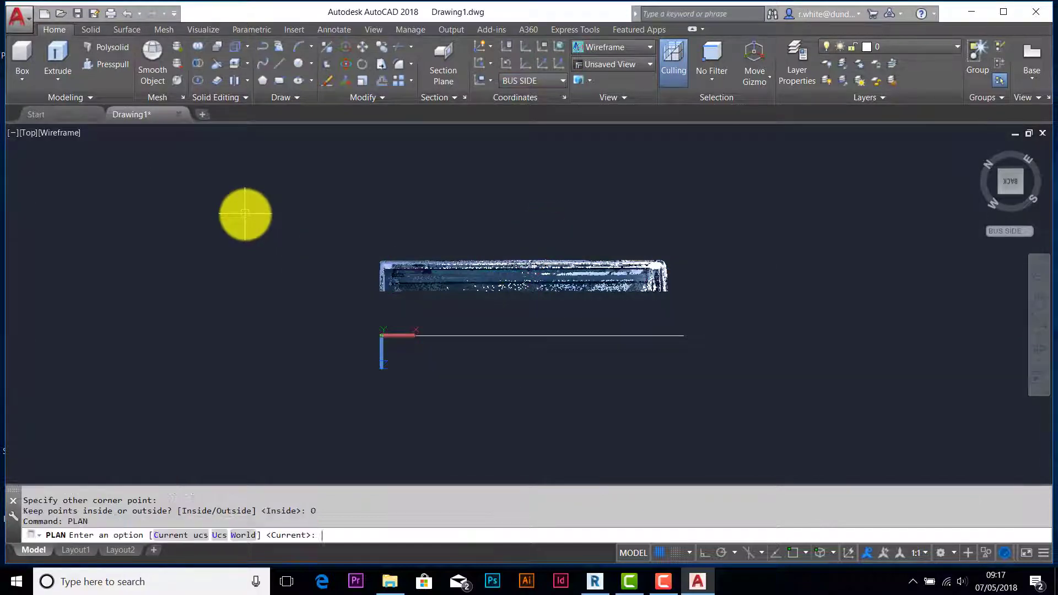
pyautogui.press('Return')
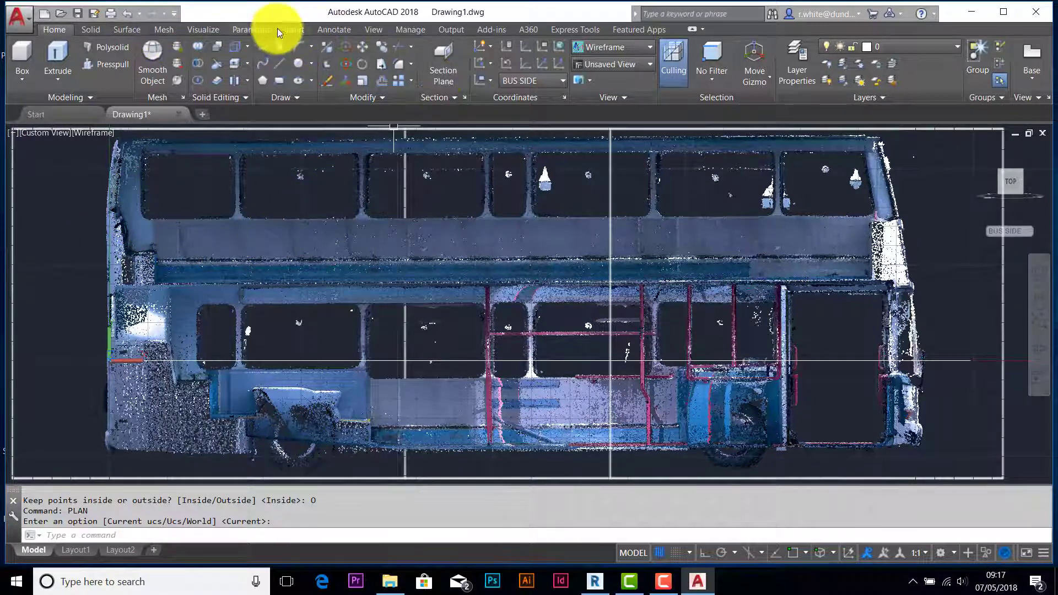
# Create a new layer named TRACE.
pyautogui.click(353, 140)
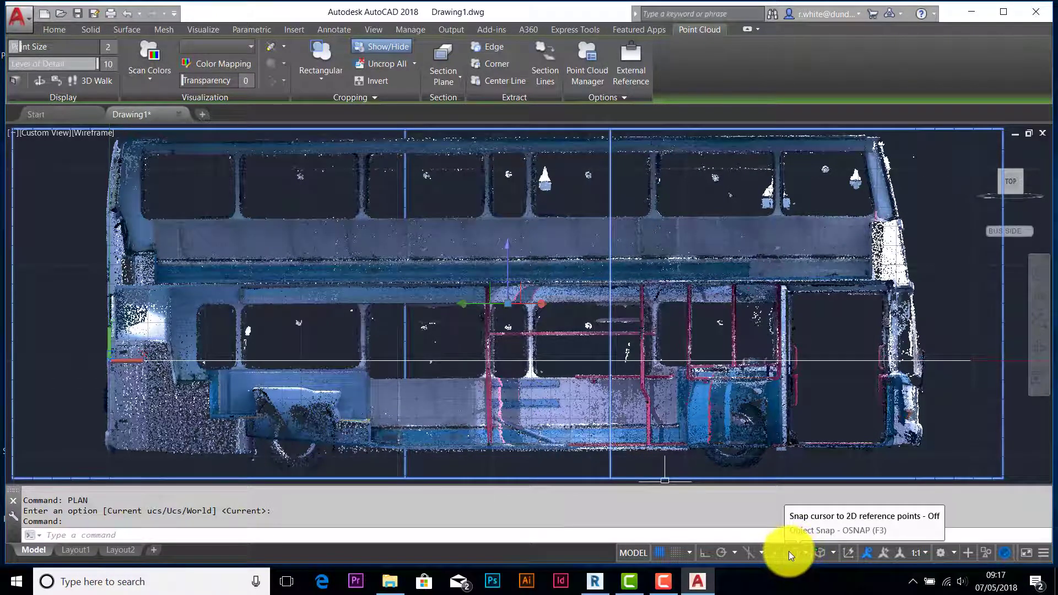
pyautogui.click(53, 30)
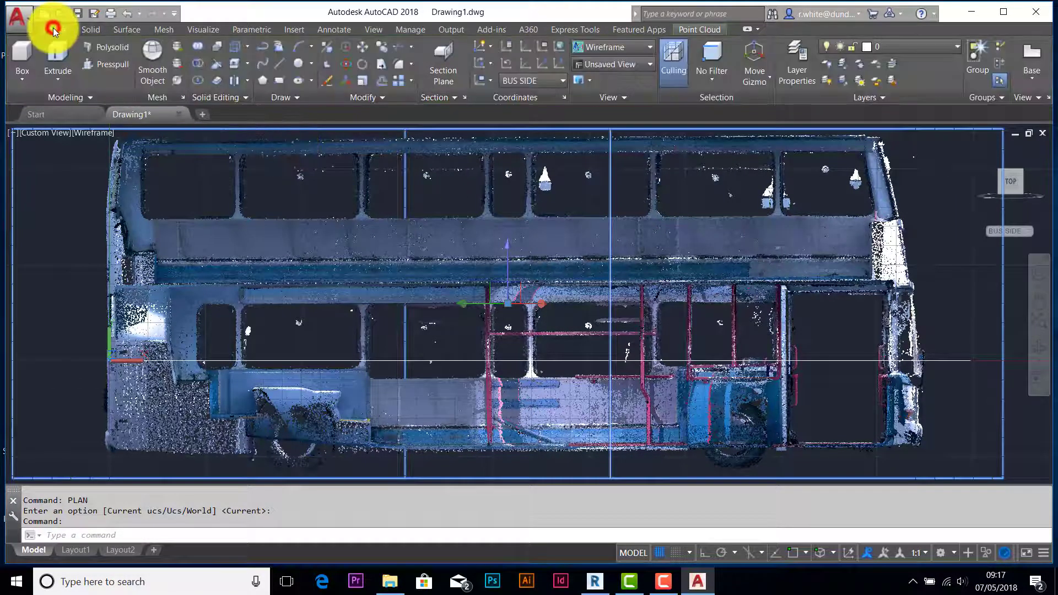
pyautogui.click(798, 58)
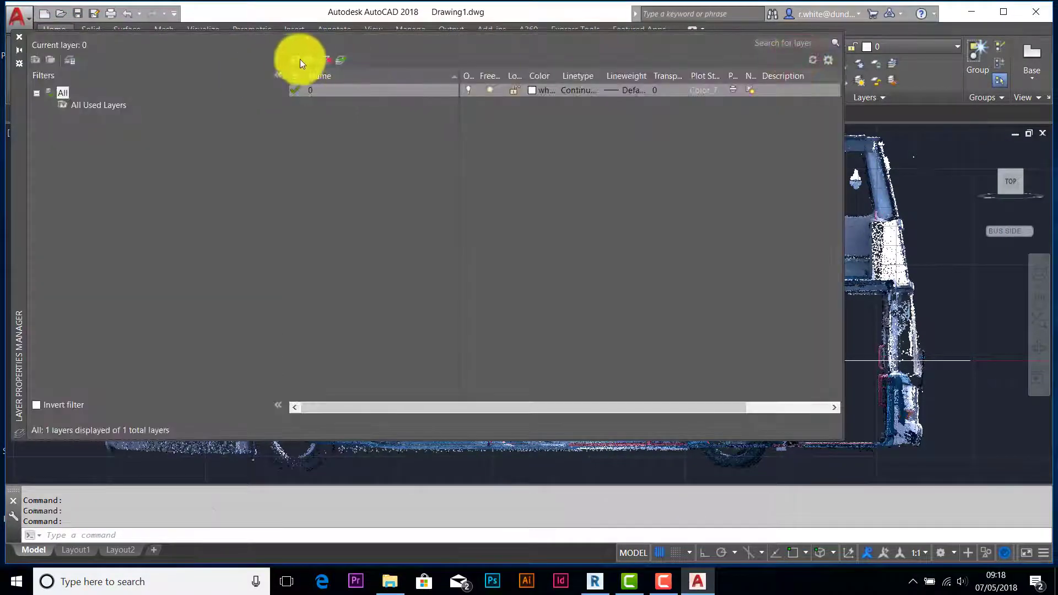
pyautogui.click(295, 59)
pyautogui.write('TR')
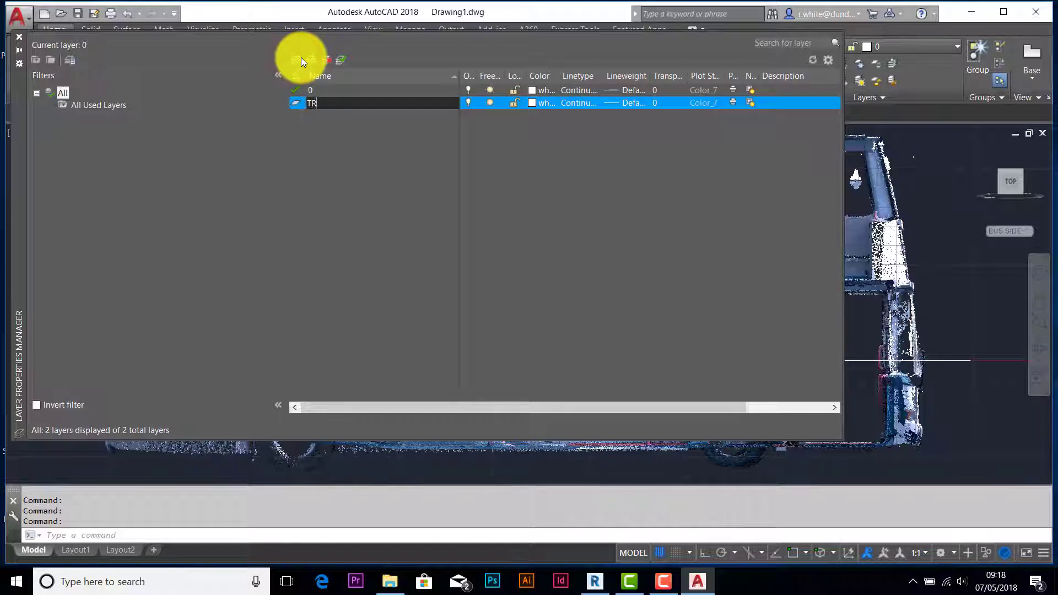
pyautogui.write('ACE')
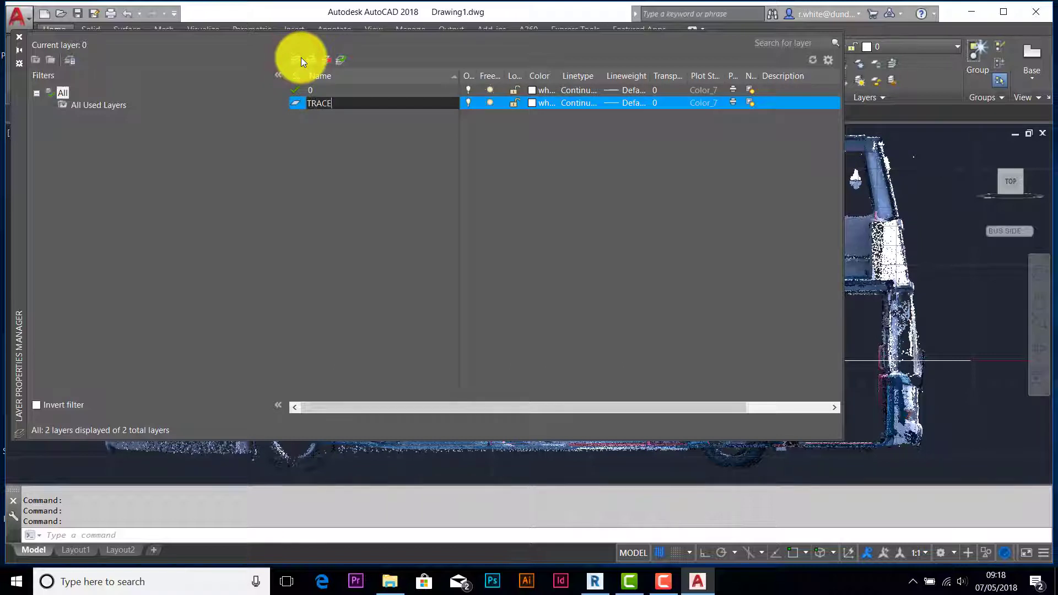
# Assign colour 60 to the TRACE layer and make it the current layer.
pyautogui.click(530, 105)
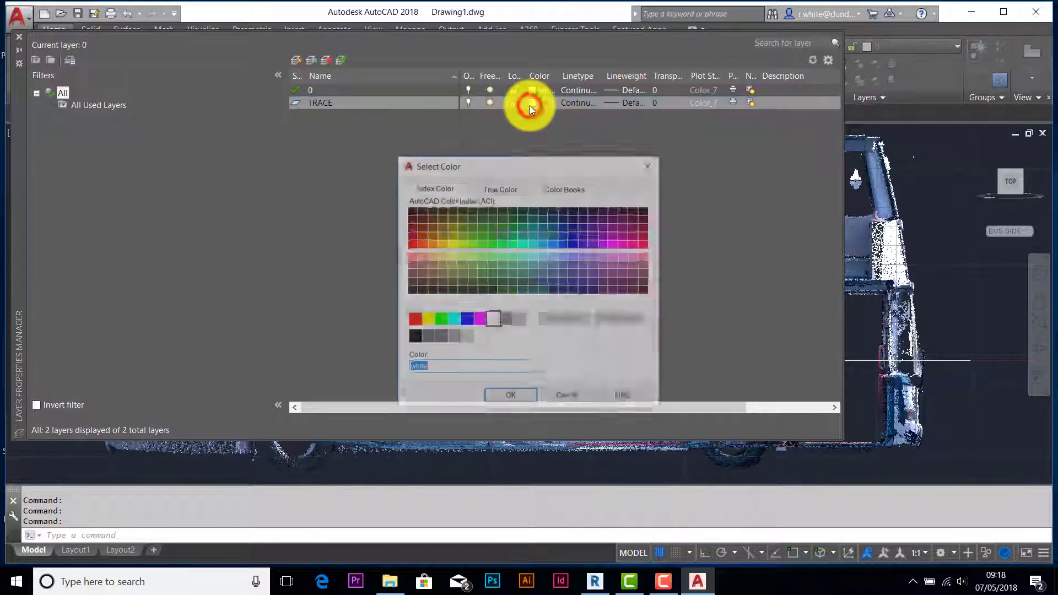
pyautogui.click(465, 246)
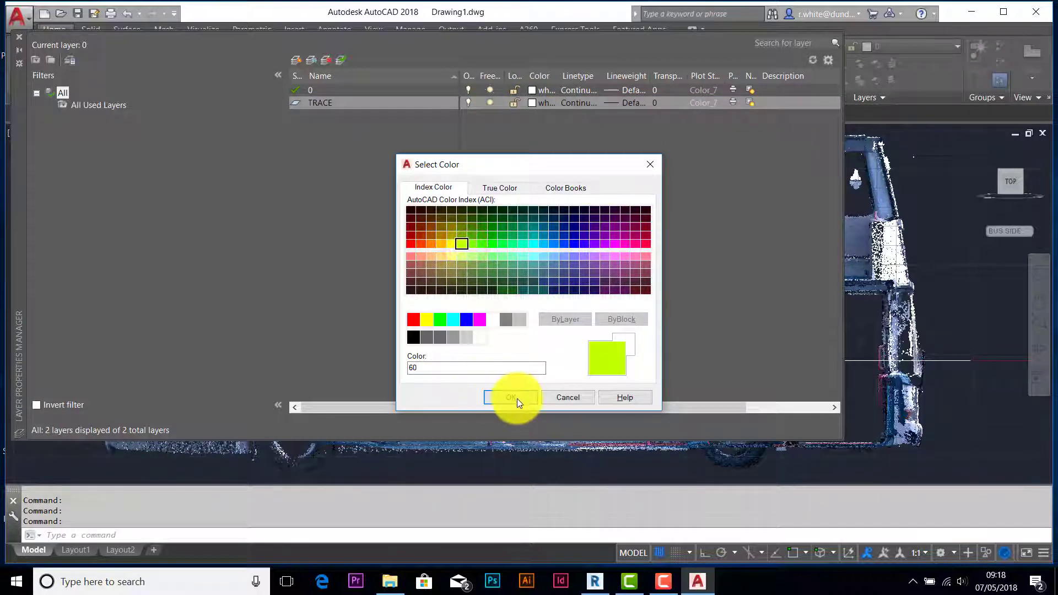
pyautogui.click(516, 398)
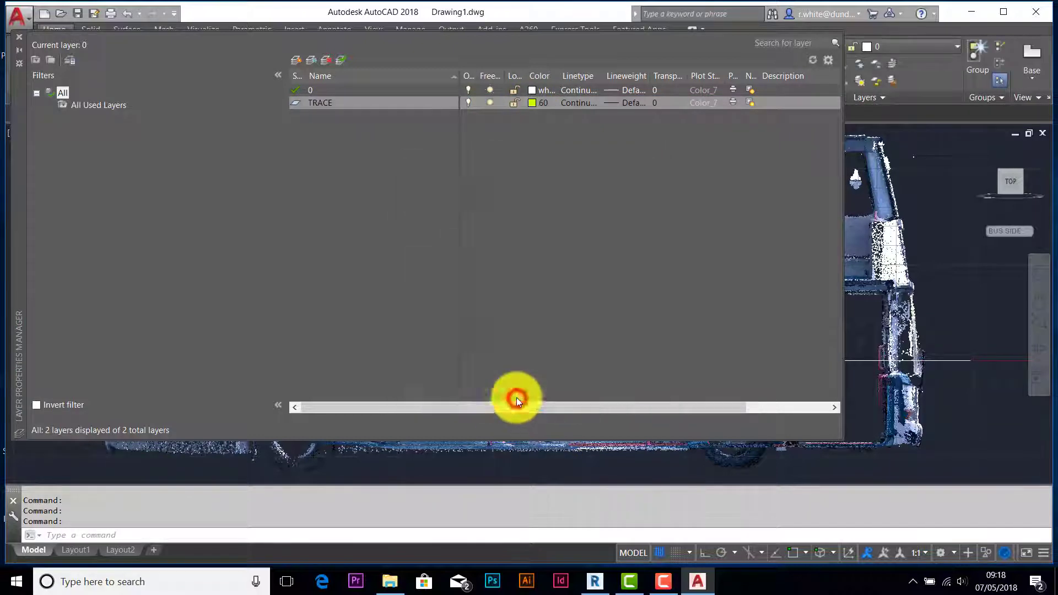
pyautogui.click(345, 60)
pyautogui.click(19, 37)
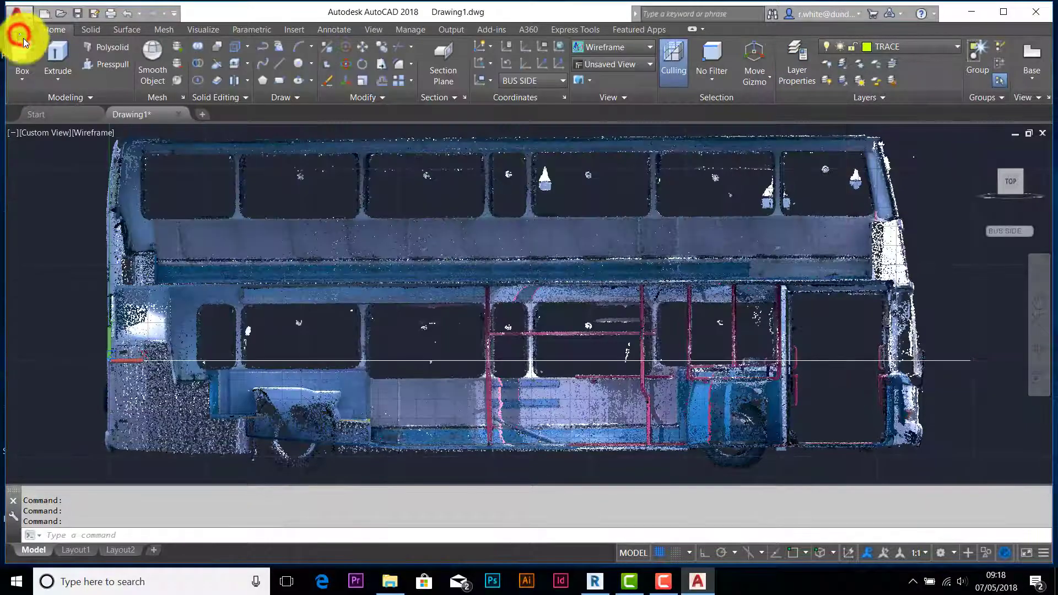
# Start a polyline at the upper deck's rear window sill with a short vertical and a short horizontal segment, using Ortho.
pyautogui.scroll(3, 113, 229)
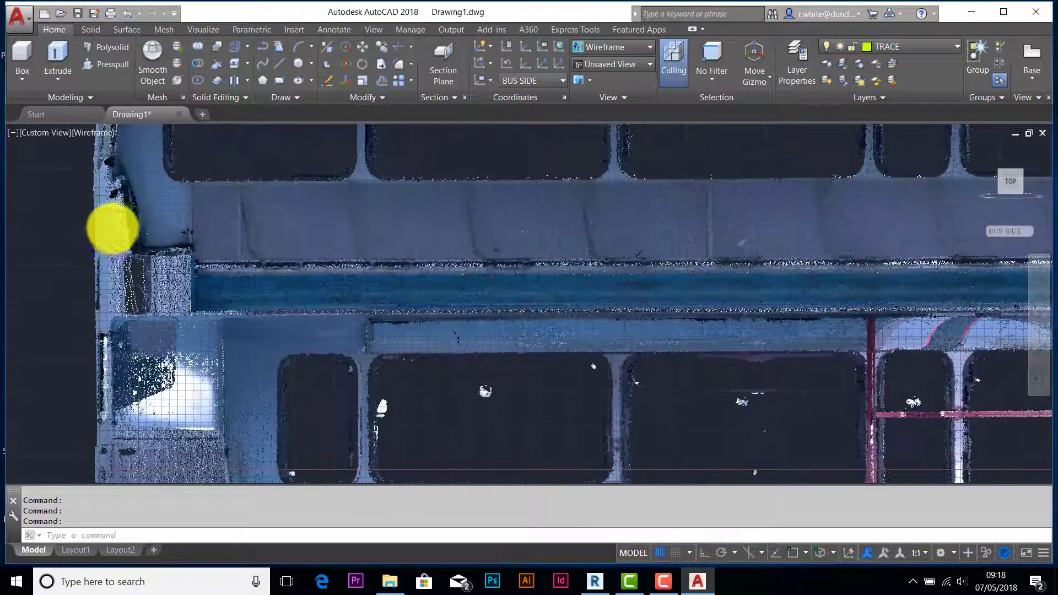
pyautogui.moveTo(147, 229); pyautogui.dragTo(293, 245, button='middle')
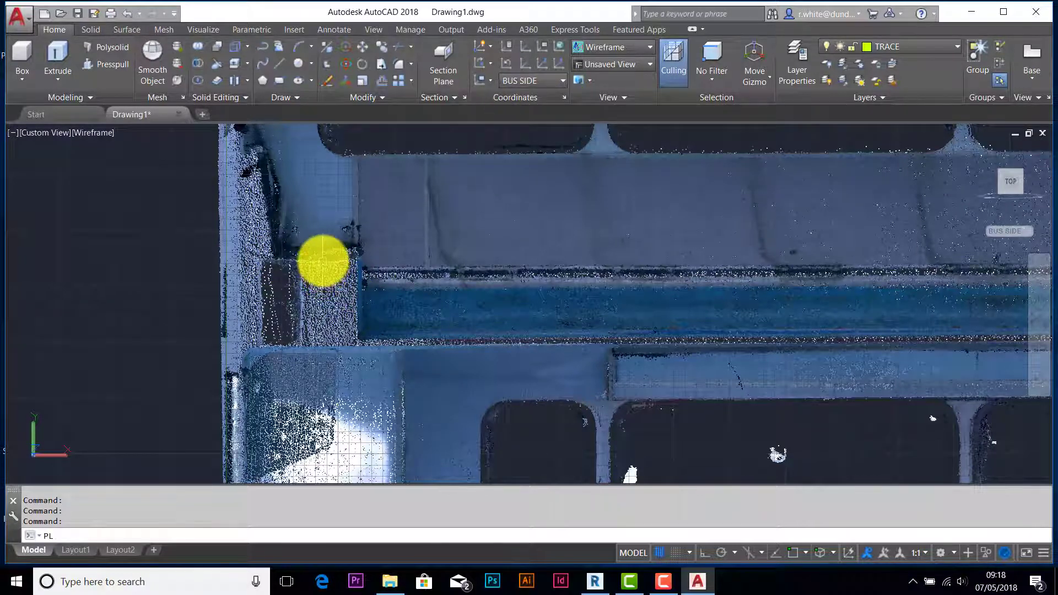
pyautogui.press('Return')
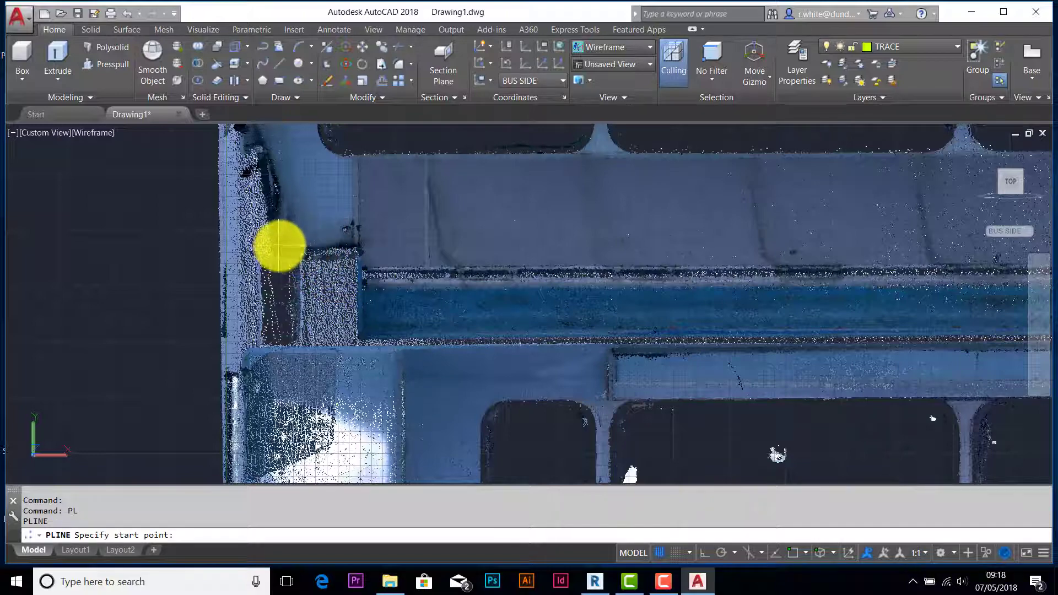
pyautogui.scroll(5, 336, 275)
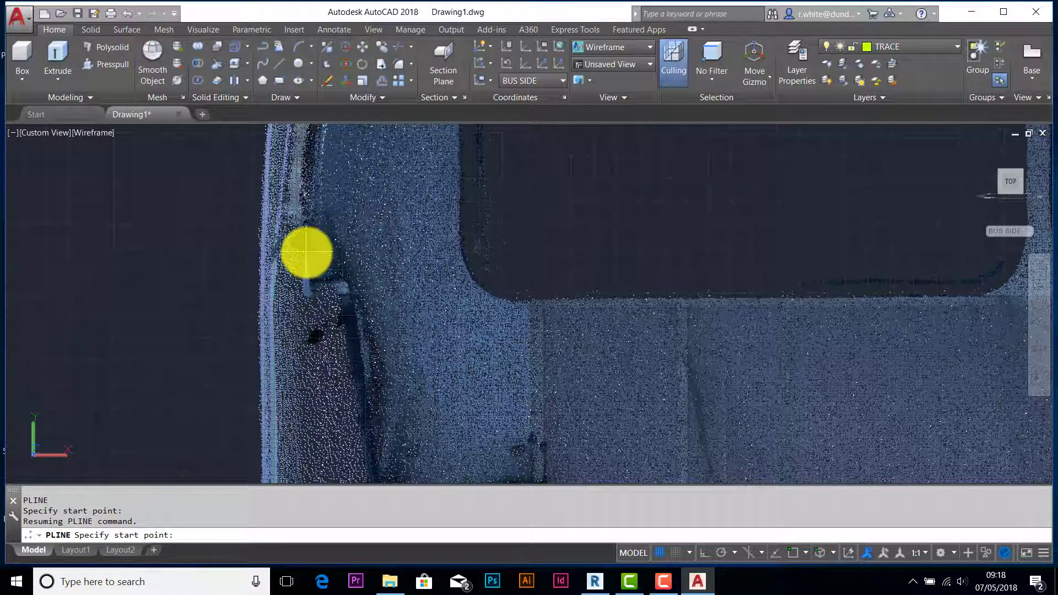
pyautogui.click(306, 253)
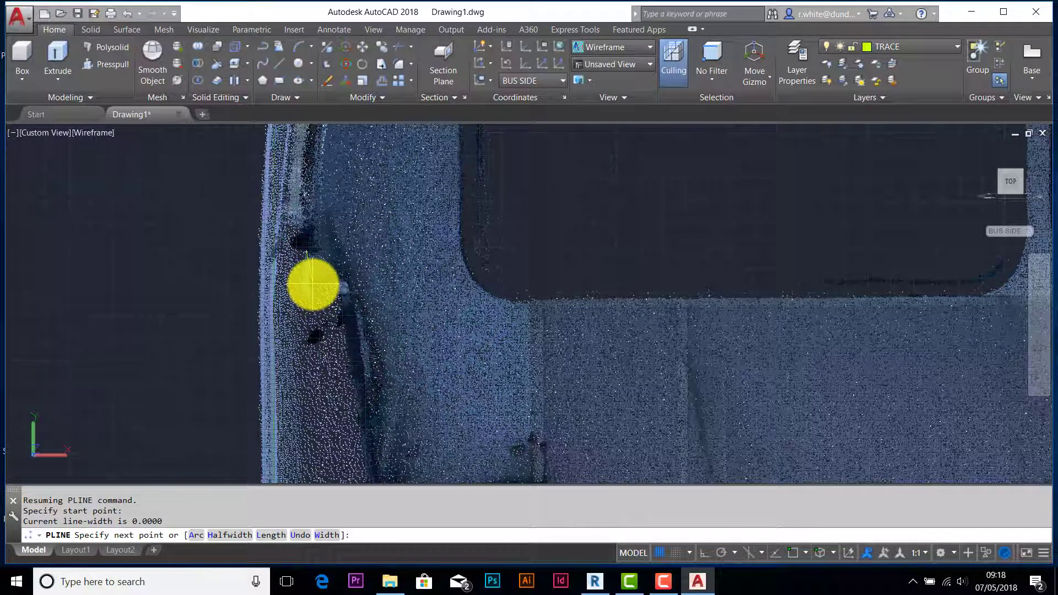
pyautogui.press('F8')
pyautogui.click(306, 290)
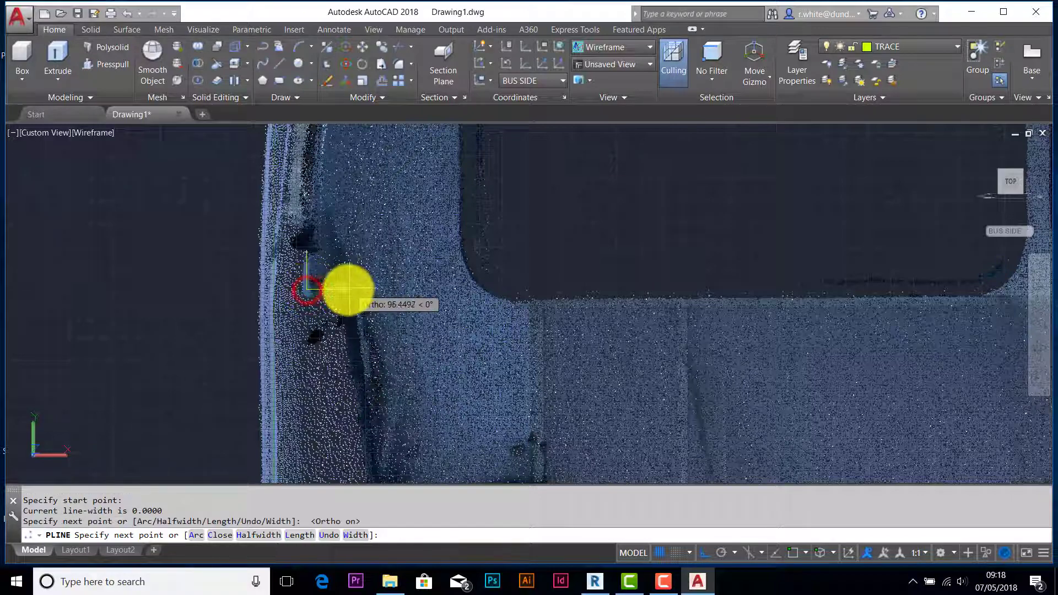
pyautogui.click(348, 289)
# With Ortho off, continue the polyline down the sloping rear panel, across the rear ledge and down to the upper-deck floor.
pyautogui.press('F8')
pyautogui.scroll(-3, 358, 383)
pyautogui.scroll(2, 347, 326)
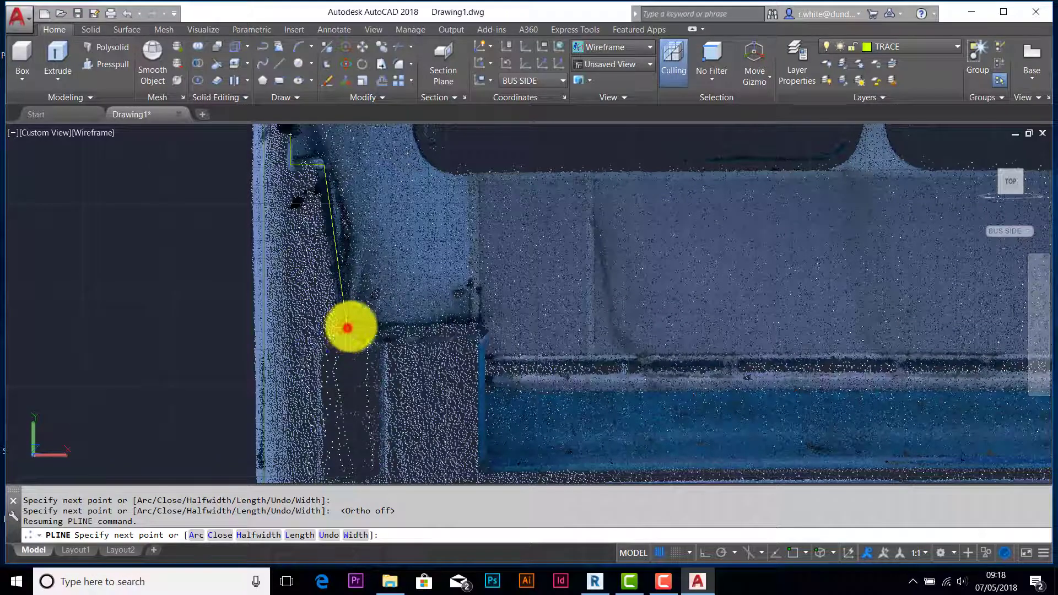
pyautogui.click(347, 327)
pyautogui.click(480, 319)
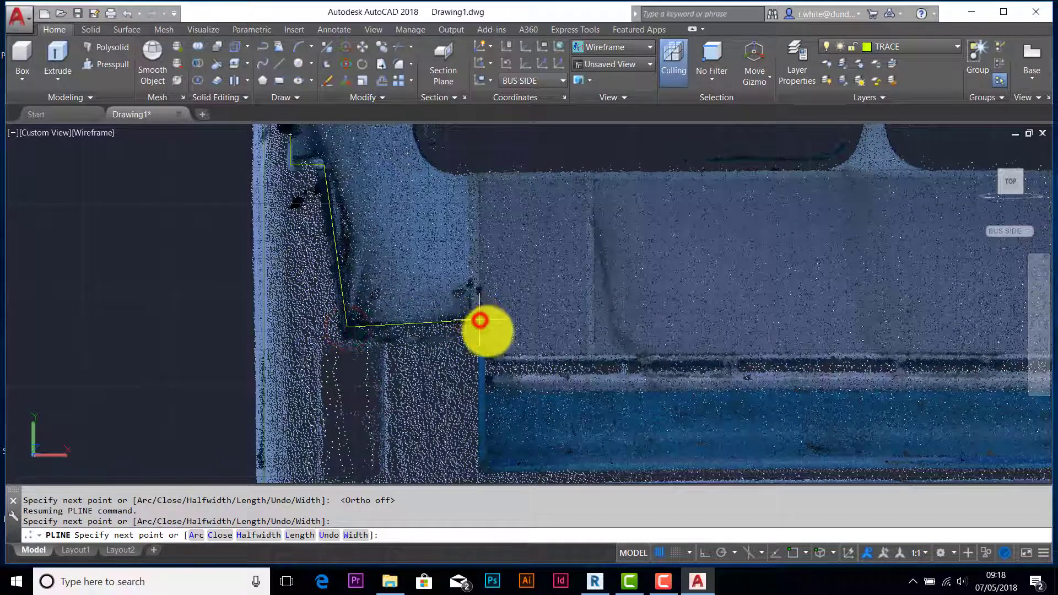
pyautogui.click(477, 343)
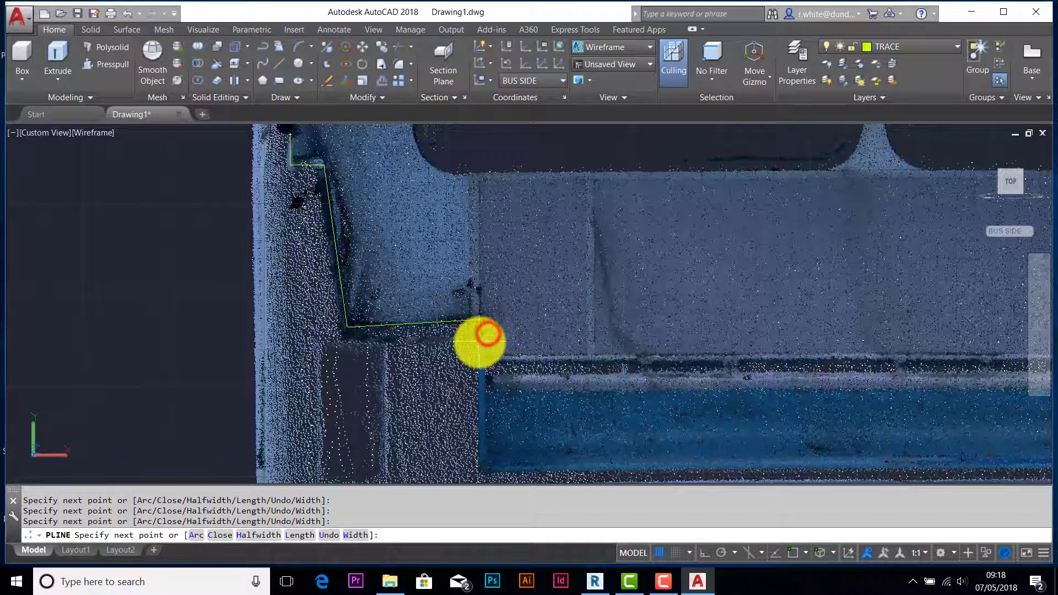
pyautogui.click(481, 474)
# Extend the polyline along the upper-deck floor to the foot of the front panel.
pyautogui.scroll(-4, 732, 437)
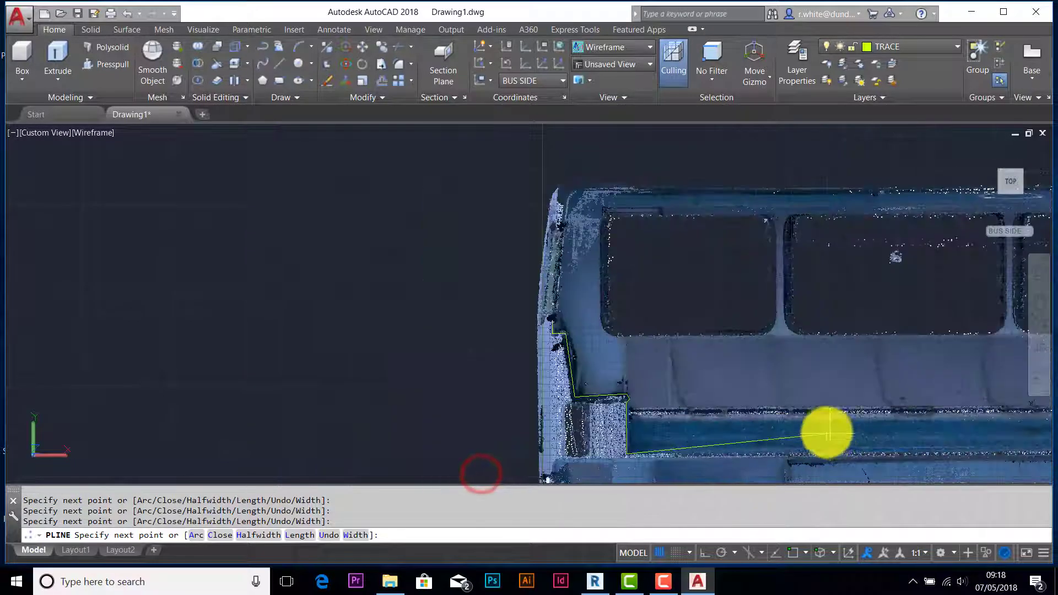
pyautogui.moveTo(827, 432); pyautogui.dragTo(441, 364, button='middle')
pyautogui.moveTo(850, 377); pyautogui.dragTo(338, 332, button='middle')
pyautogui.moveTo(926, 317); pyautogui.dragTo(725, 323, button='middle')
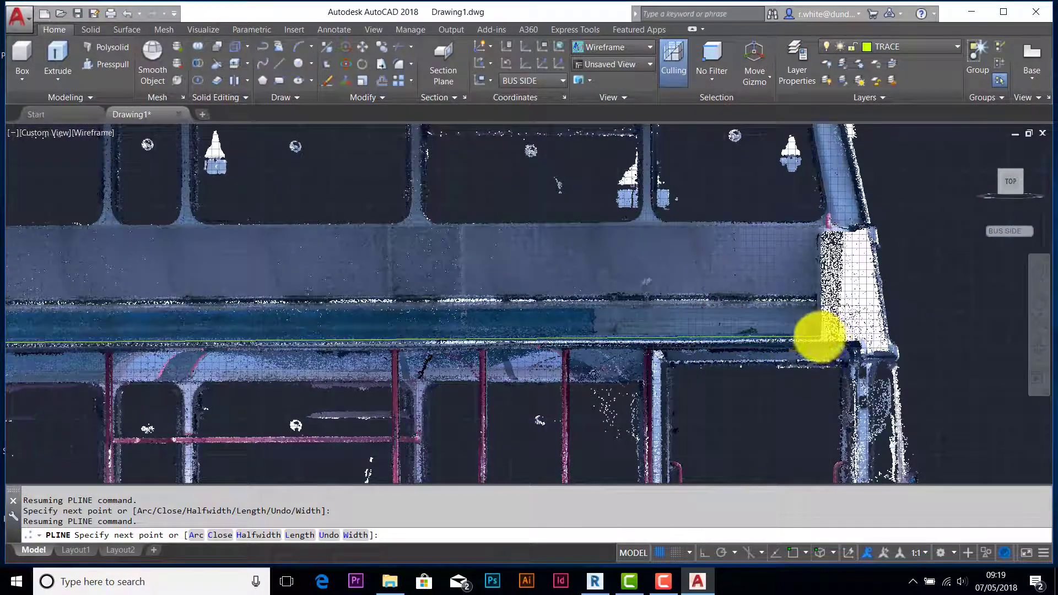
pyautogui.scroll(3, 810, 335)
pyautogui.click(808, 338)
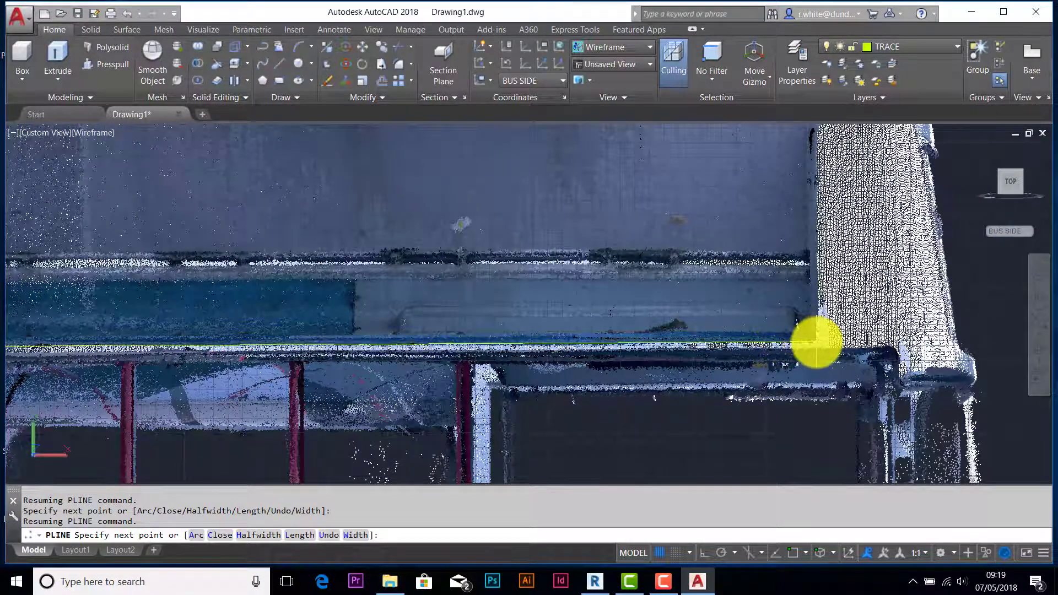
# Trace the polyline up the upper deck's front panel and around its rounded top corner with short segments.
pyautogui.moveTo(810, 198); pyautogui.dragTo(766, 410, button='middle')
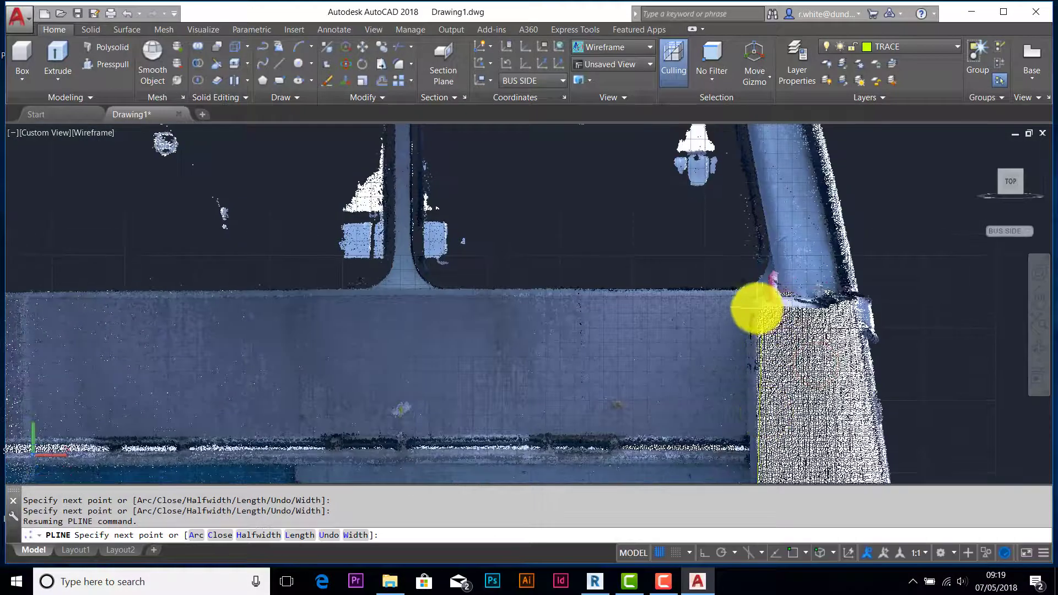
pyautogui.scroll(3, 759, 313)
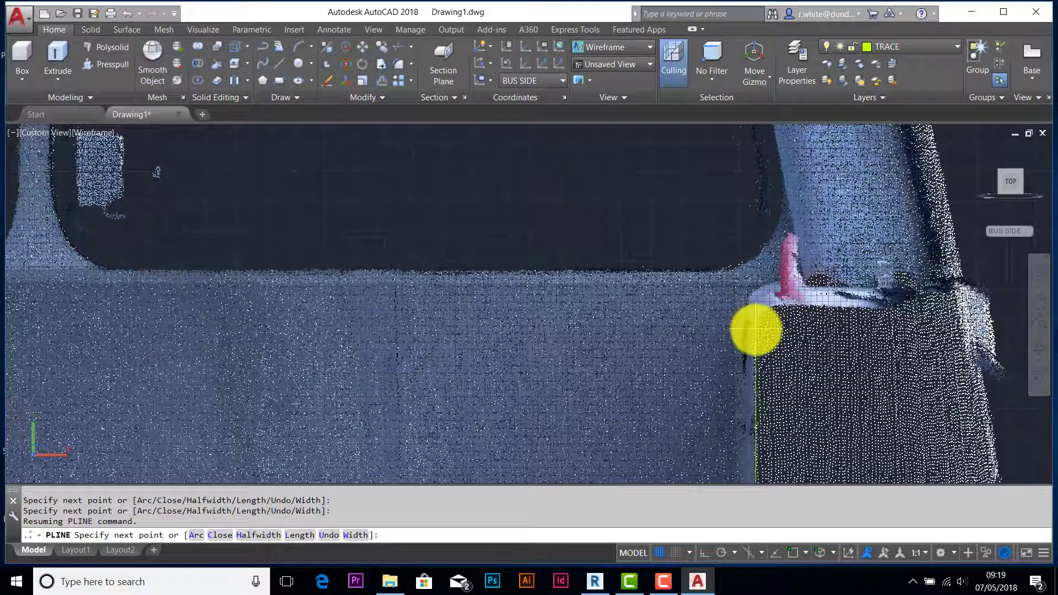
pyautogui.click(756, 330)
pyautogui.scroll(3, 764, 316)
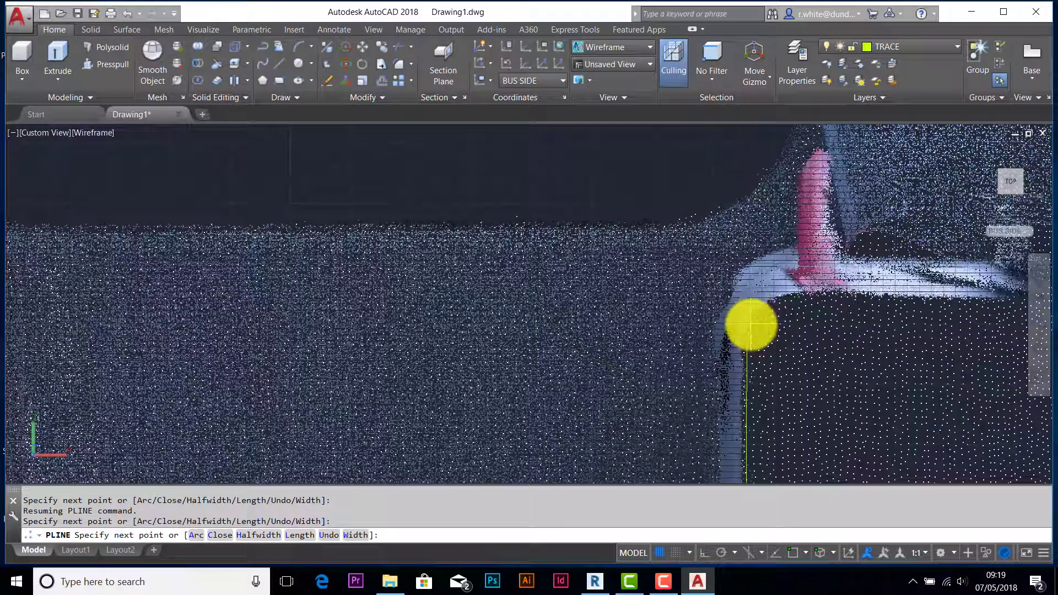
pyautogui.click(750, 318)
pyautogui.click(767, 303)
pyautogui.click(779, 296)
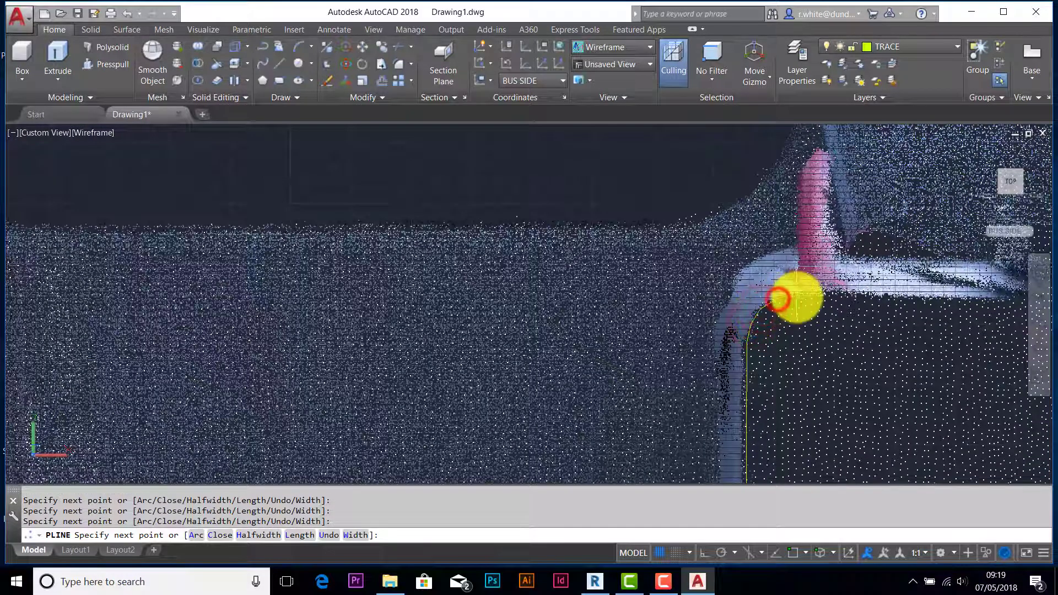
pyautogui.click(799, 294)
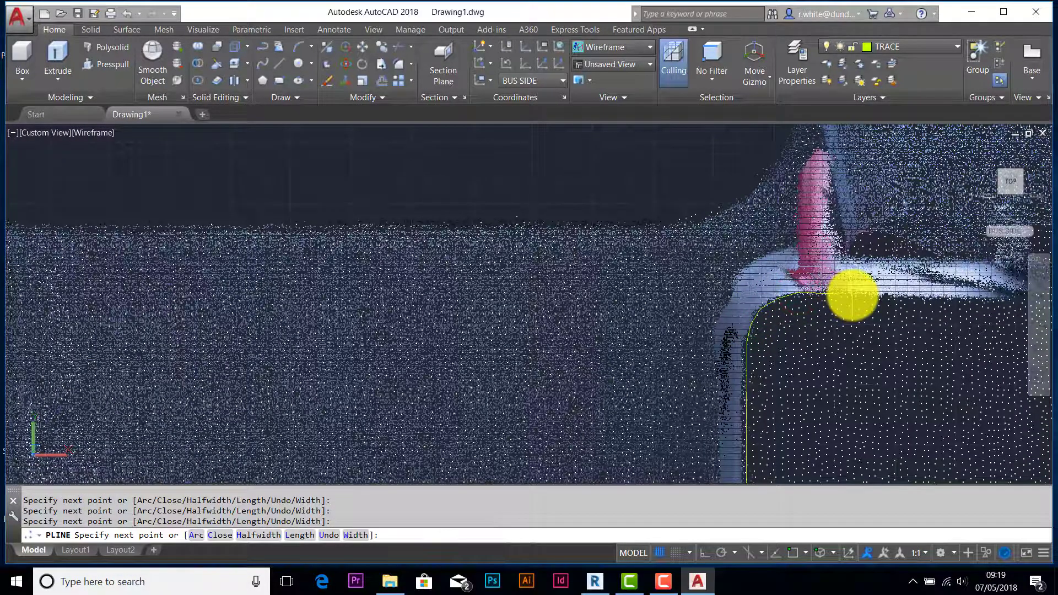
# Continue the polyline along the front ledge and over its small step to the base of the windscreen.
pyautogui.moveTo(822, 300); pyautogui.dragTo(409, 304, button='middle')
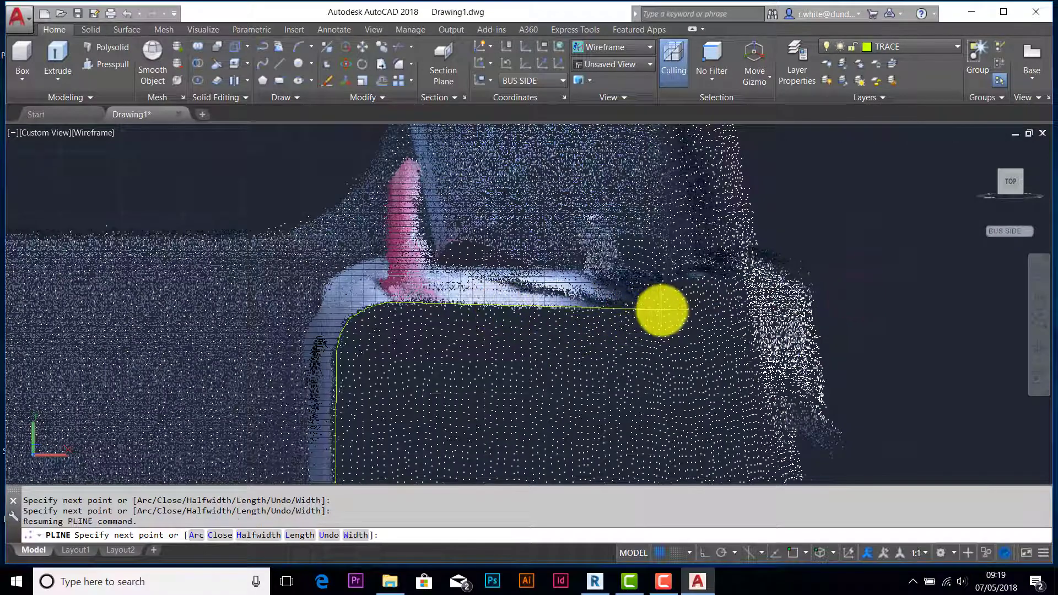
pyautogui.scroll(-4, 658, 308)
pyautogui.scroll(3, 669, 308)
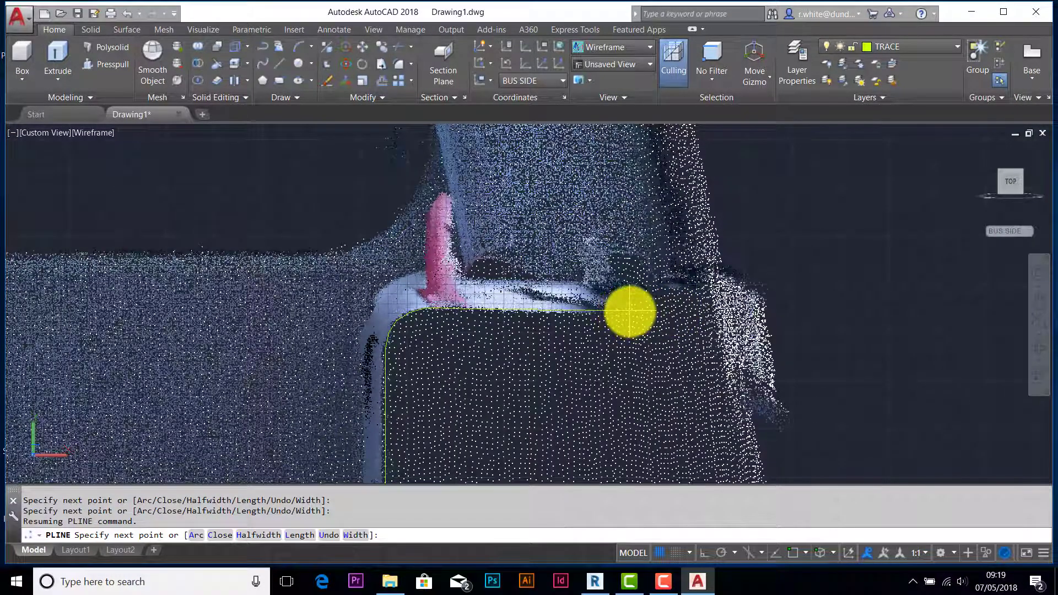
pyautogui.click(633, 310)
pyautogui.click(634, 293)
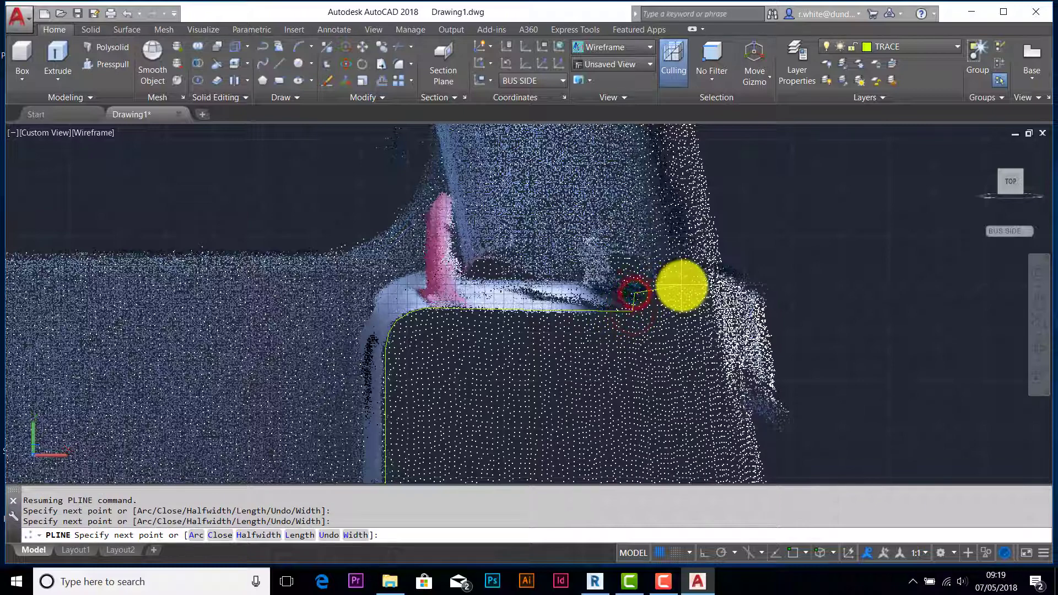
pyautogui.click(684, 288)
# Trace the polyline up the inside of the upper-deck windscreen and around the front roof corner onto the ceiling.
pyautogui.scroll(-4, 677, 220)
pyautogui.moveTo(678, 231); pyautogui.dragTo(746, 373, button='middle')
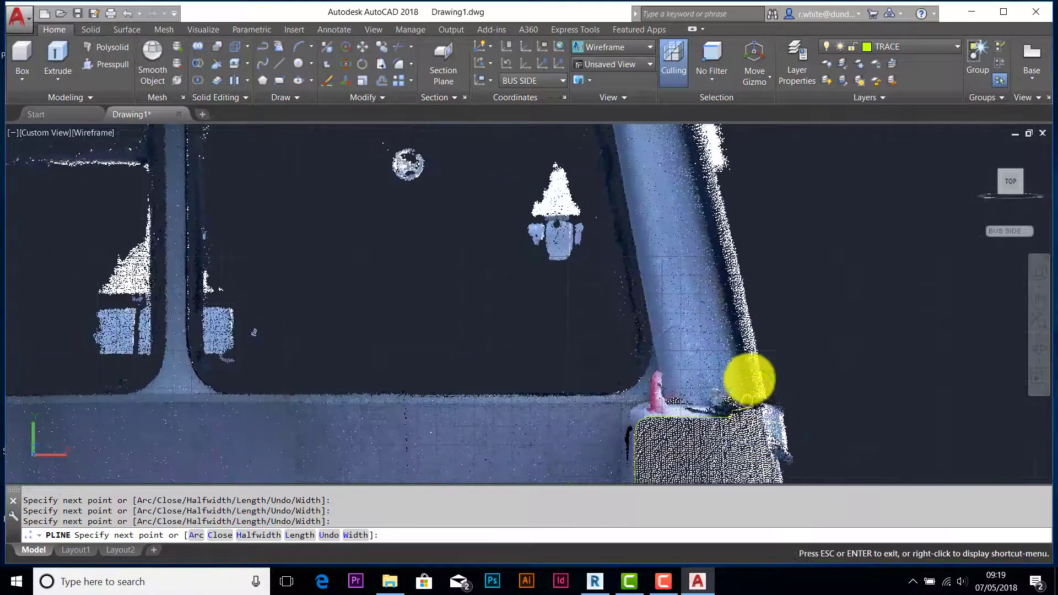
pyautogui.moveTo(706, 200); pyautogui.dragTo(754, 382, button='middle')
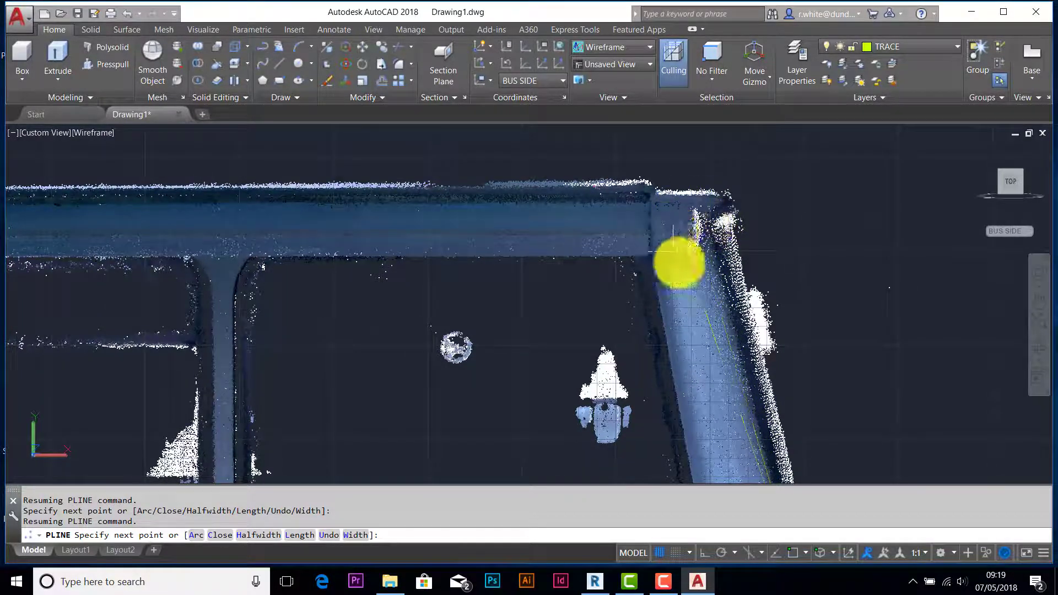
pyautogui.click(707, 219)
pyautogui.click(688, 202)
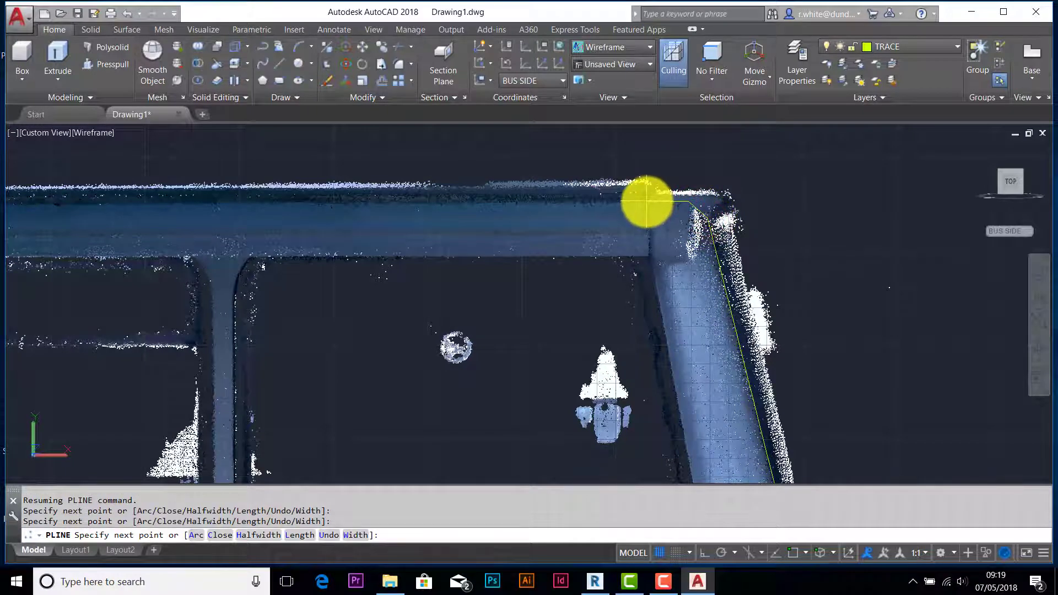
pyautogui.click(646, 202)
# Extend the polyline along the upper-deck ceiling to the rear end of the roof.
pyautogui.scroll(-4, 437, 202)
pyautogui.moveTo(310, 202); pyautogui.dragTo(776, 222, button='middle')
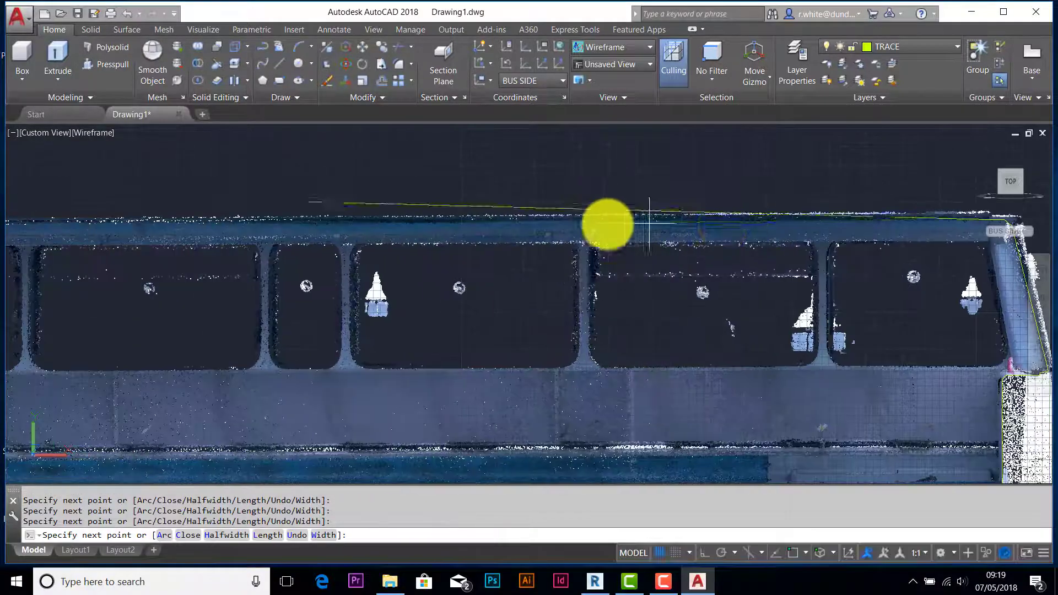
pyautogui.moveTo(237, 222); pyautogui.dragTo(744, 222, button='middle')
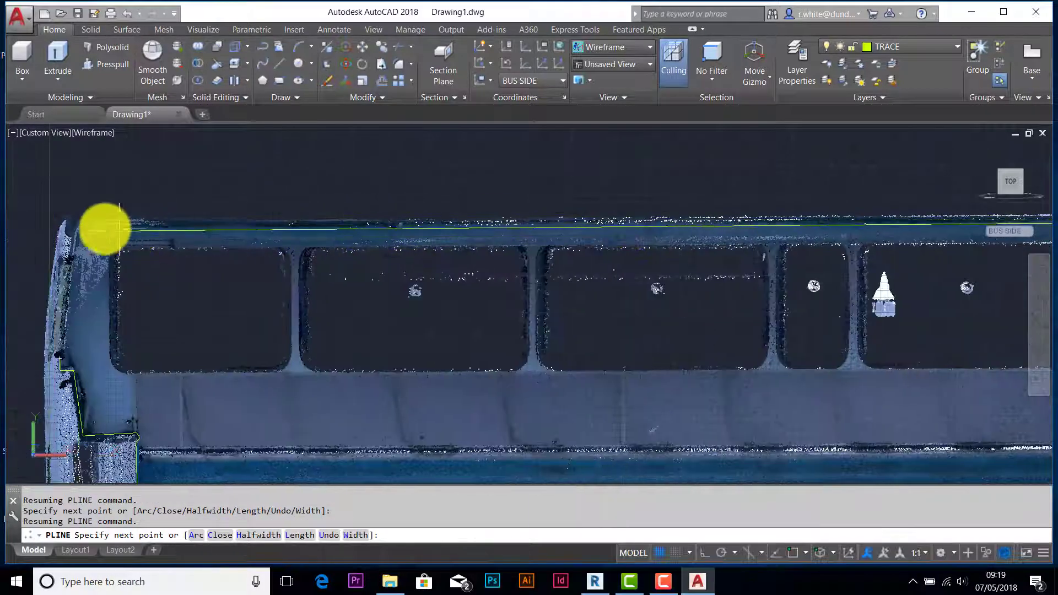
pyautogui.scroll(3, 89, 230)
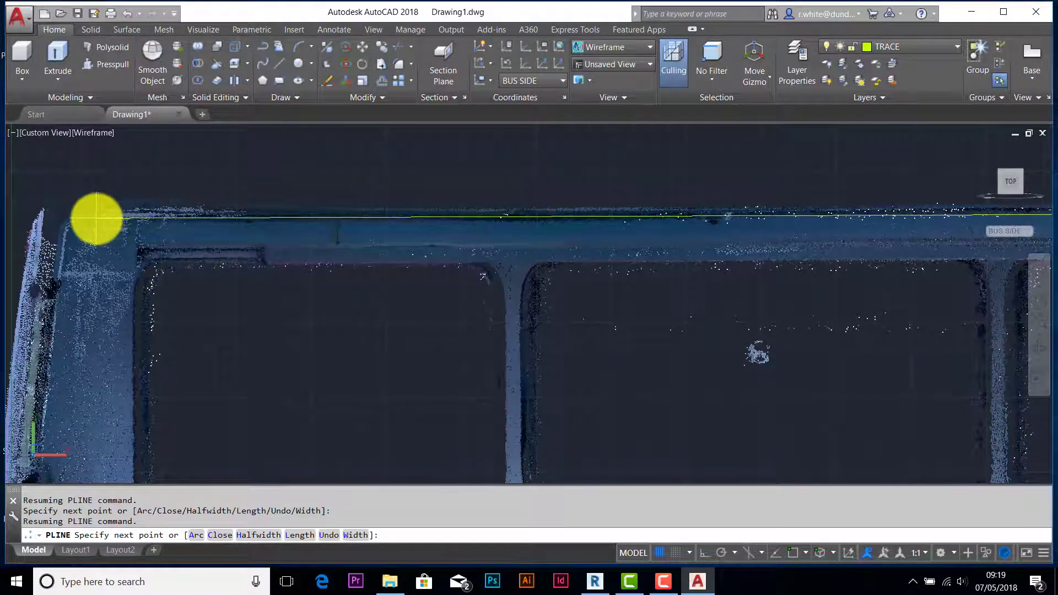
pyautogui.click(95, 221)
# Trace the polyline around the rounded rear roof corner with short segments and start down the inside of the rear wall.
pyautogui.moveTo(95, 221); pyautogui.dragTo(460, 203, button='middle')
pyautogui.scroll(2, 518, 183)
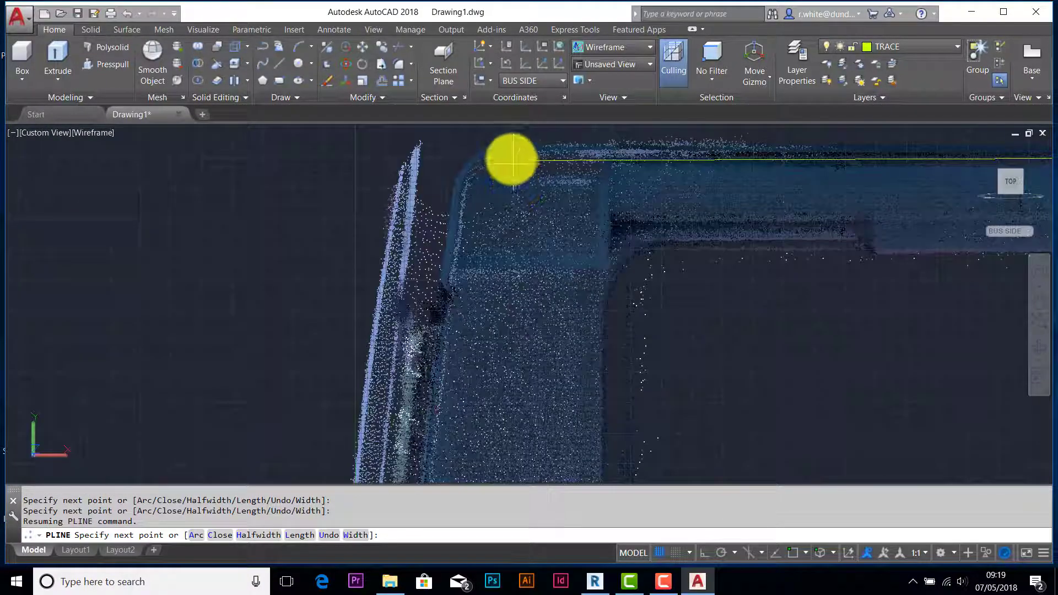
pyautogui.click(505, 162)
pyautogui.click(489, 169)
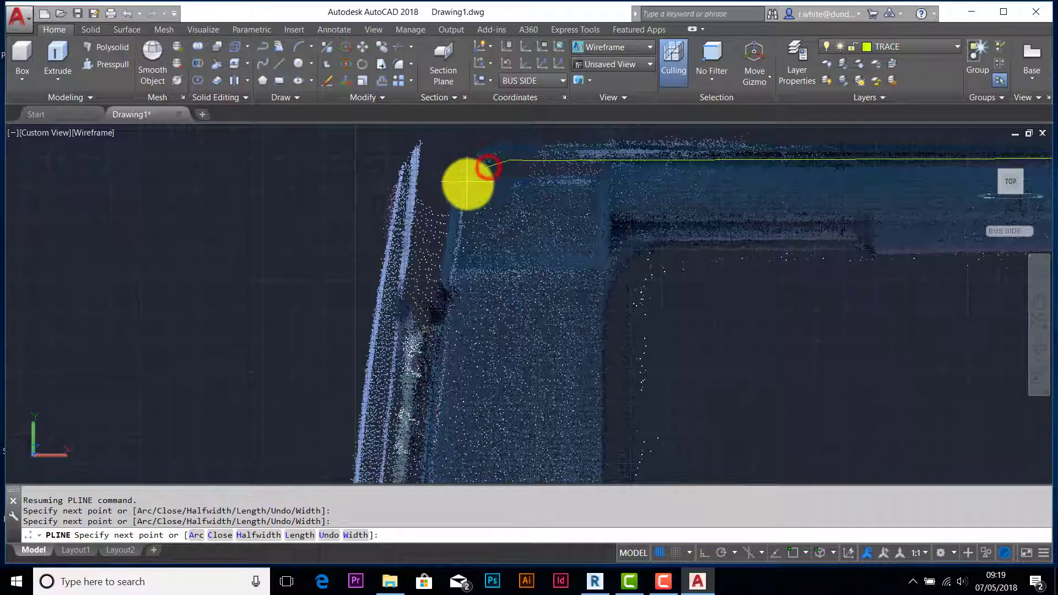
pyautogui.click(468, 184)
pyautogui.click(458, 232)
# Continue the polyline down the rear wall to the head of the rear window and step outwards into the window recess.
pyautogui.scroll(-4, 434, 374)
pyautogui.moveTo(435, 374); pyautogui.dragTo(519, 233, button='middle')
pyautogui.scroll(2, 517, 234)
pyautogui.scroll(2, 517, 236)
pyautogui.click(518, 272)
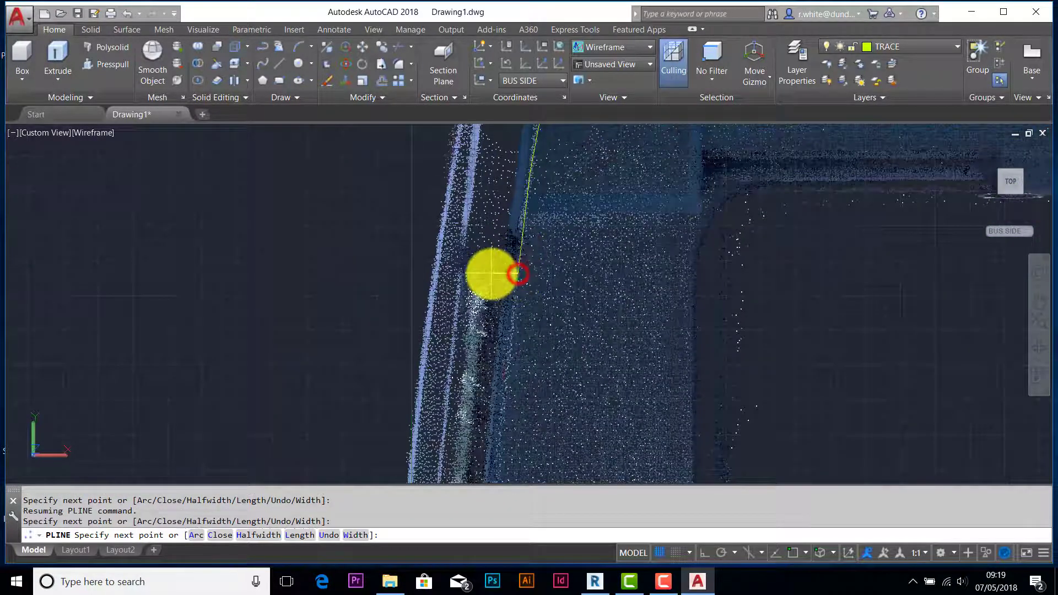
pyautogui.click(490, 274)
# Trace the polyline down the rear window and across its sill, then turn object snap on and finish the outline at its starting point.
pyautogui.scroll(-4, 470, 387)
pyautogui.moveTo(468, 361); pyautogui.dragTo(507, 149, button='middle')
pyautogui.scroll(4, 498, 302)
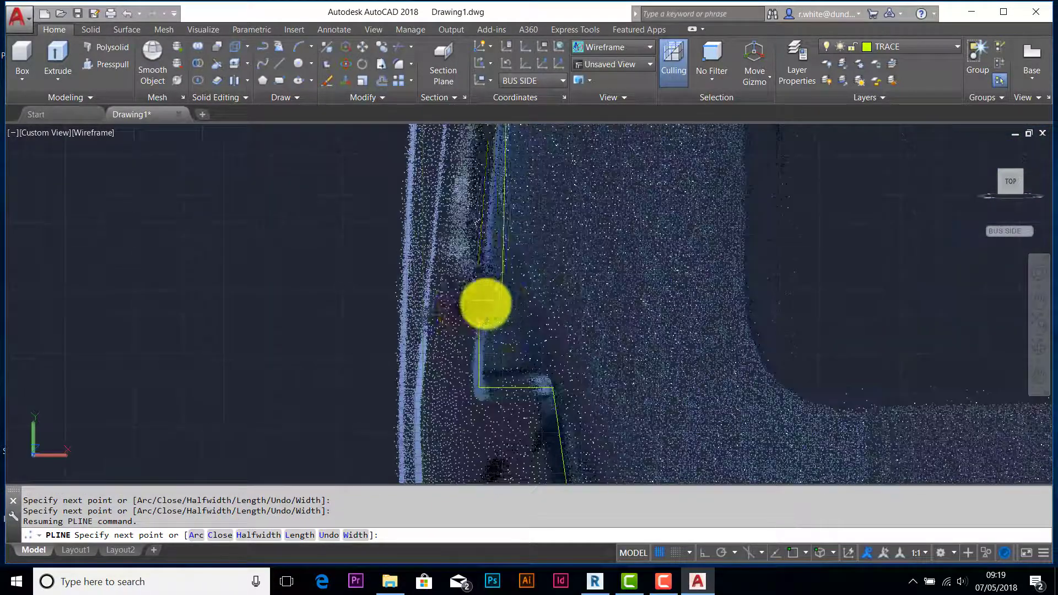
pyautogui.click(457, 316)
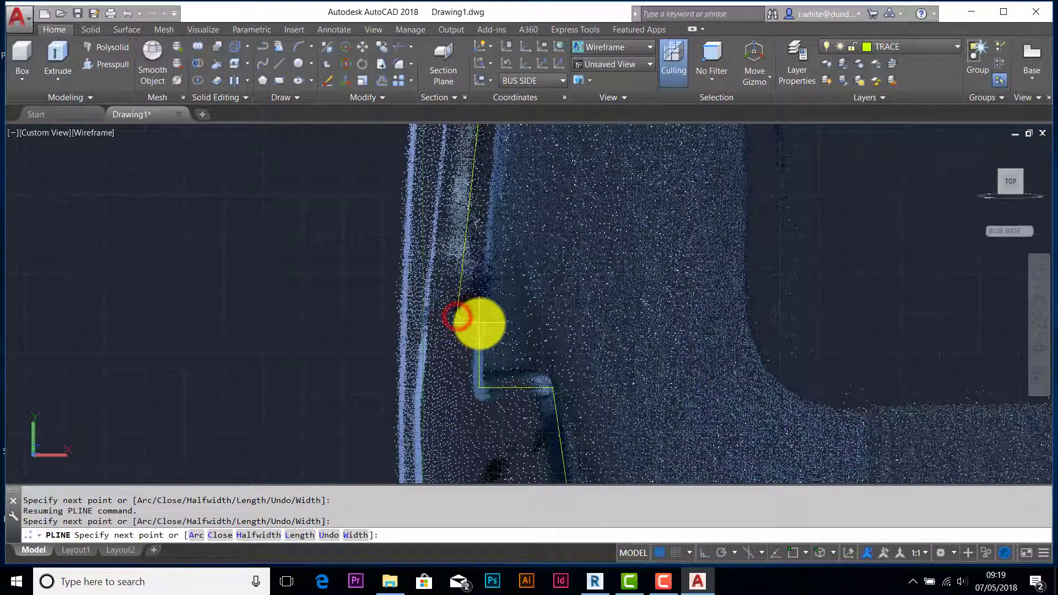
pyautogui.press('F3')
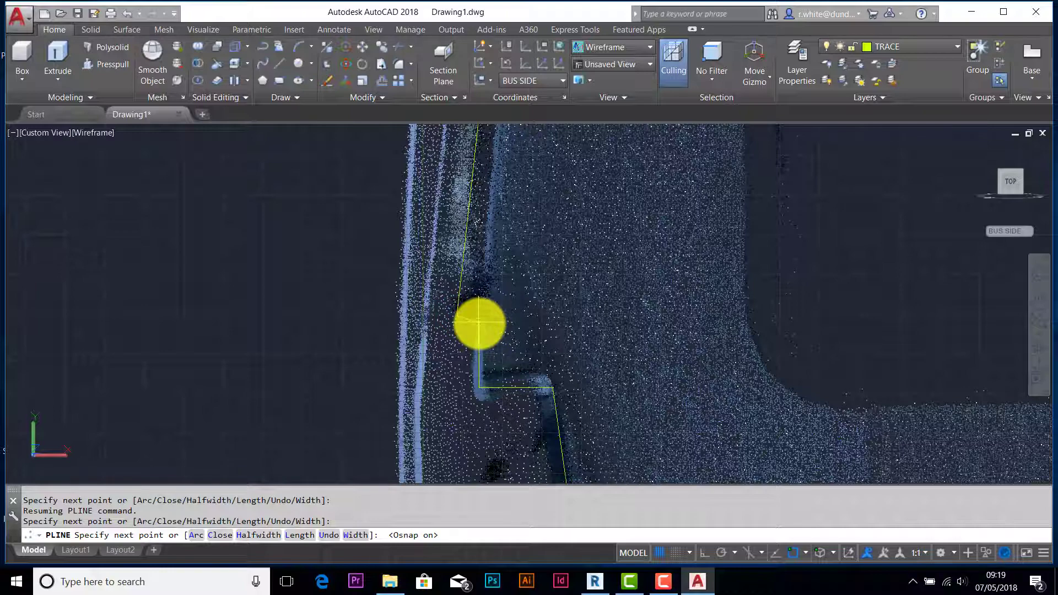
pyautogui.click(479, 323)
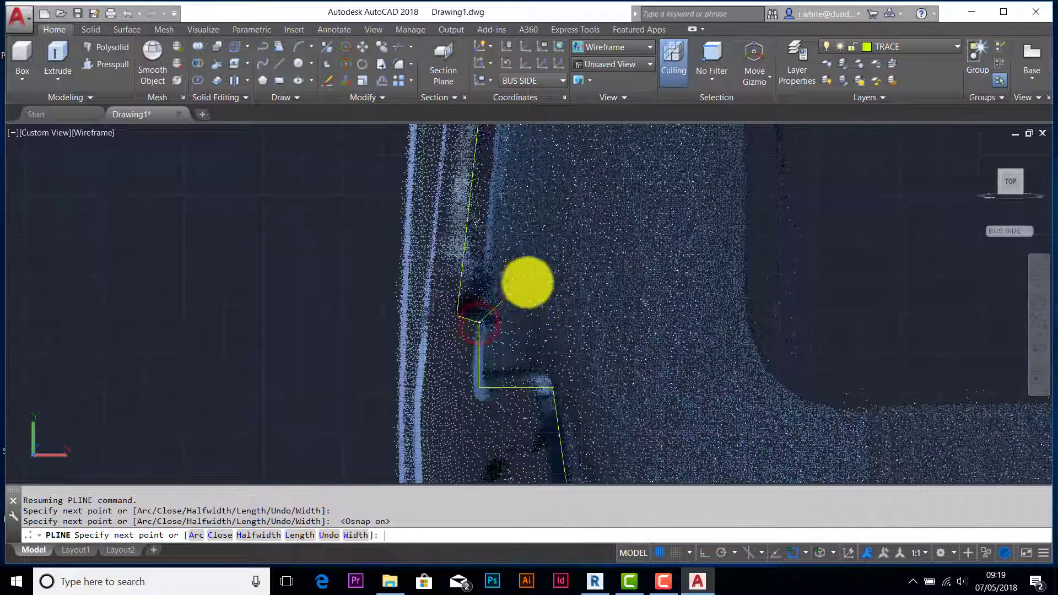
pyautogui.press('Return')
# Examine the finished upper-deck outline as a single object against the whole bus section.
pyautogui.scroll(-5, 683, 295)
pyautogui.scroll(-5, 730, 303)
pyautogui.moveTo(787, 314); pyautogui.dragTo(240, 256, button='middle')
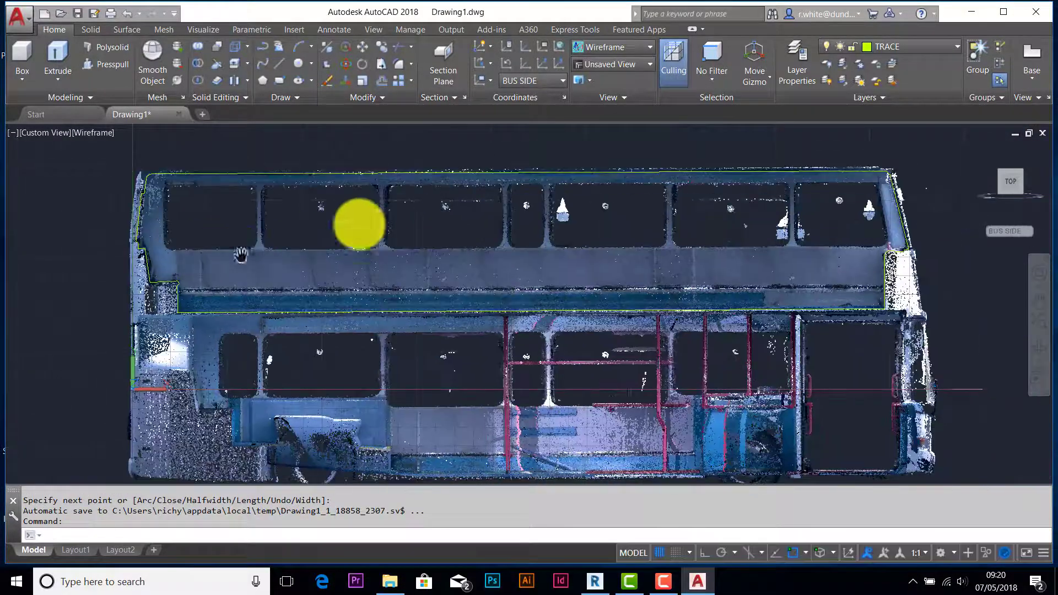
pyautogui.click(421, 172)
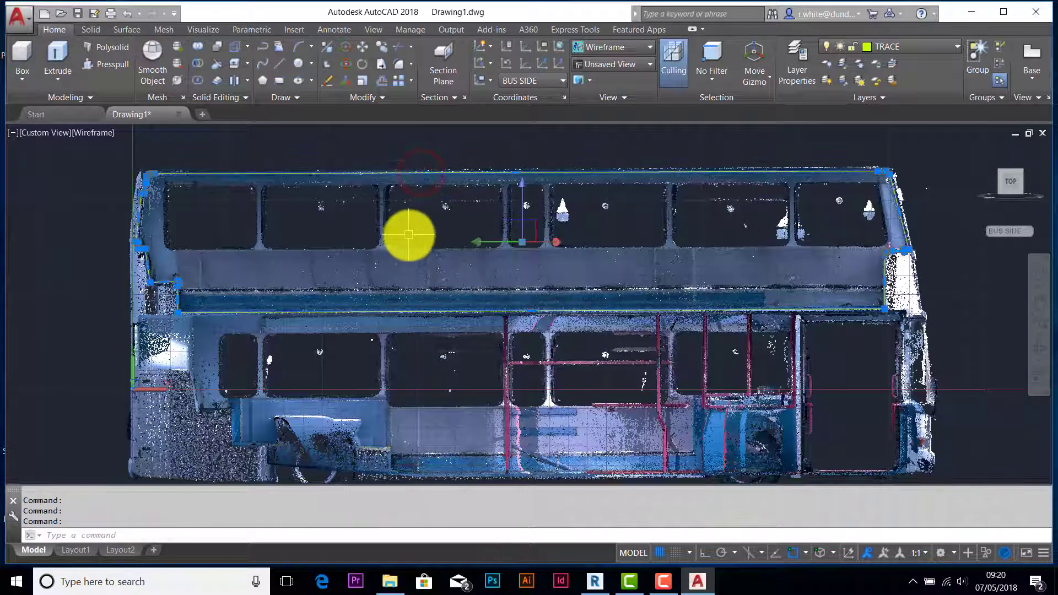
pyautogui.moveTo(353, 353); pyautogui.dragTo(356, 316, button='middle')
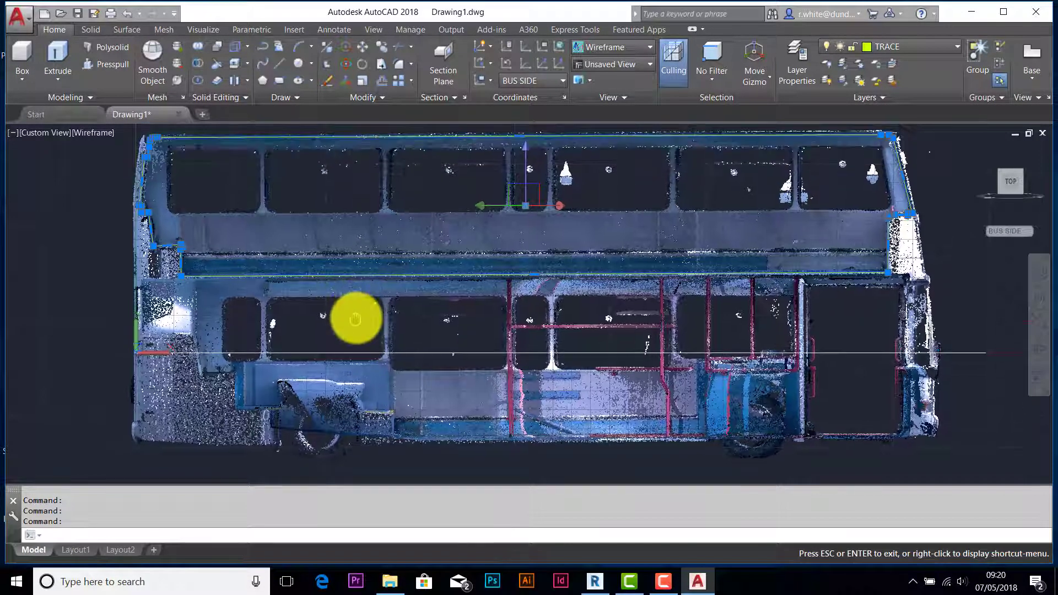
pyautogui.press('Escape')
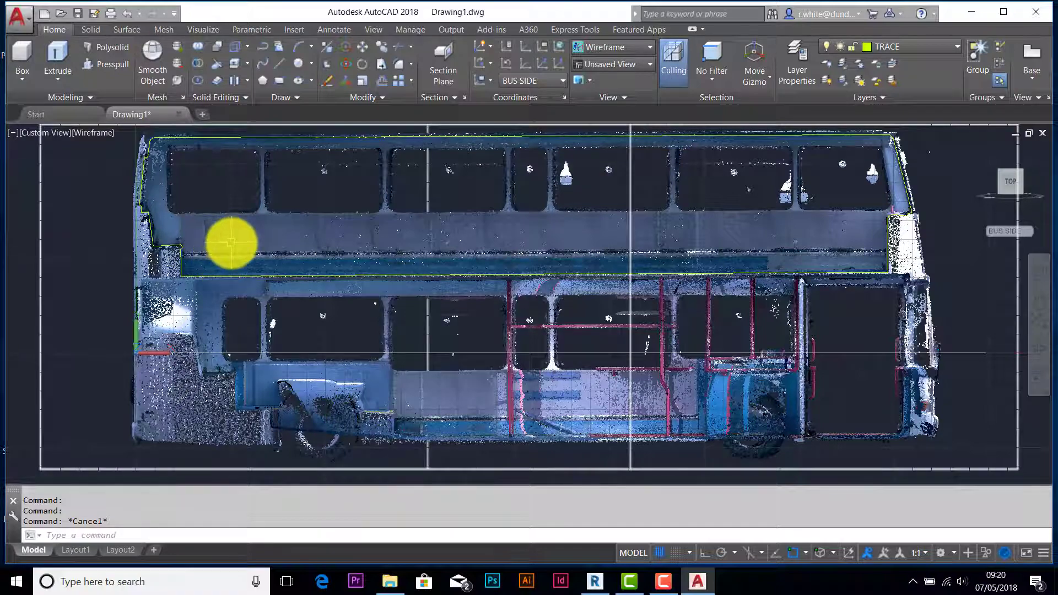
# Start a block definition named TFSECT with its base point at the outline's lower rear corner on the upper-deck floor.
pyautogui.write('B')
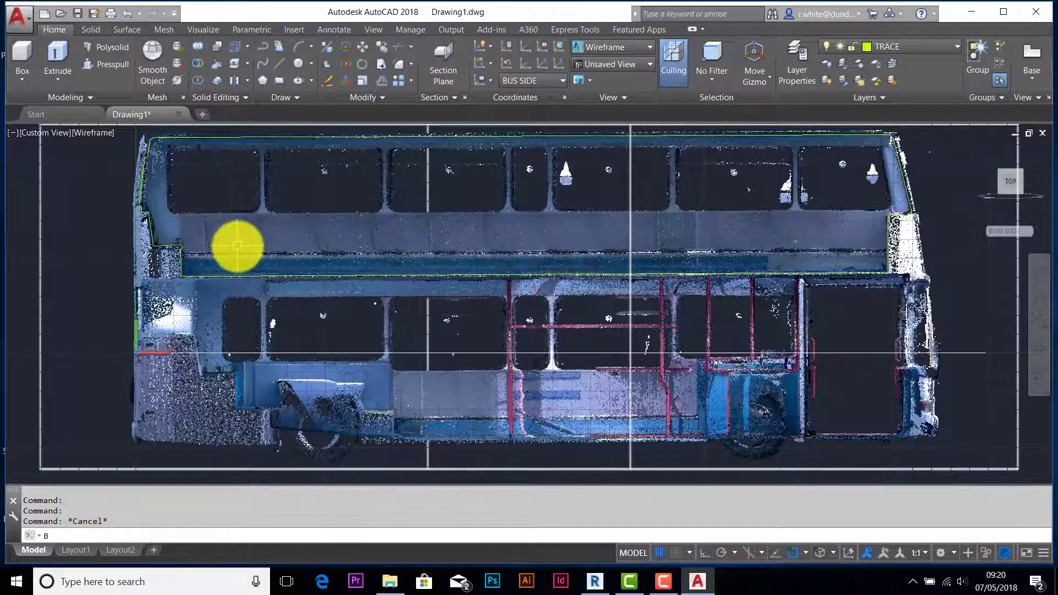
pyautogui.press('Return')
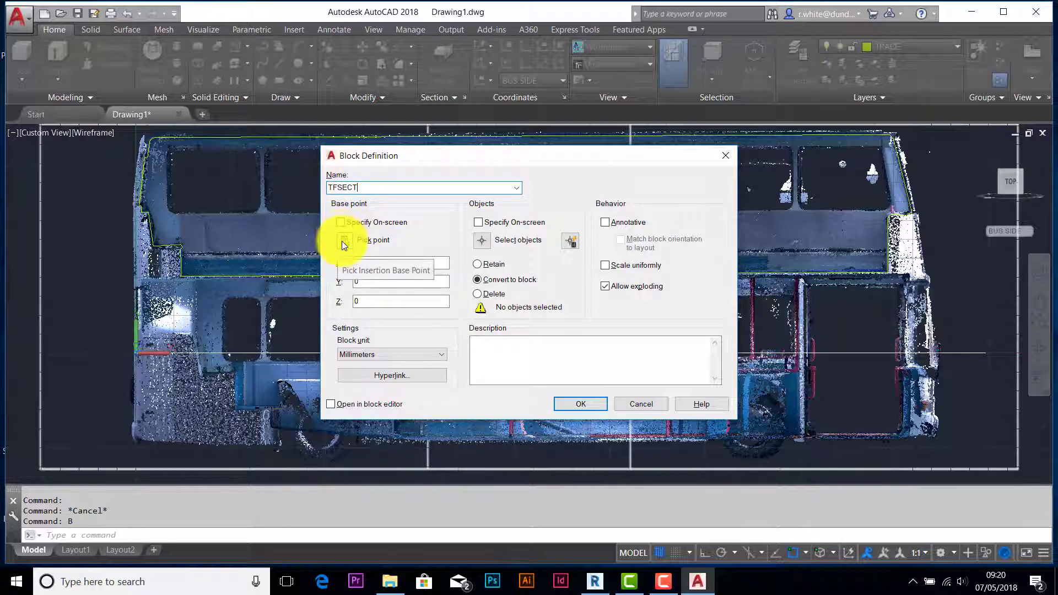
pyautogui.click(345, 241)
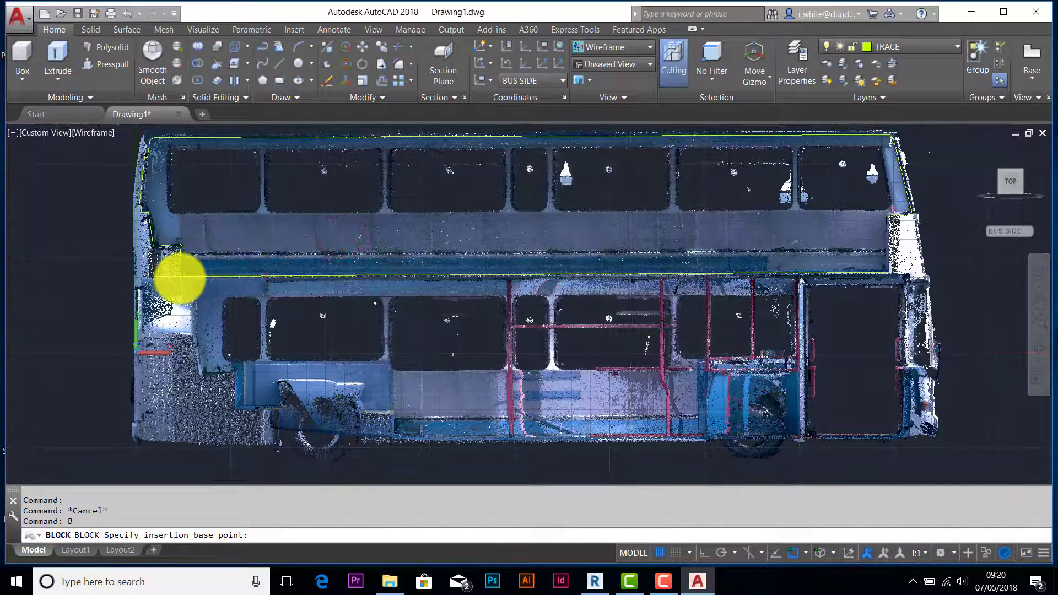
pyautogui.scroll(5, 179, 278)
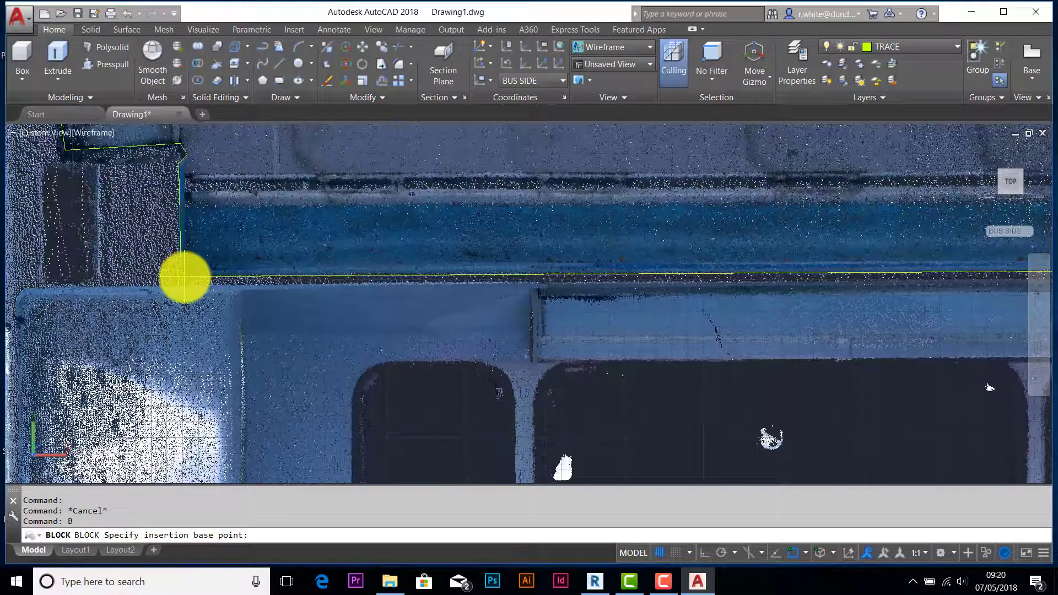
pyautogui.click(183, 277)
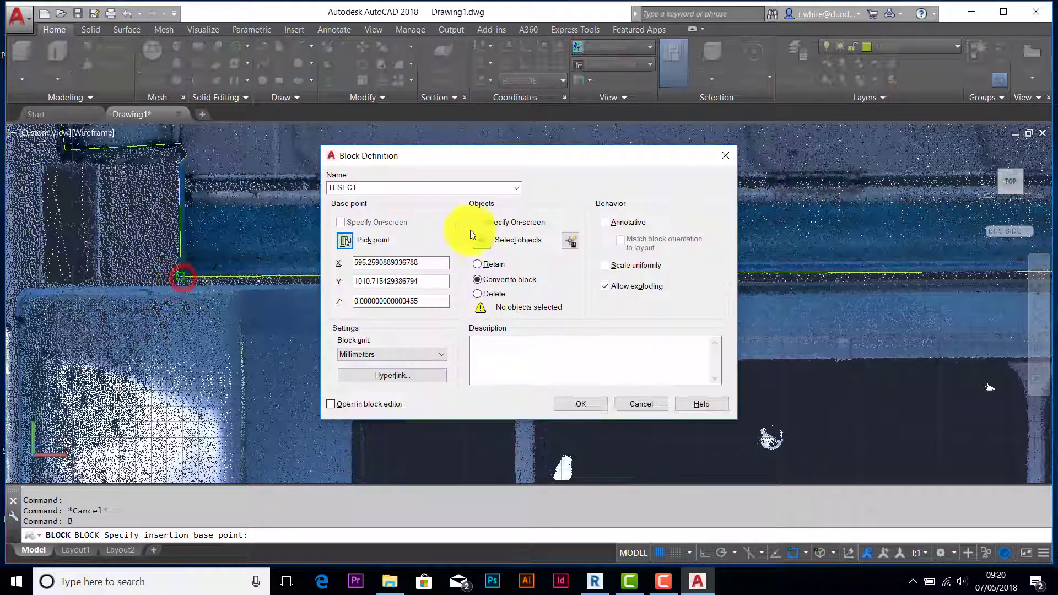
# Add the traced upper-deck outline as the block's object and create the block in millimetres with Convert to block.
pyautogui.click(481, 240)
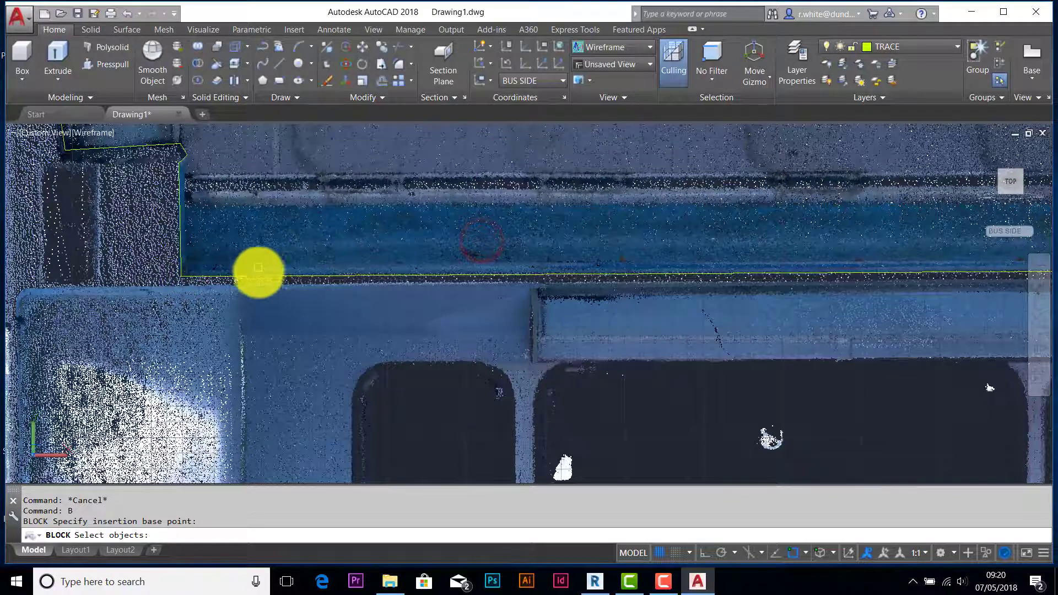
pyautogui.click(258, 275)
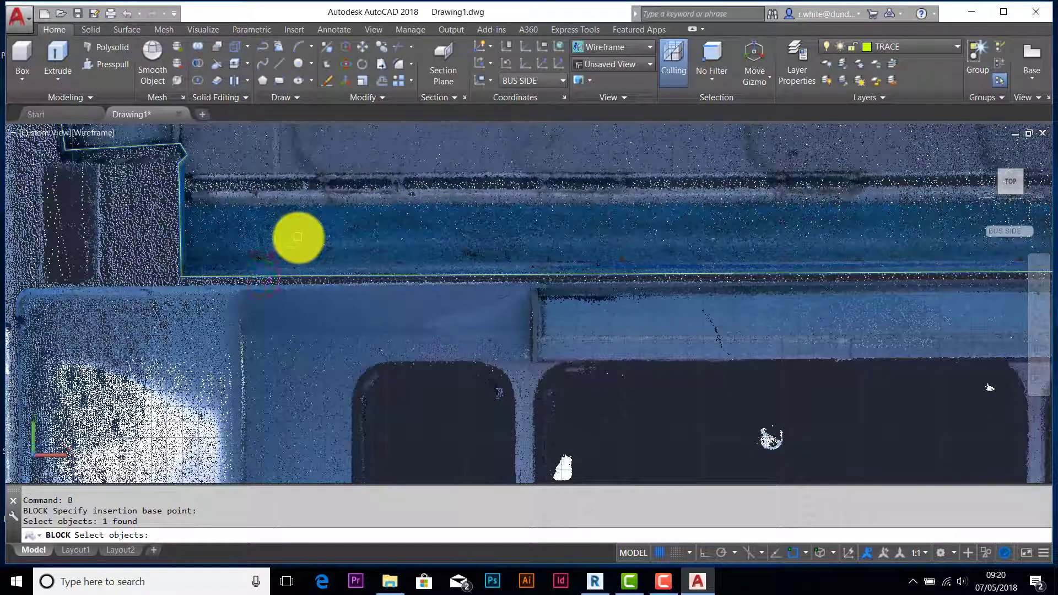
pyautogui.press('Return')
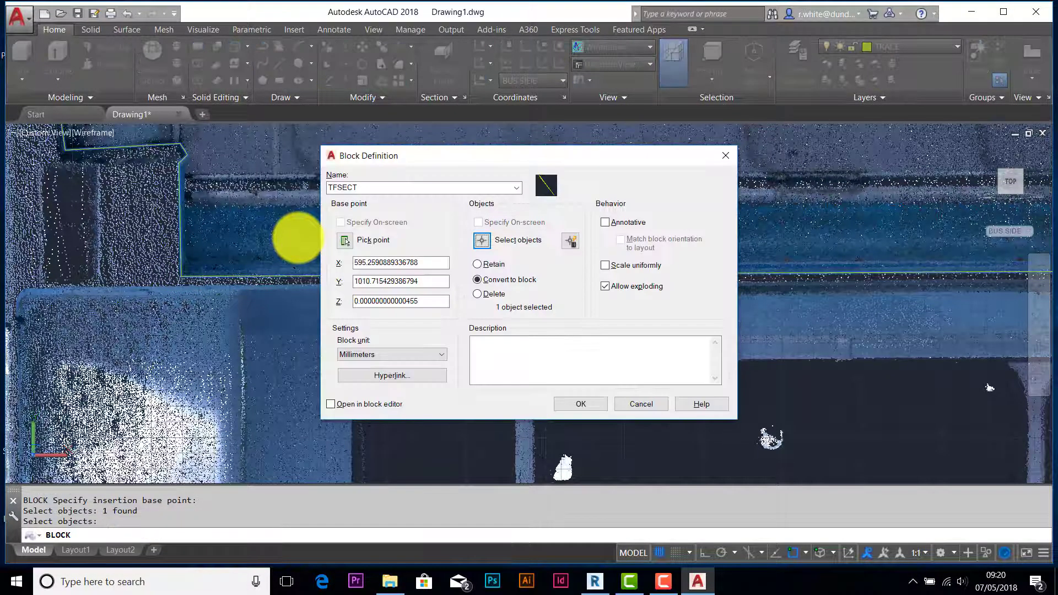
pyautogui.click(588, 405)
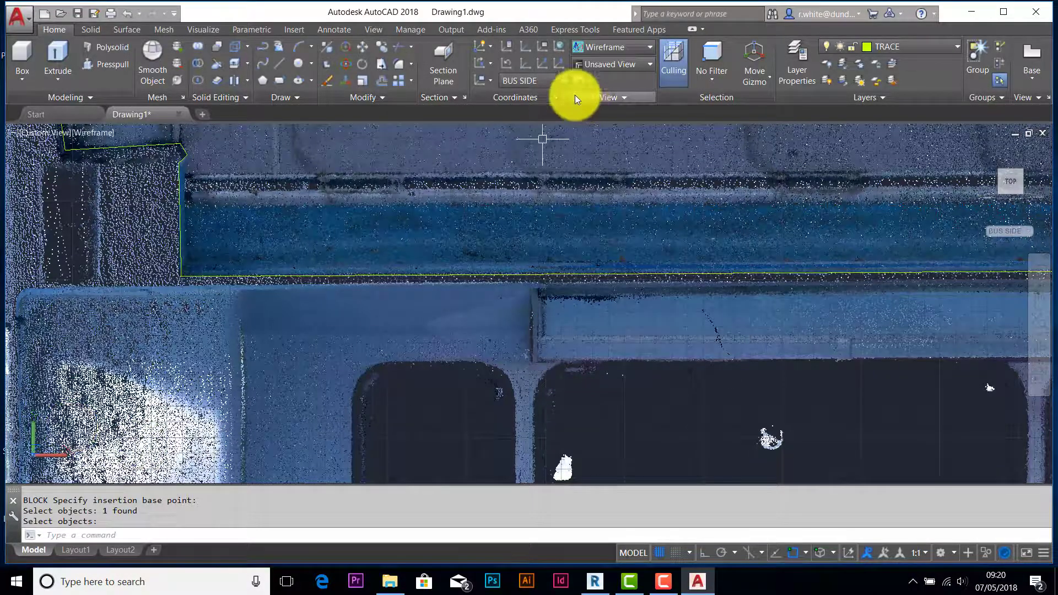
# View the bus in 3D and switch the coordinate system from BUS SIDE to World.
pyautogui.scroll(-10, 551, 200)
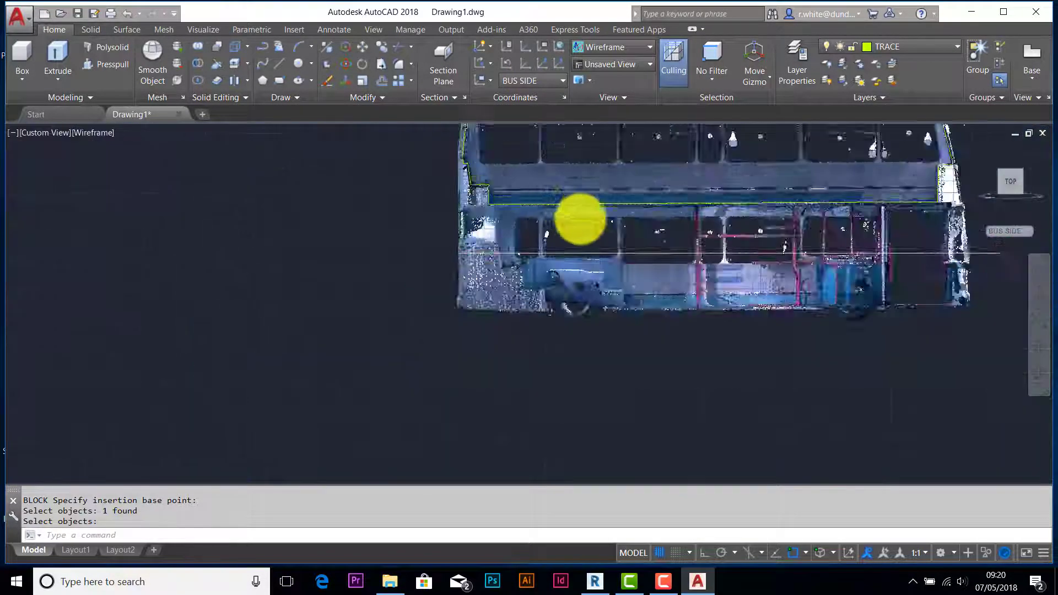
pyautogui.moveTo(621, 231); pyautogui.dragTo(544, 269, button='middle')
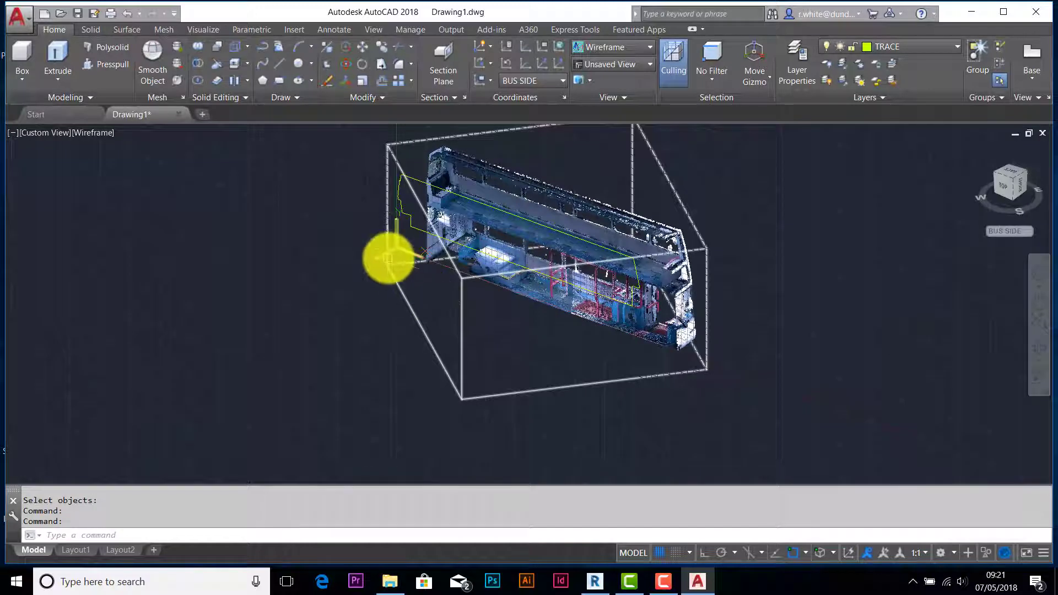
pyautogui.click(562, 81)
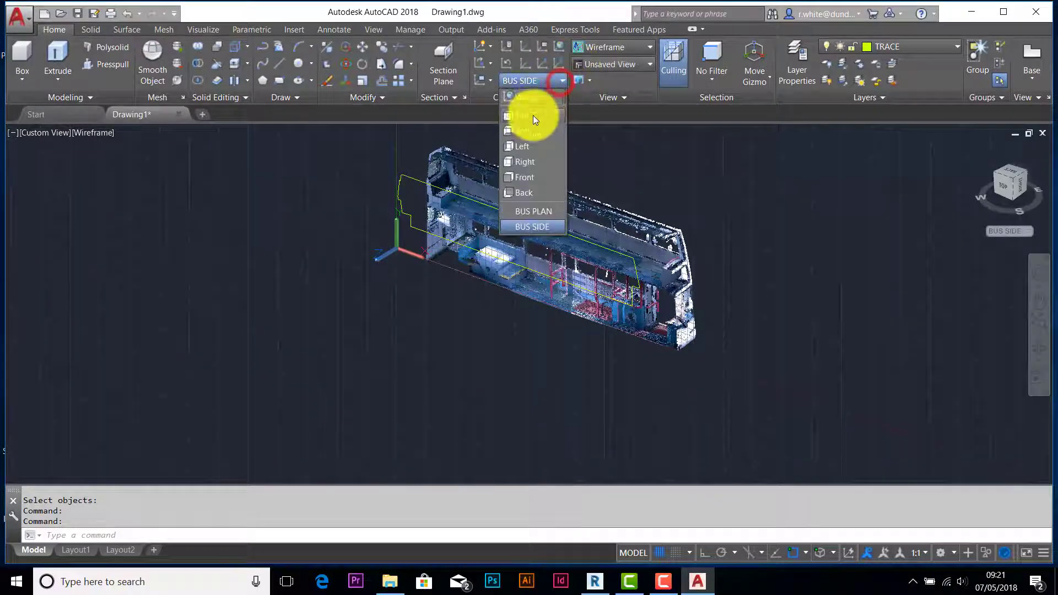
pyautogui.click(531, 97)
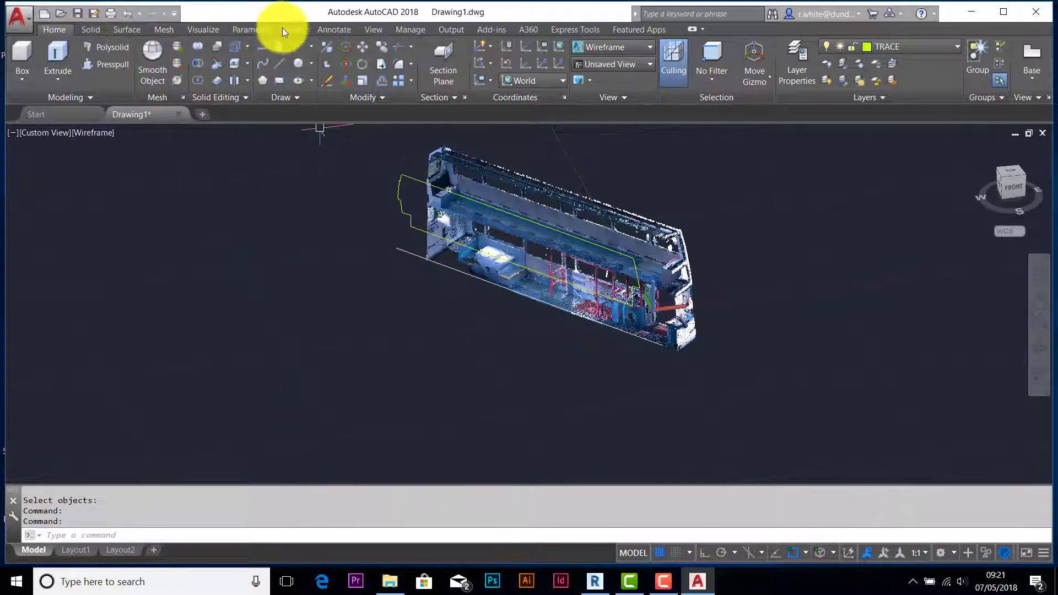
pyautogui.click(296, 31)
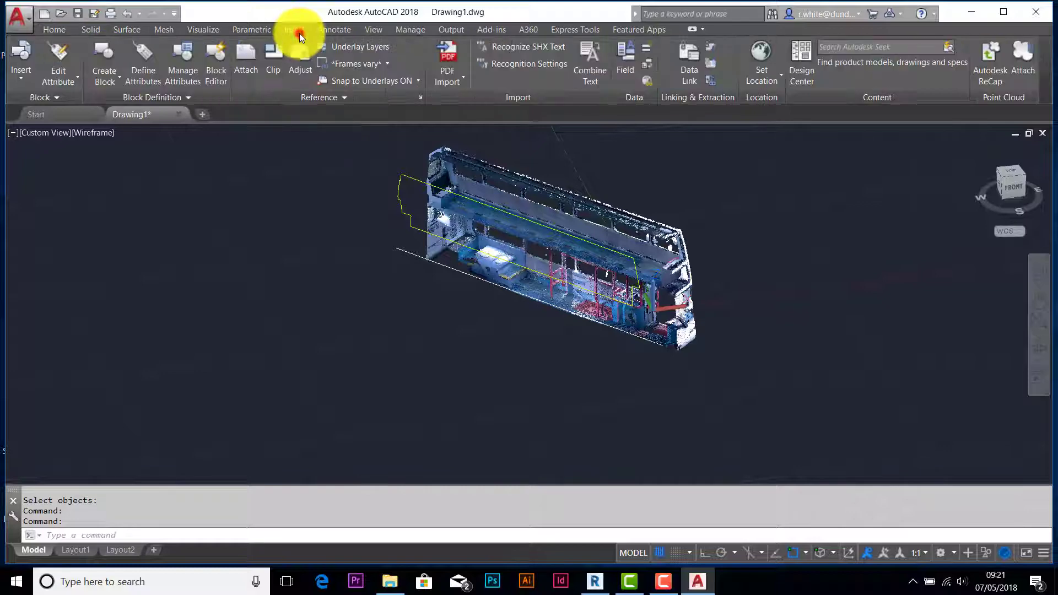
pyautogui.click(22, 80)
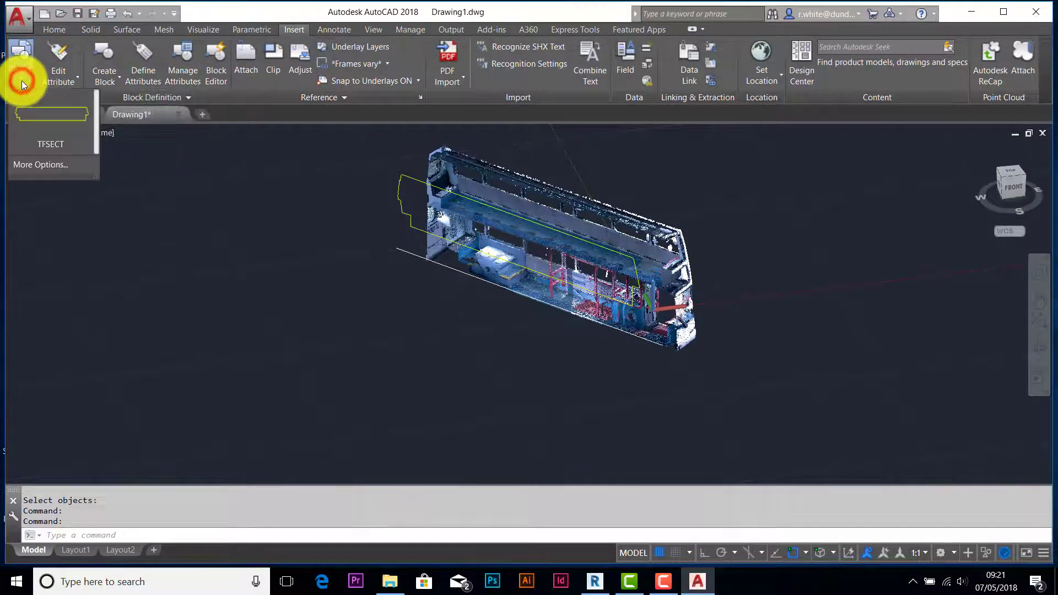
pyautogui.doubleClick(42, 119)
pyautogui.click(132, 114)
pyautogui.press('Escape')
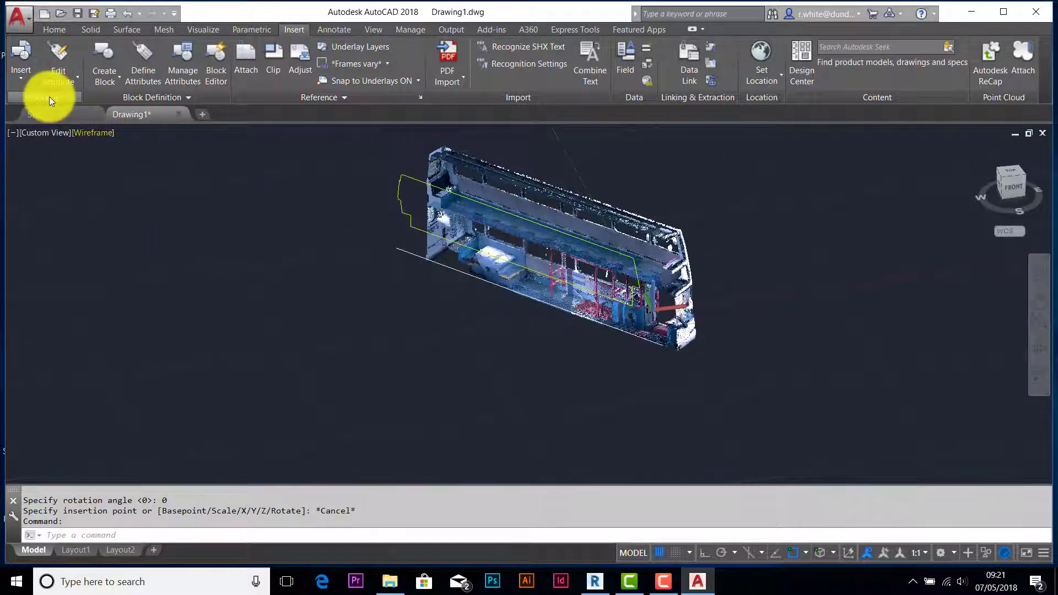
# Insert a copy of the TFSECT block flat in the empty space beside the bus point cloud at scale 1 and rotation 0.
pyautogui.scroll(2, 589, 283)
pyautogui.scroll(-5, 589, 259)
pyautogui.scroll(4, 352, 242)
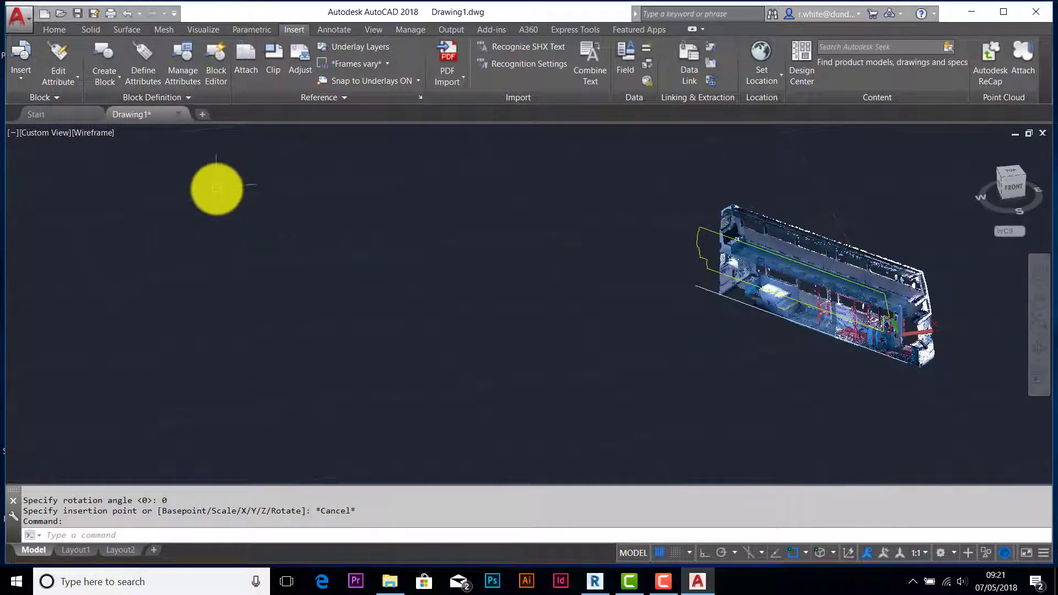
pyautogui.scroll(-5, 216, 188)
pyautogui.scroll(3, 243, 184)
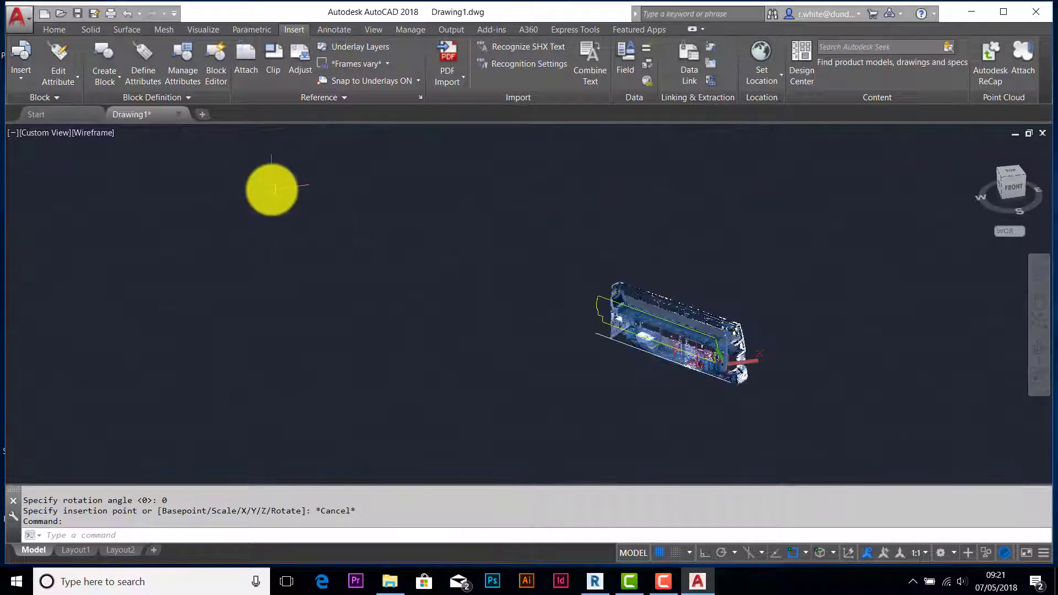
pyautogui.click(22, 77)
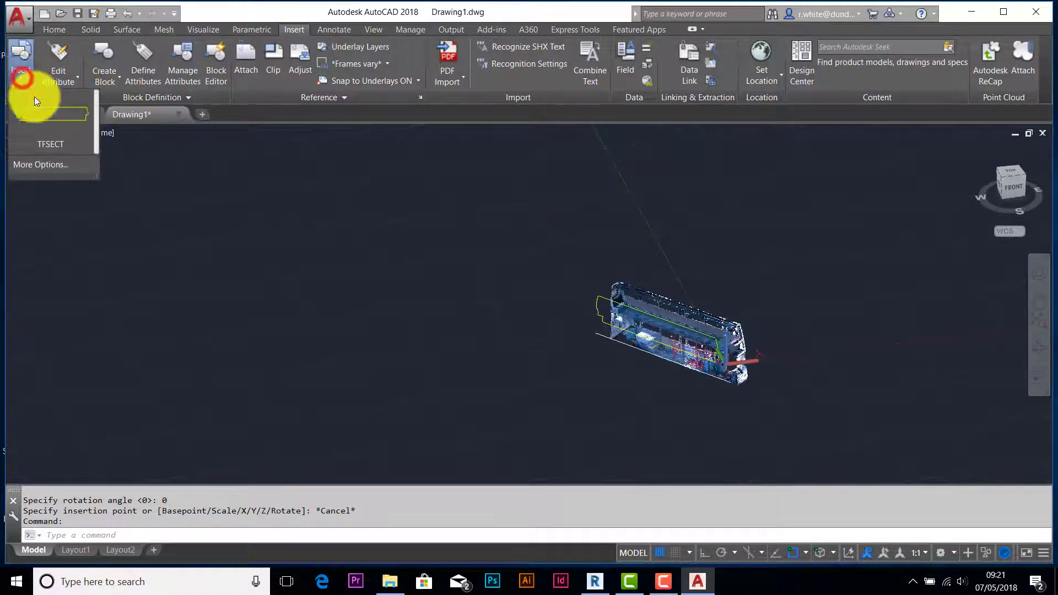
pyautogui.click(47, 141)
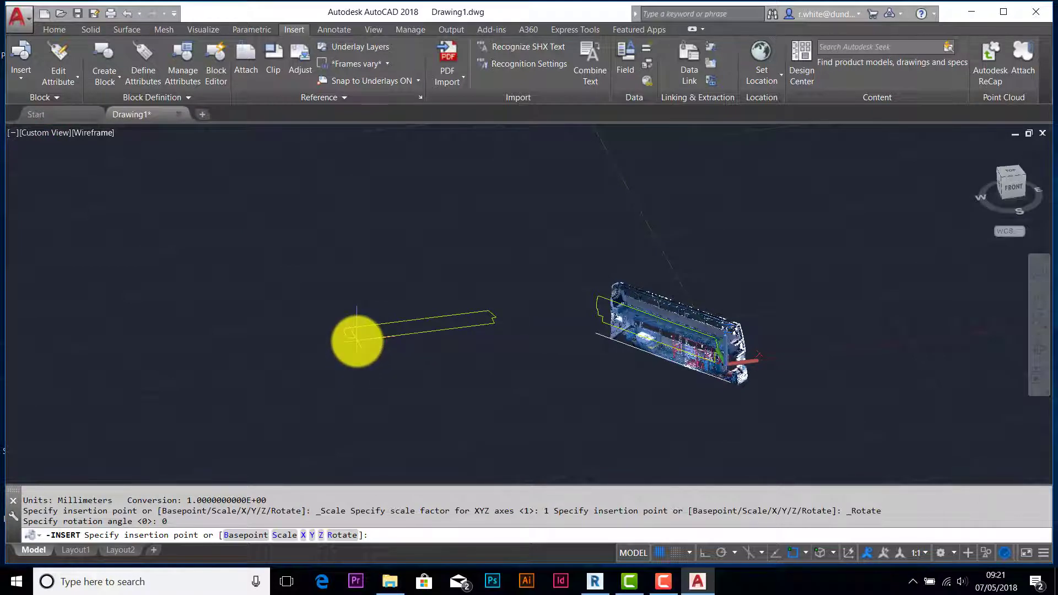
pyautogui.click(345, 344)
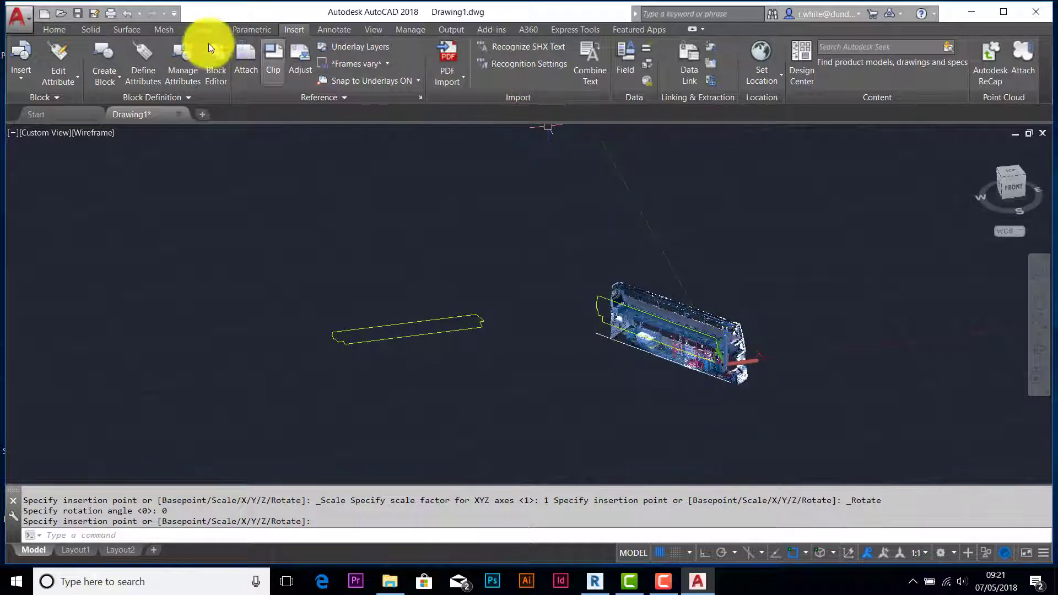
pyautogui.click(61, 29)
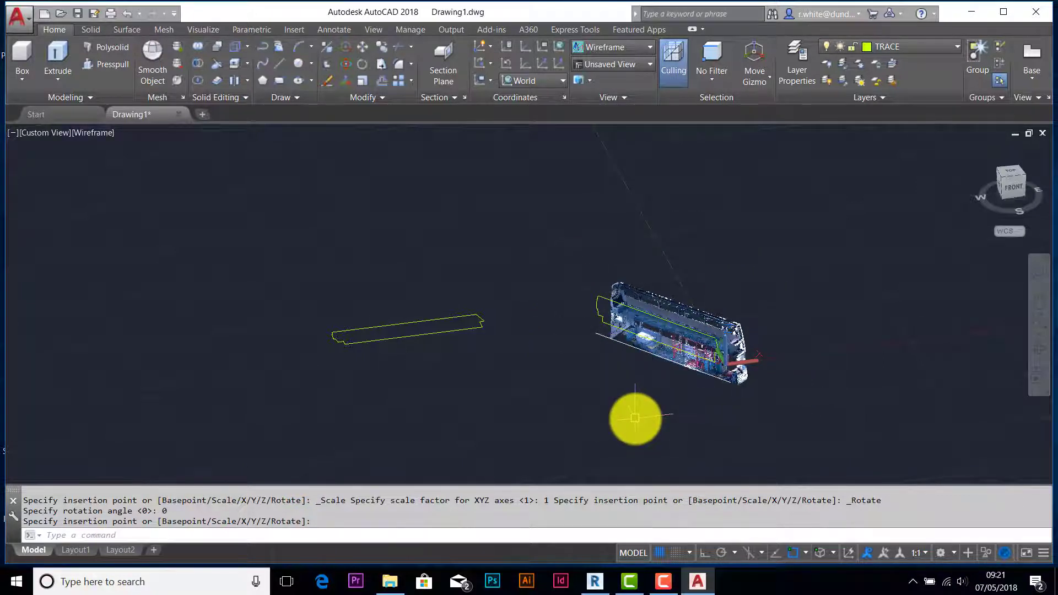
pyautogui.scroll(2, 596, 370)
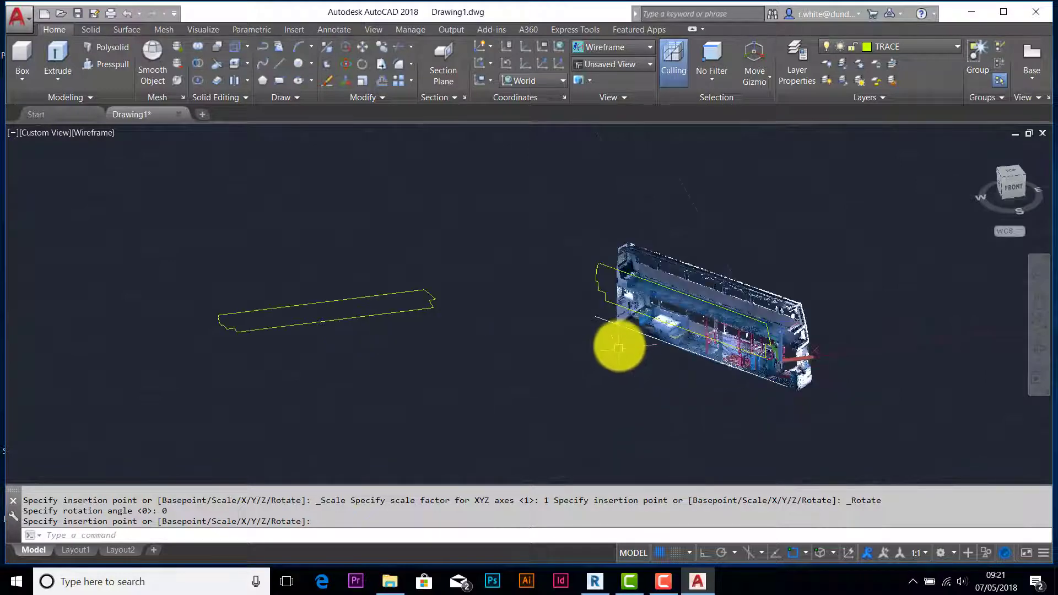
pyautogui.moveTo(626, 335); pyautogui.dragTo(605, 329, button='middle')
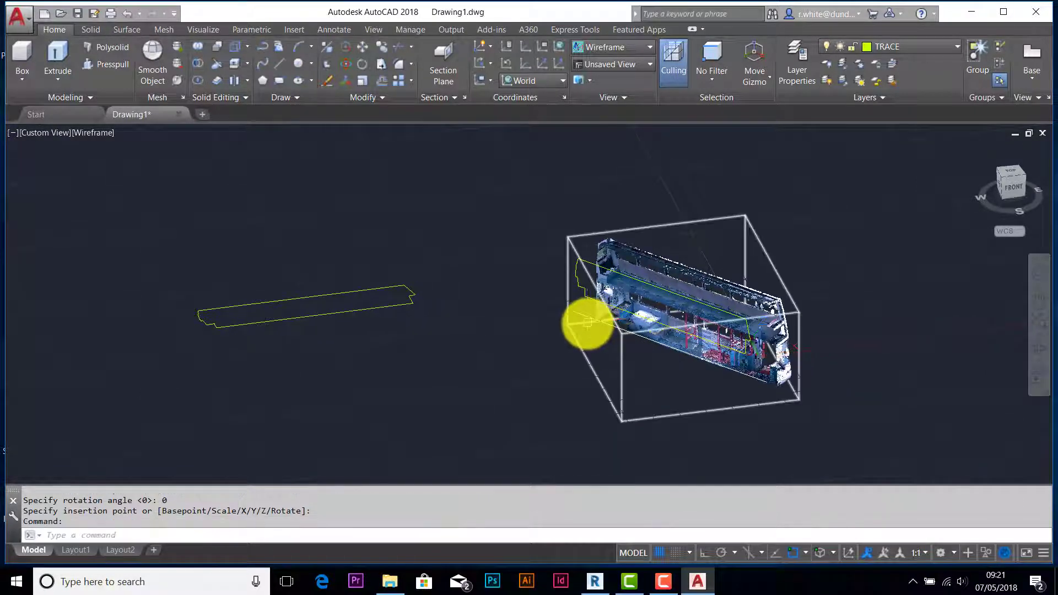
pyautogui.scroll(3, 587, 323)
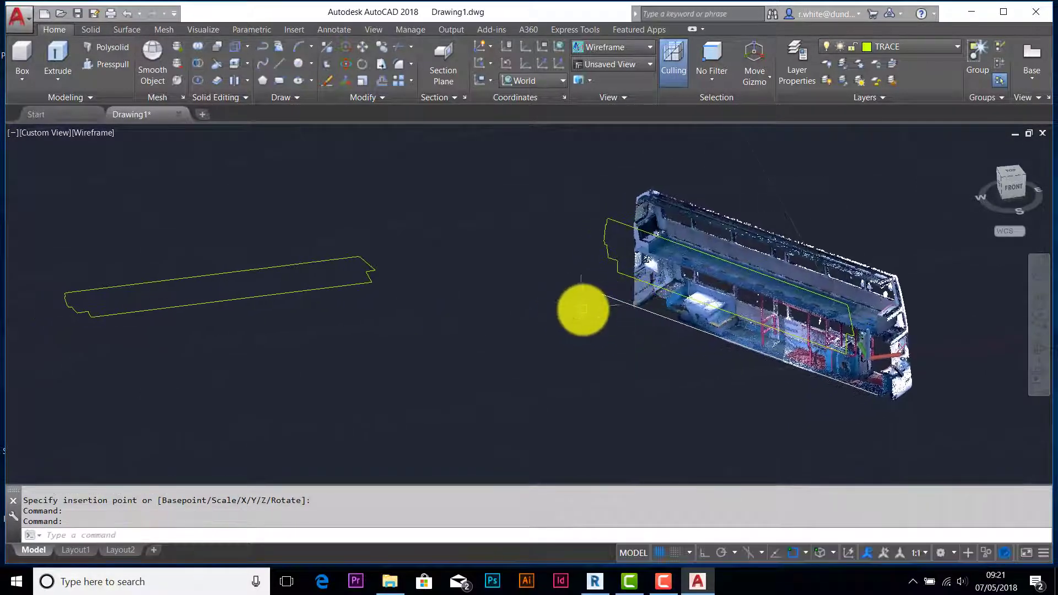